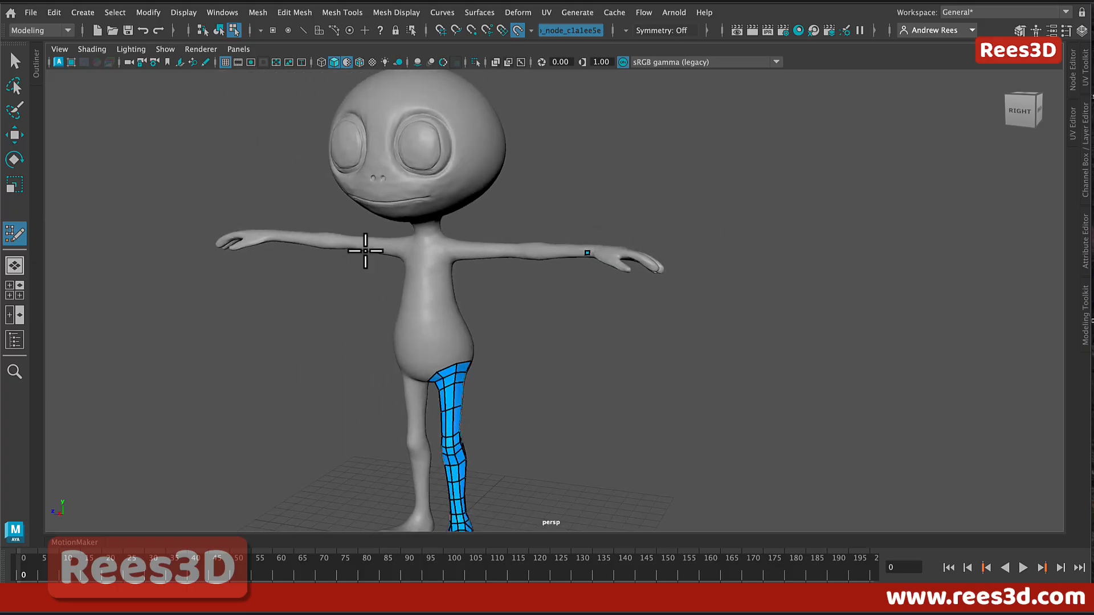
- Create the first retopology quad on the side of the character's wrist with Quad Draw
scroll(575, 329, "up", 2)
right_click_drag(606, 305, 609, 281, "alt")
left_click_drag(608, 280, 610, 302, "alt")
right_click_drag(610, 303, 823, 320, "alt")
right_click_drag(578, 248, 755, 285, "alt")
middle_click_drag(755, 285, 538, 364, "alt")
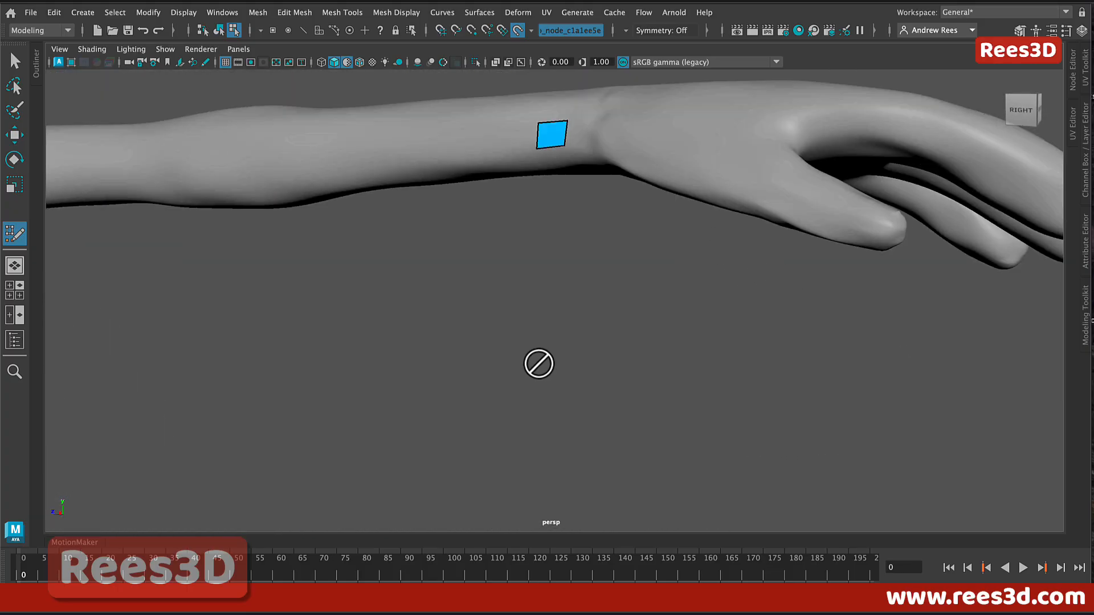
left_click_drag(538, 364, 619, 281, "alt")
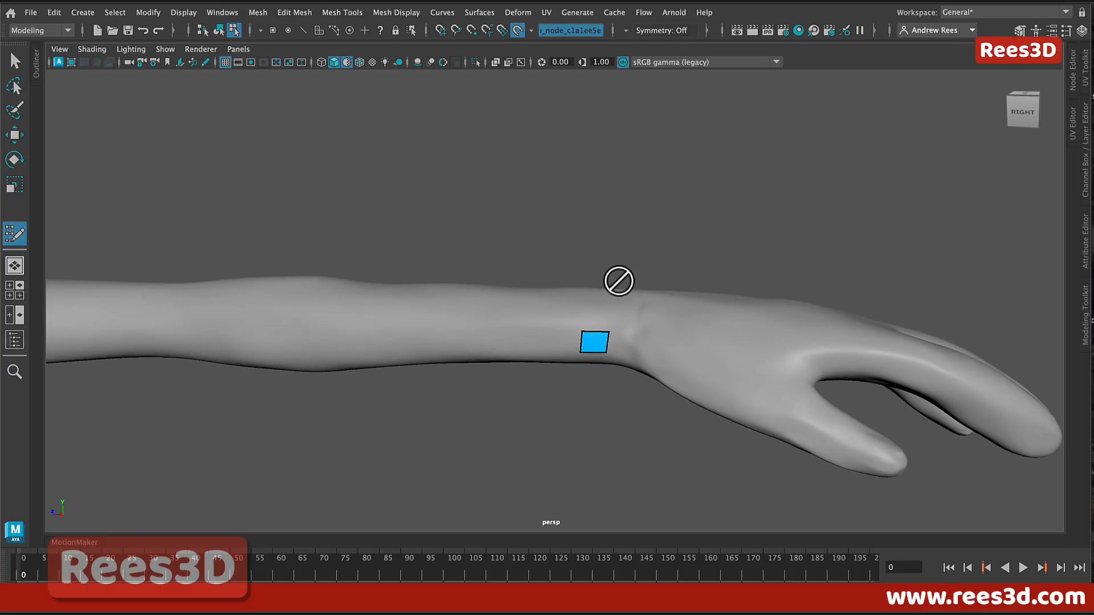
- Switch to edge selection, select the wrist quad's edges and frame the view on them
right_click_drag(588, 345, 587, 245)
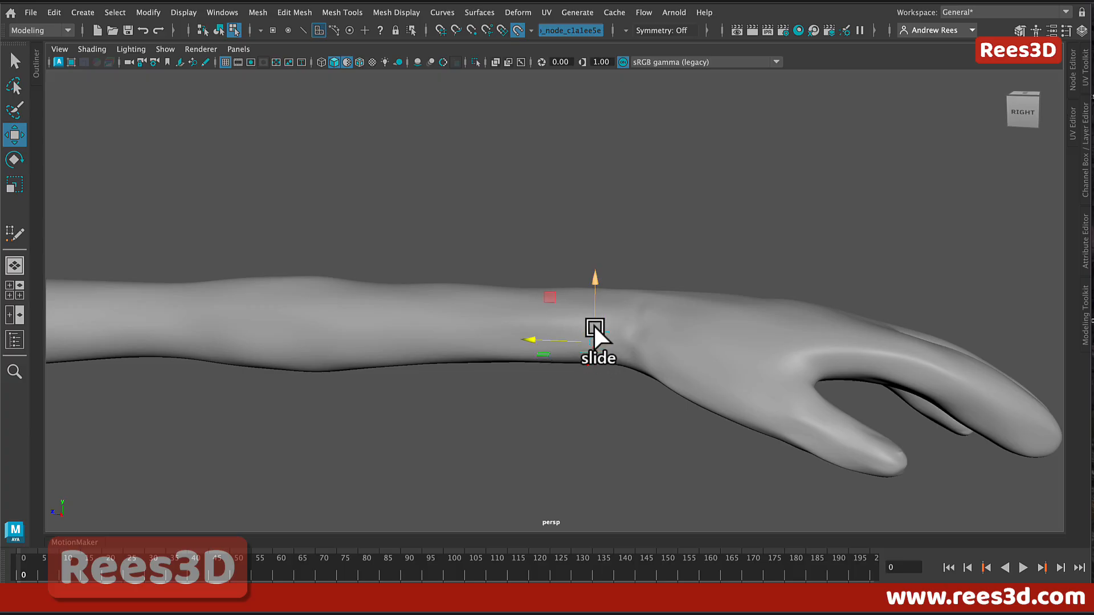
key("f")
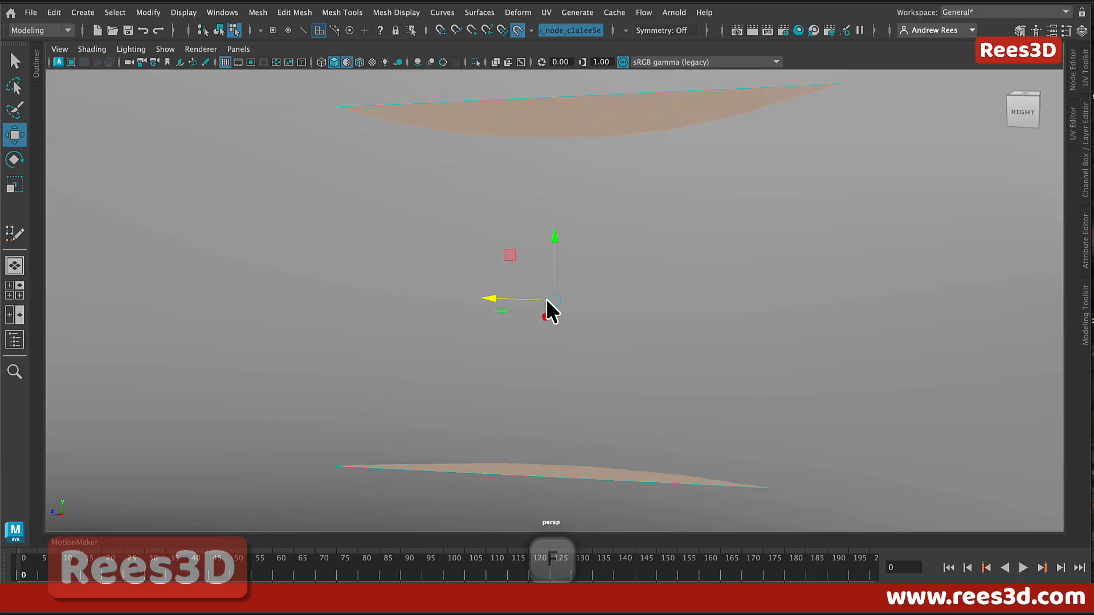
mouse_move(747, 300)
right_mouse_down("alt")
mouse_move(520, 293)
mouse_move(587, 297)
right_mouse_up("alt")
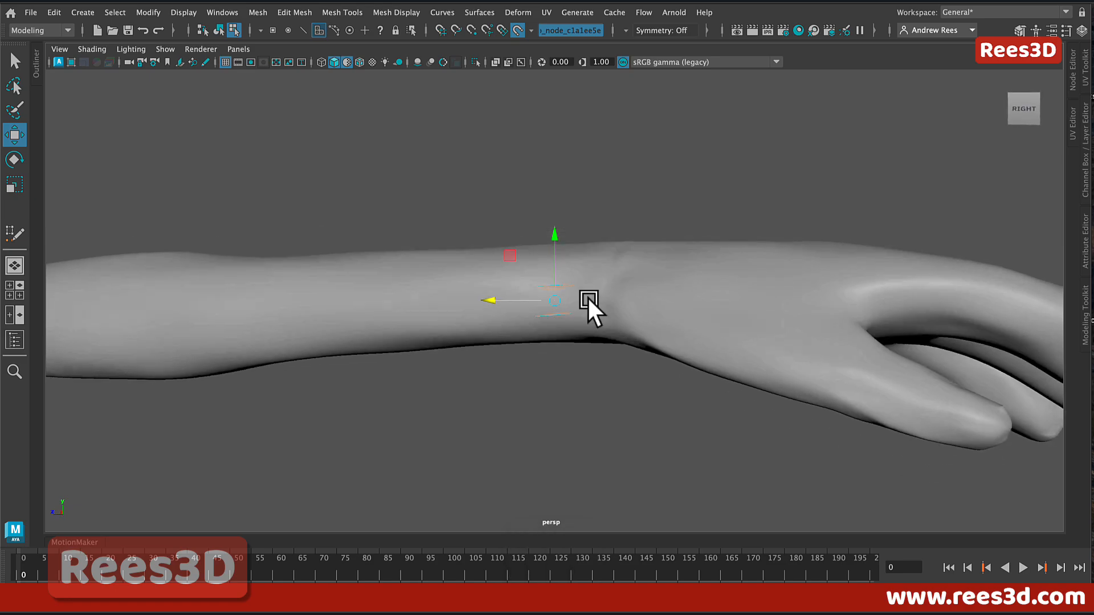
left_click_drag(588, 299, 511, 277, "alt")
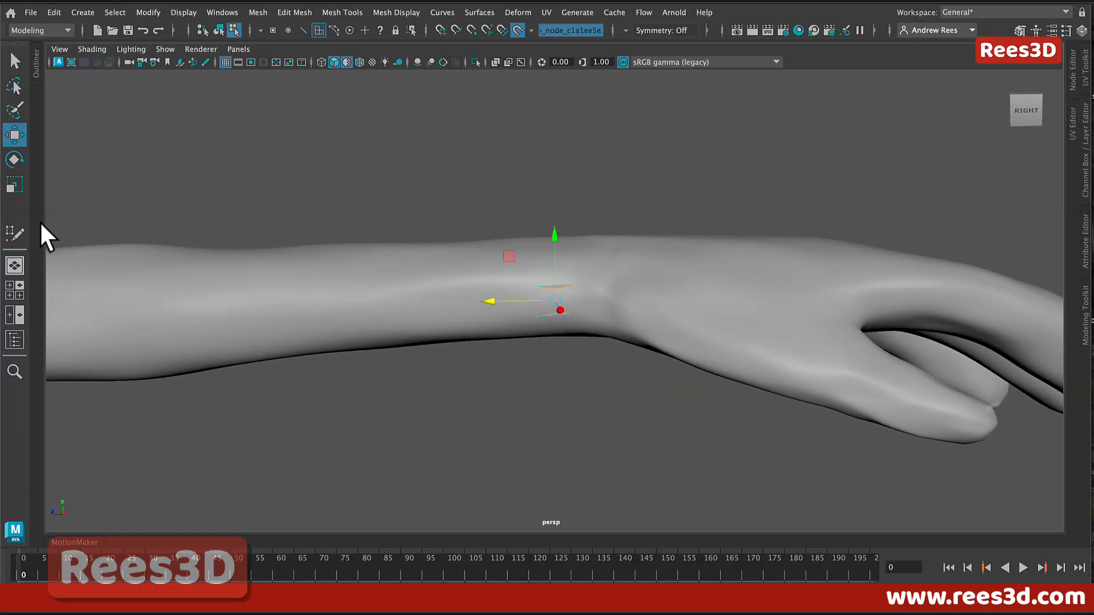
- Reactivate Quad Draw and add connected quads over the top and far side of the wrist
left_click(14, 234)
left_click_drag(616, 227, 637, 250, "alt")
left_click_drag(559, 273, 557, 285, "alt")
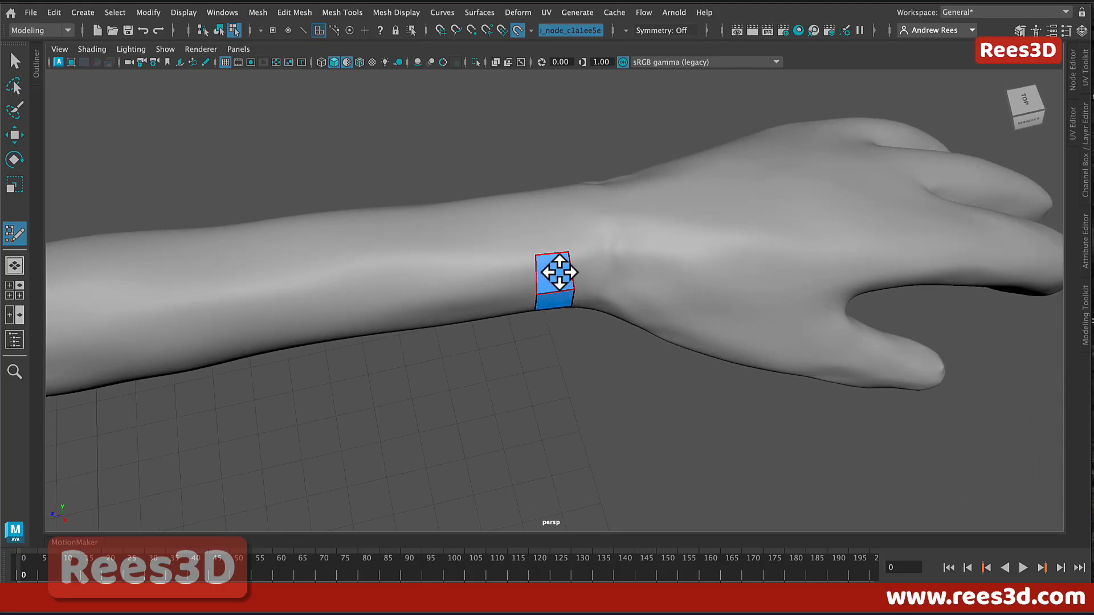
left_click_drag(559, 273, 638, 274, "alt")
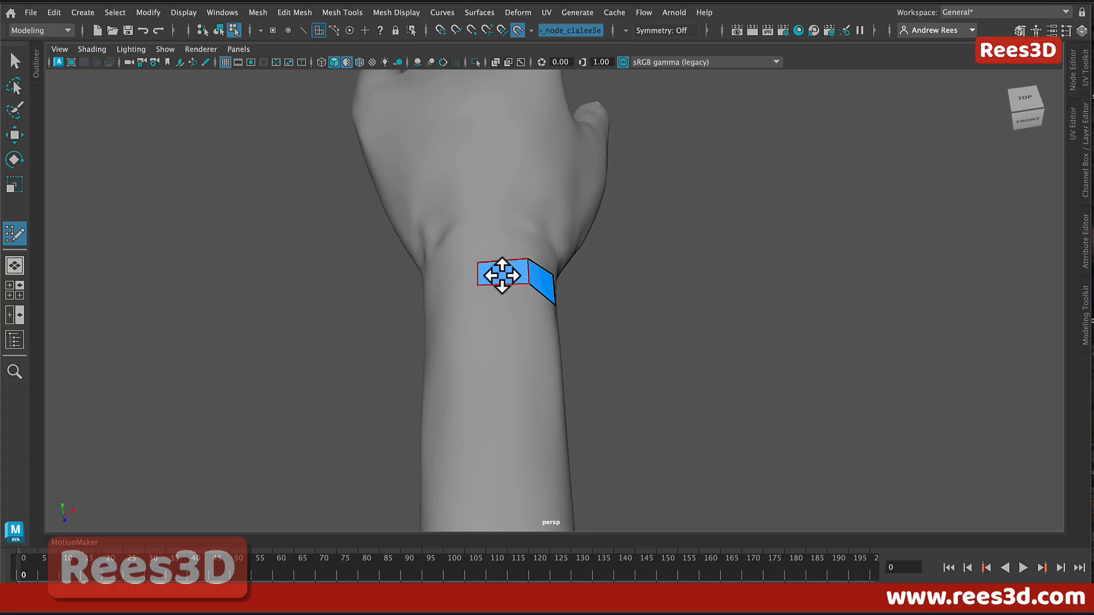
left_click_drag(502, 276, 490, 315, "alt")
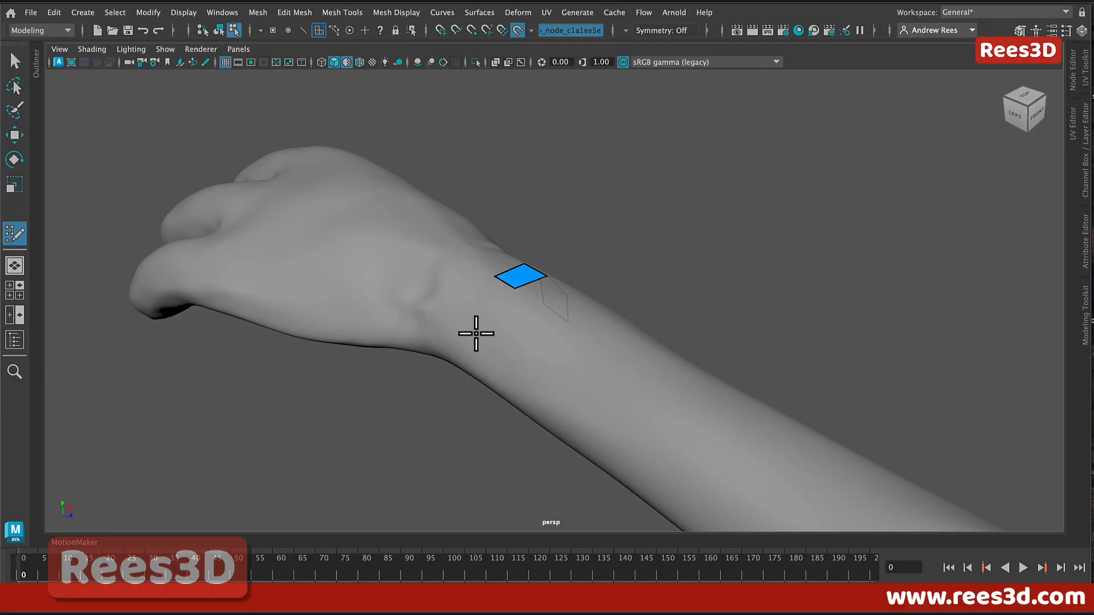
left_click_drag(487, 319, 507, 333, "alt")
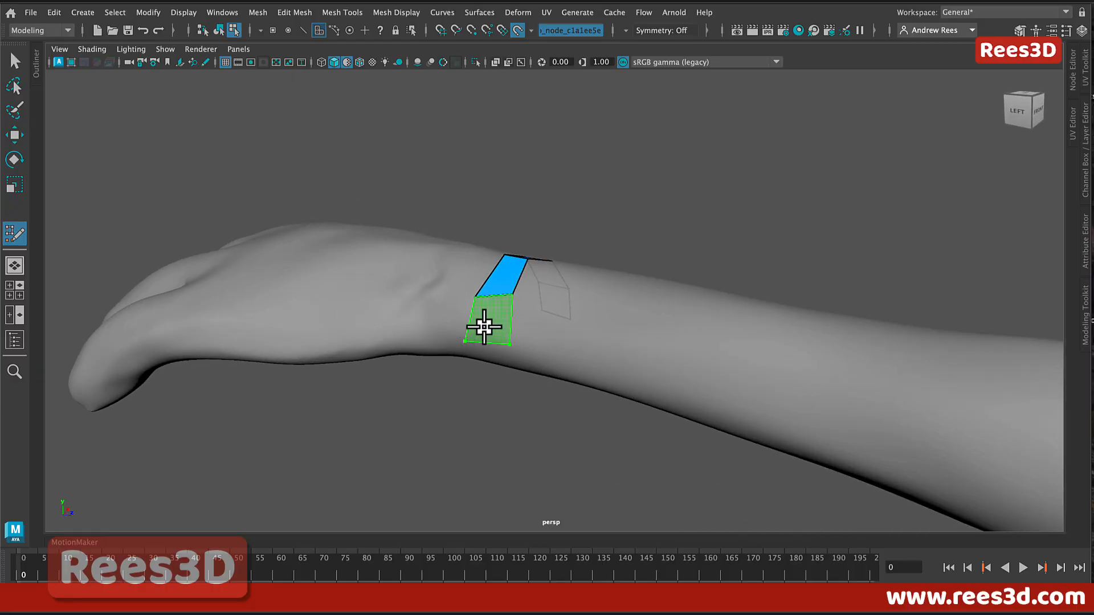
left_click(483, 326, "shift")
- Place points on the underside of the wrist, relax them and fill the remaining quads to close the ring
mouse_move(522, 366)
left_mouse_down("alt")
mouse_move(532, 339)
mouse_move(506, 384)
mouse_move(537, 332)
mouse_move(496, 323)
mouse_move(444, 349)
mouse_move(479, 341)
mouse_move(454, 325)
mouse_move(521, 335)
mouse_move(473, 299)
left_mouse_up("alt")
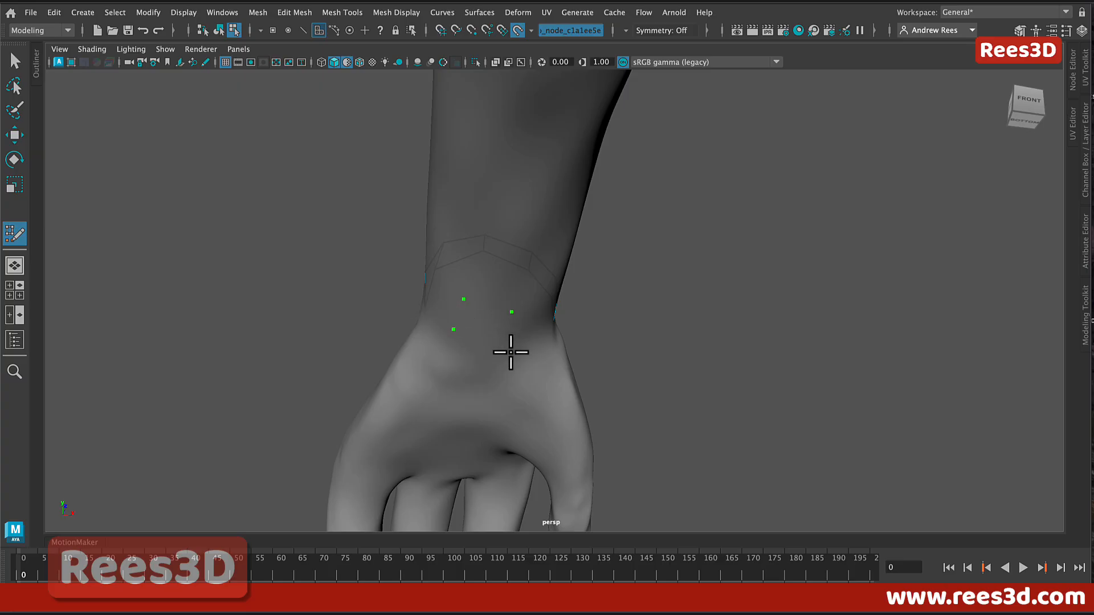
left_click_drag(498, 344, 491, 310, "alt")
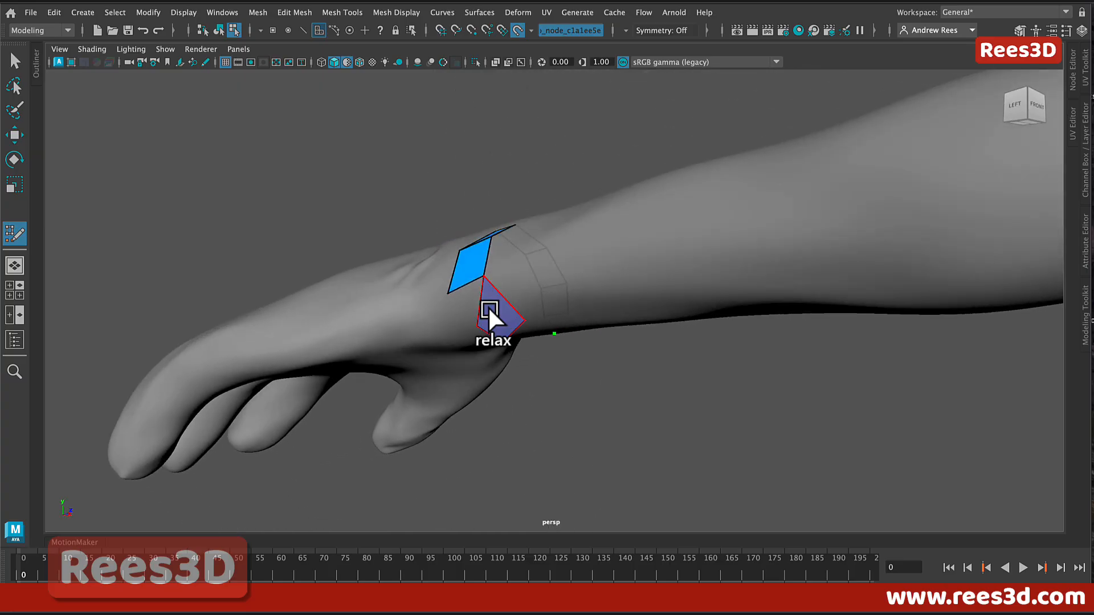
left_click(489, 311, "ctrl+shift")
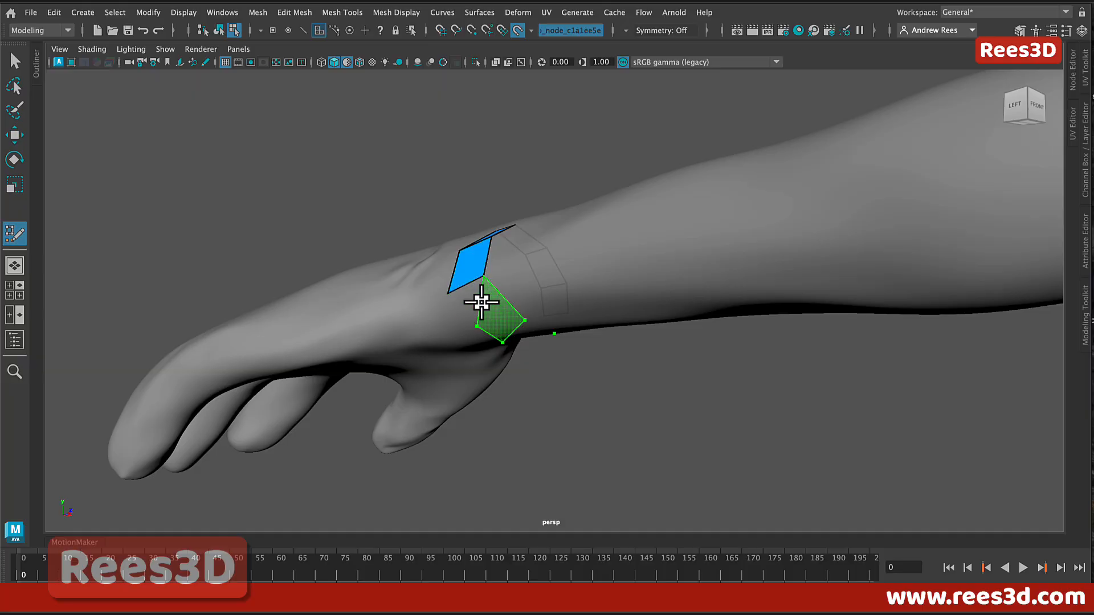
mouse_move(481, 302)
left_mouse_down("alt")
mouse_move(530, 284)
mouse_move(505, 318)
mouse_move(530, 318)
mouse_move(532, 355)
mouse_move(525, 338)
left_mouse_up("alt")
left_click(521, 257, "shift")
left_click(520, 261, "shift")
left_click(548, 336, "shift")
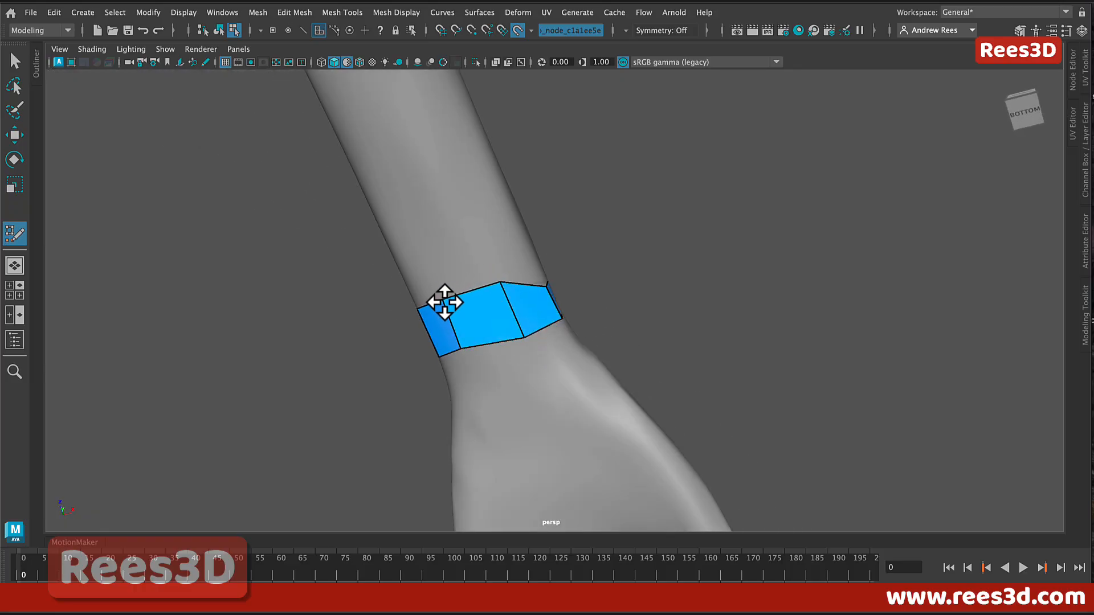
- Reposition the wrist ring's vertices so both border loops run evenly around the wrist
mouse_move(444, 302)
left_mouse_down("alt")
mouse_move(518, 337)
mouse_move(482, 265)
mouse_move(507, 276)
mouse_move(521, 390)
left_mouse_up("alt")
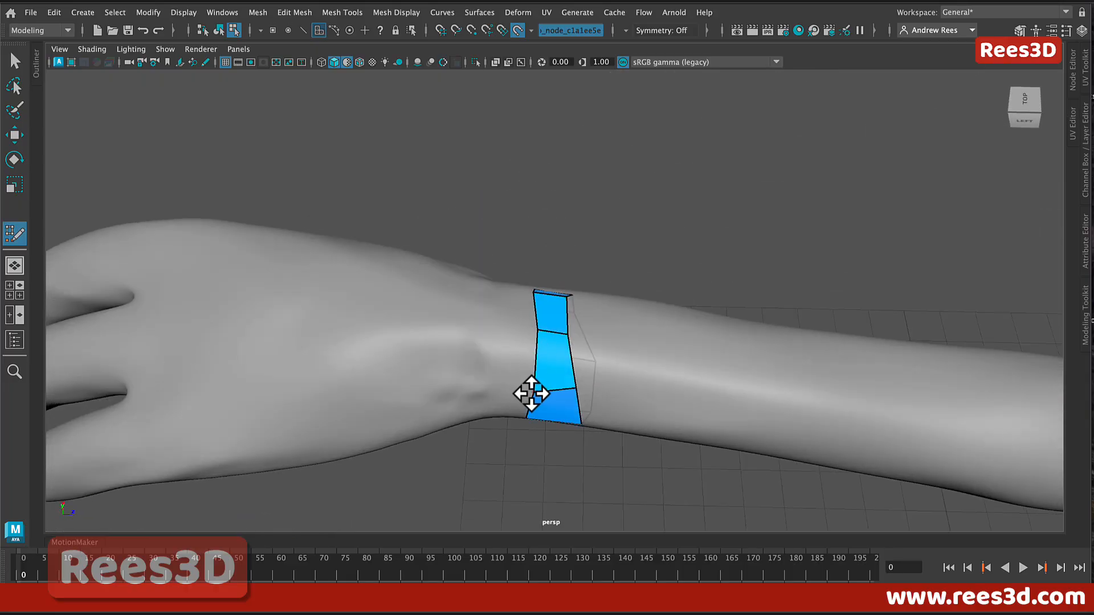
left_click_drag(530, 329, 526, 324)
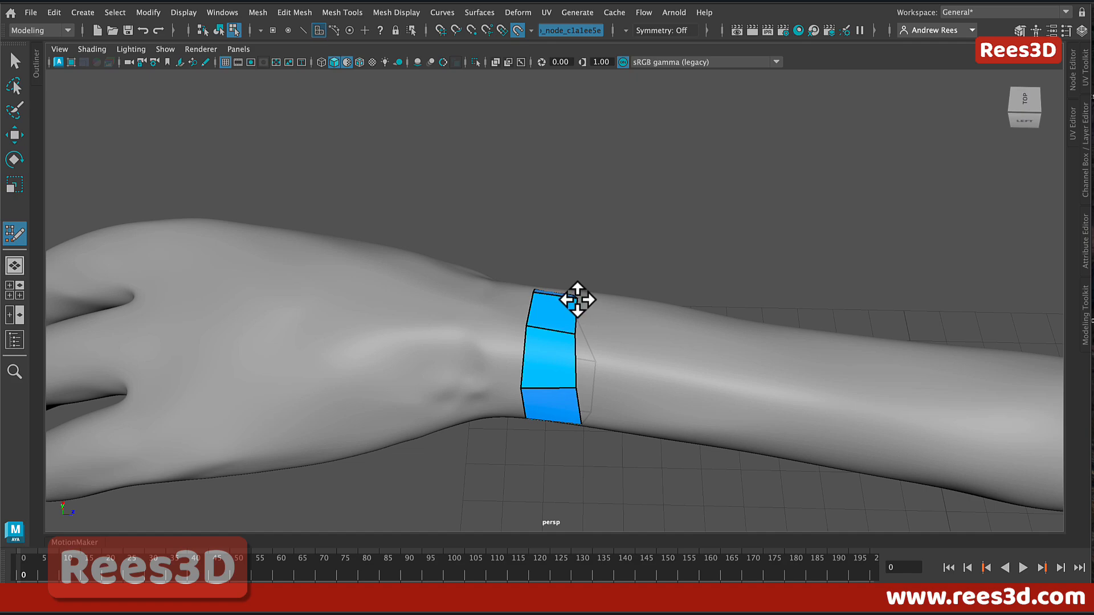
left_click_drag(581, 375, 566, 342, "alt")
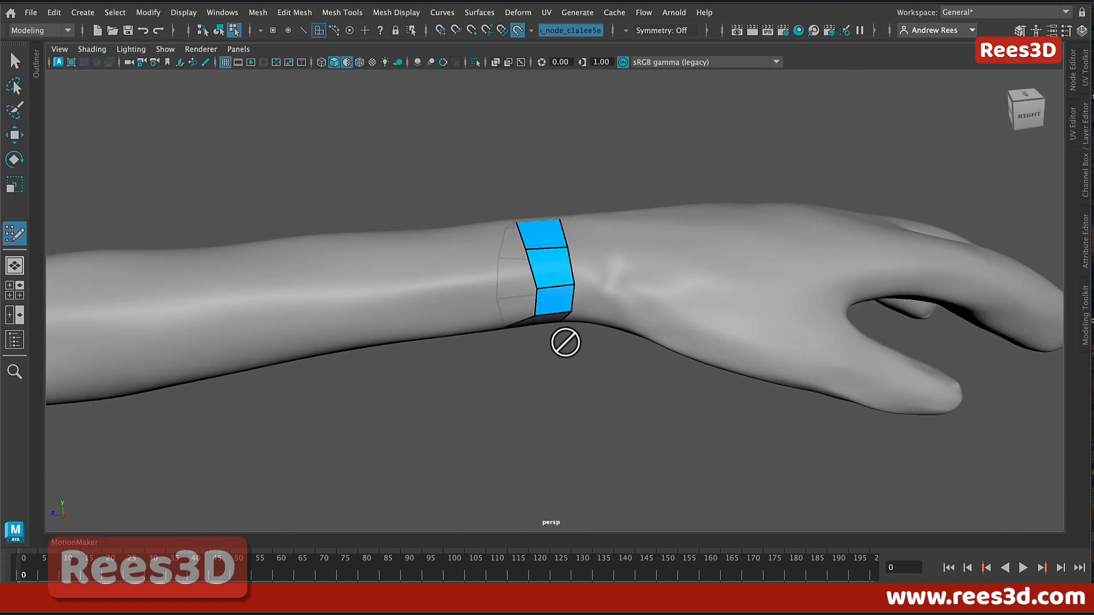
left_click_drag(574, 287, 527, 240, "alt")
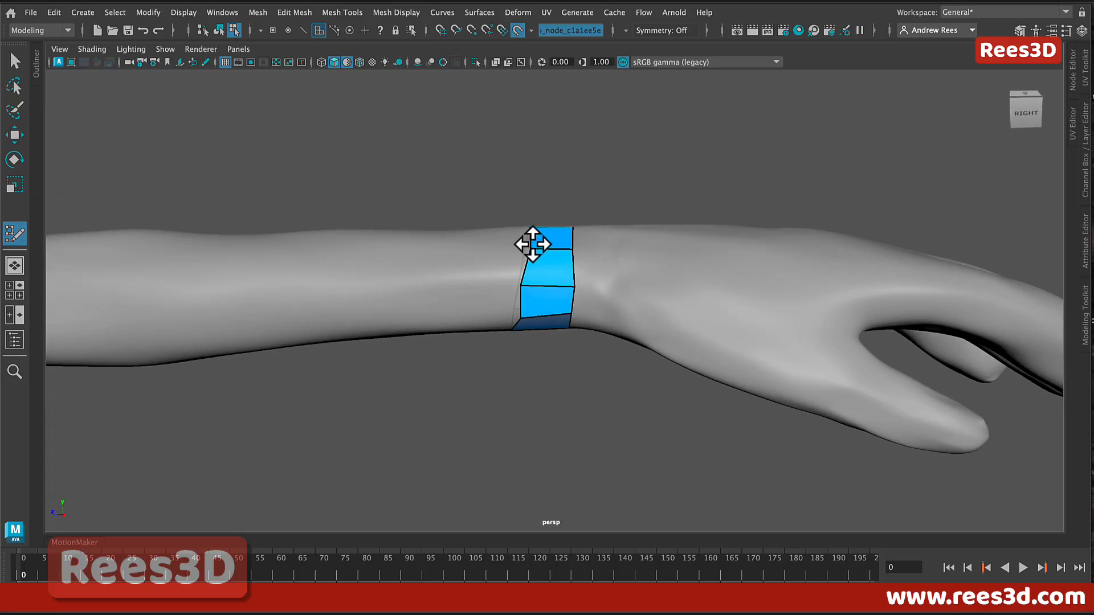
- Extrude the wrist ring's border loop along the forearm to the elbow, and add a second short segment across the elbow
mouse_move(547, 304)
left_mouse_down("alt")
mouse_move(677, 222)
mouse_move(676, 207)
mouse_move(529, 231)
mouse_move(375, 276)
mouse_move(405, 272)
left_mouse_up("alt")
key("Tab")
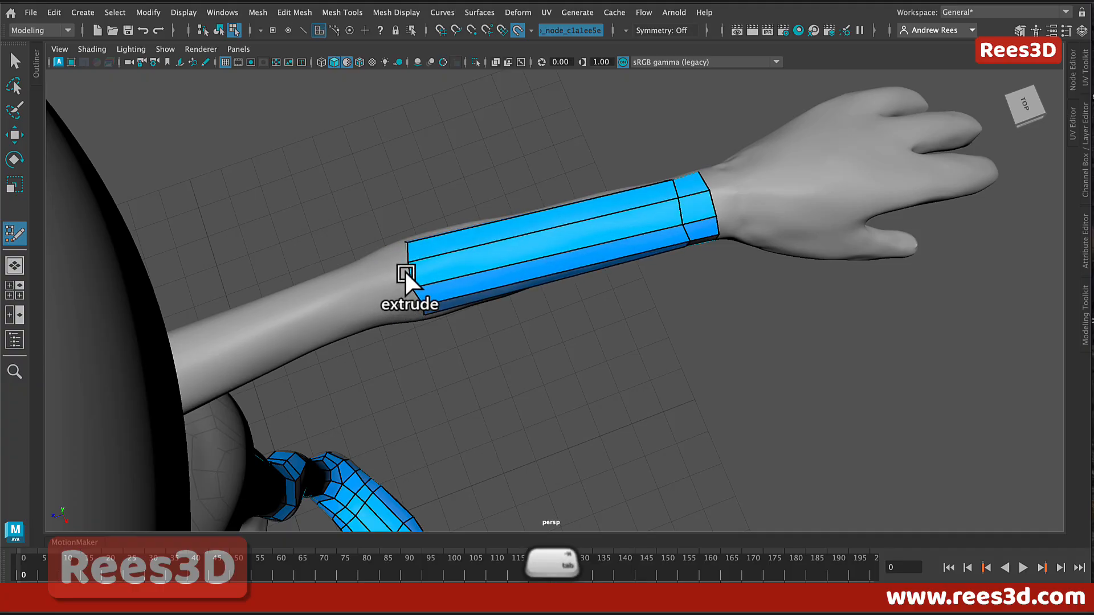
key("Tab")
middle_click_drag(406, 273, 361, 283)
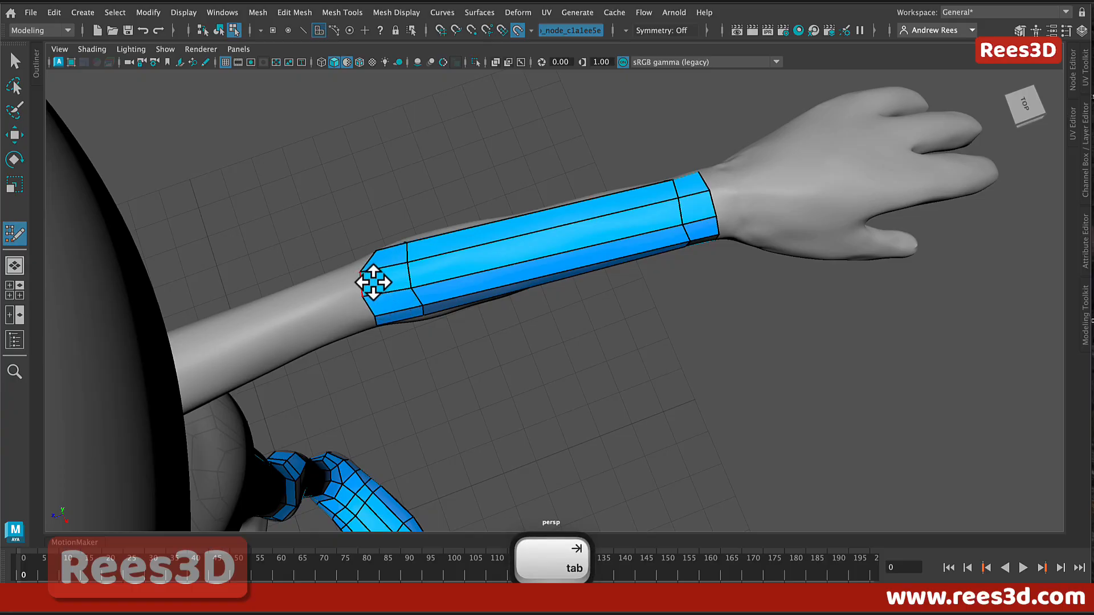
- Adjust the vertices of the elbow's open border loop to follow the arm's shape on all sides
left_click_drag(373, 282, 556, 236, "alt")
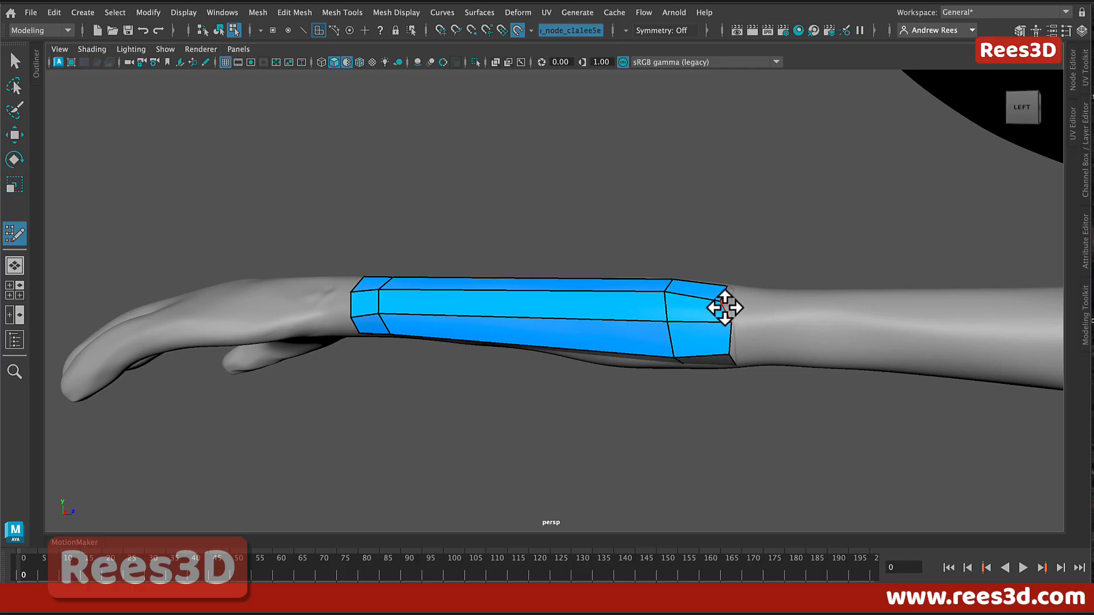
left_click_drag(738, 321, 737, 303, "alt")
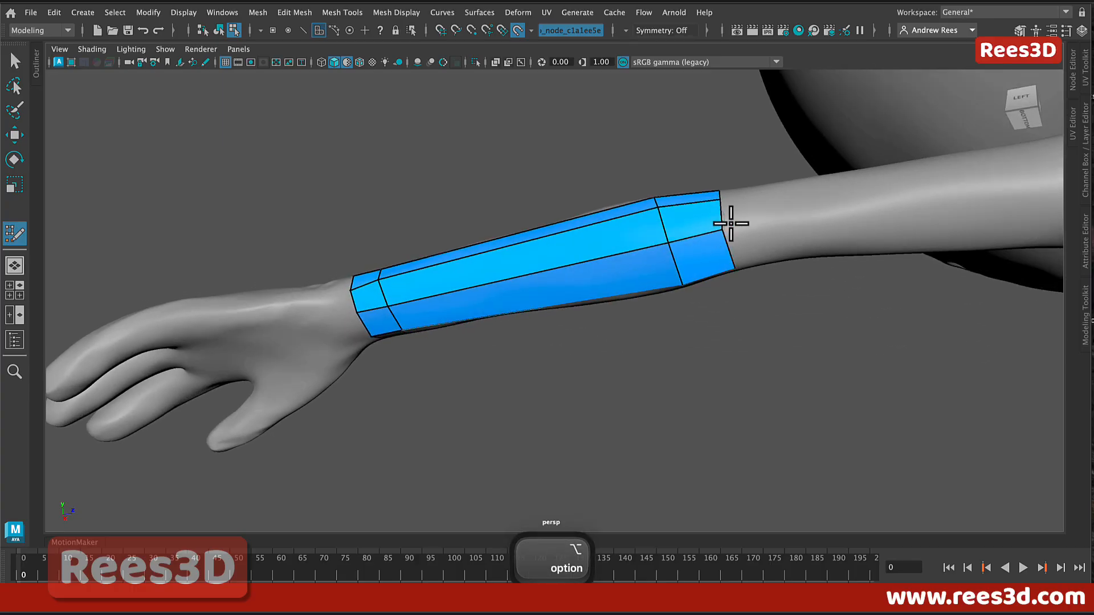
left_click_drag(723, 225, 735, 319, "alt")
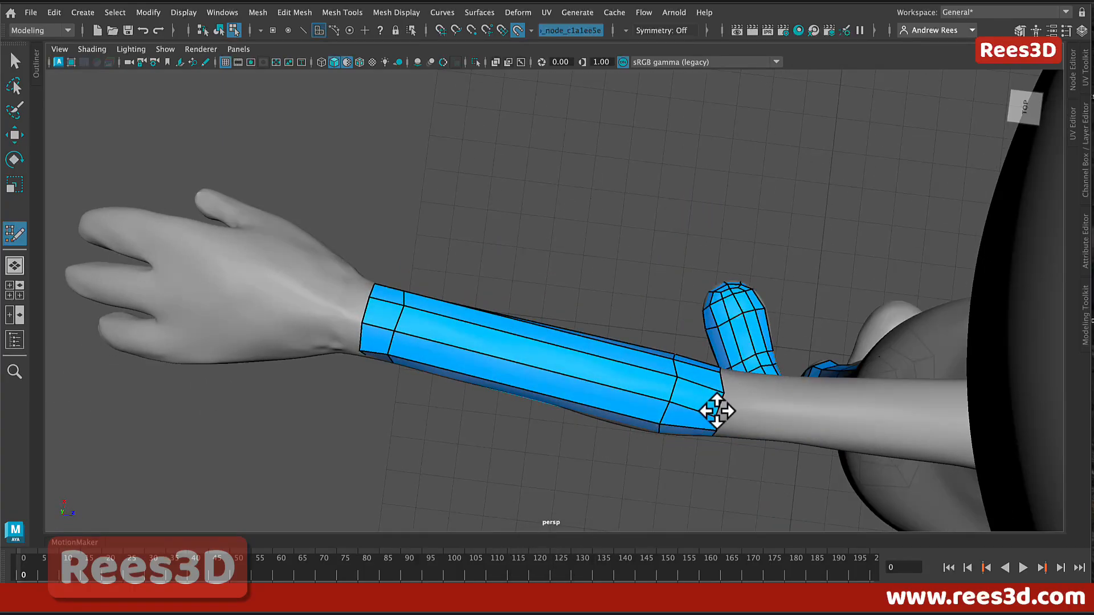
- Extrude the elbow's open border loop along the upper arm to the shoulder
left_click_drag(723, 393, 652, 280, "alt")
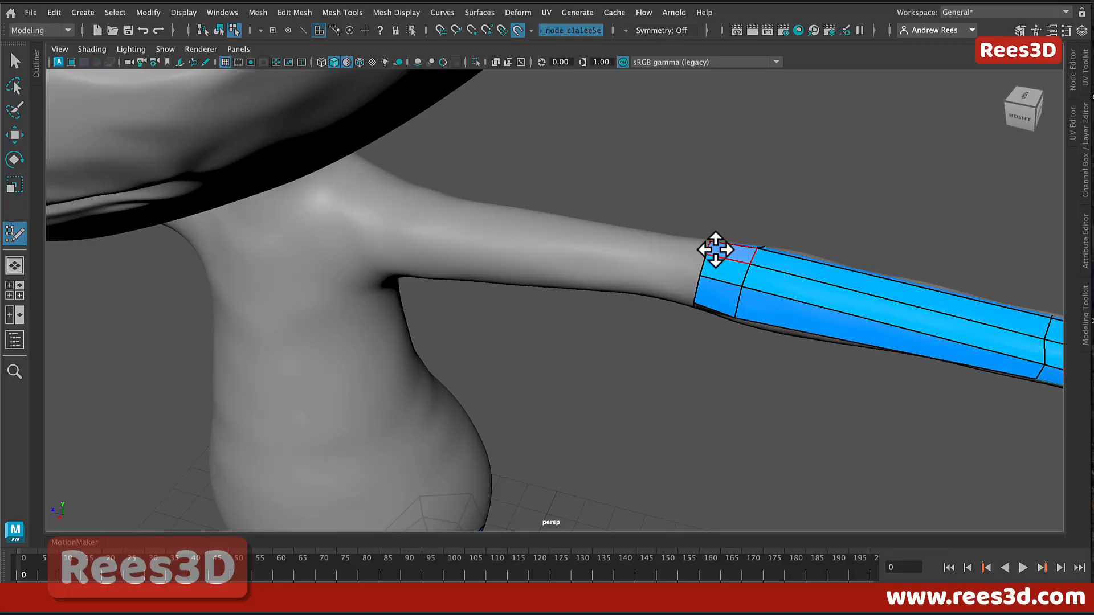
key("Tab")
mouse_move(706, 247)
left_mouse_down()
mouse_move(491, 211)
mouse_move(400, 202)
mouse_move(368, 215)
left_mouse_up()
left_click_drag(472, 237, 494, 231, "alt")
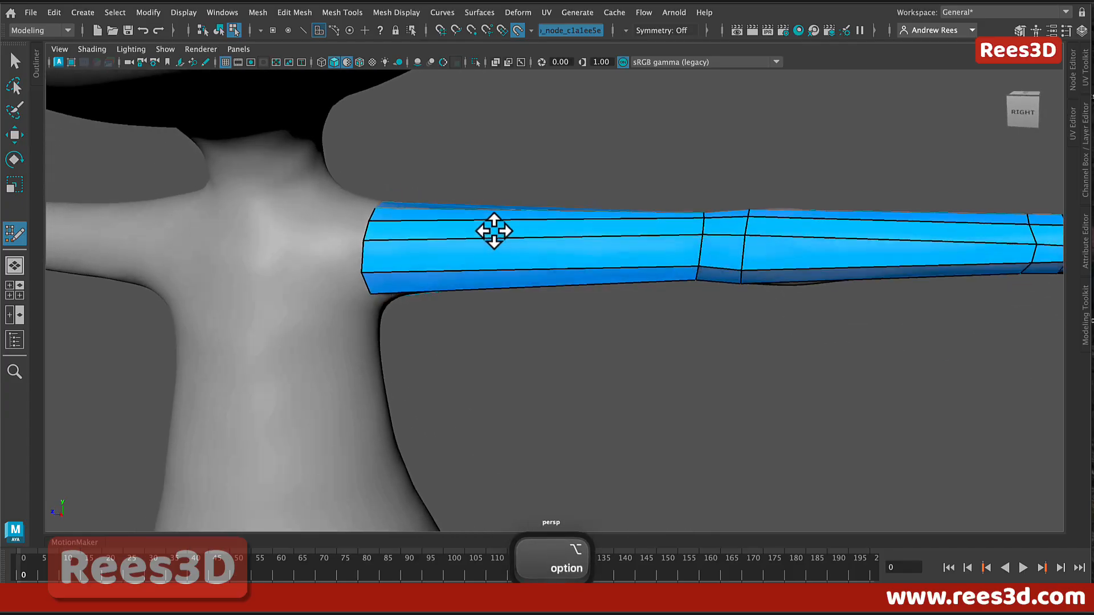
- Move the vertices of the upper arm's open border loop to fit around the shoulder and armpit
right_click_drag(494, 231, 452, 210, "alt")
left_click_drag(405, 237, 678, 251, "alt")
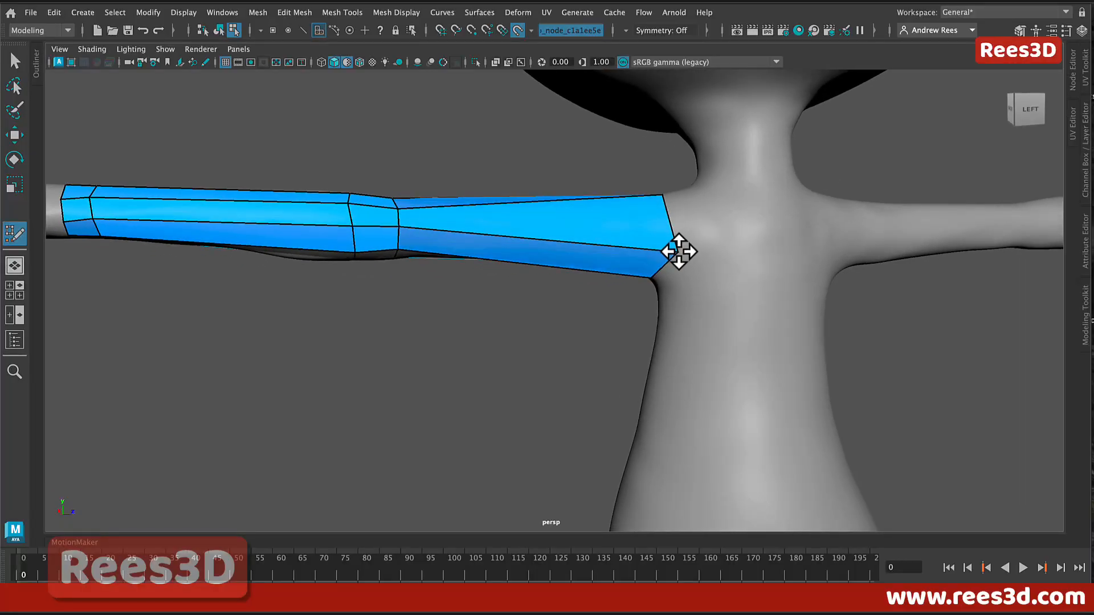
left_click_drag(664, 197, 719, 266)
mouse_move(556, 156)
left_mouse_down()
mouse_move(574, 160)
mouse_move(535, 156)
mouse_move(570, 176)
mouse_move(563, 156)
left_mouse_up()
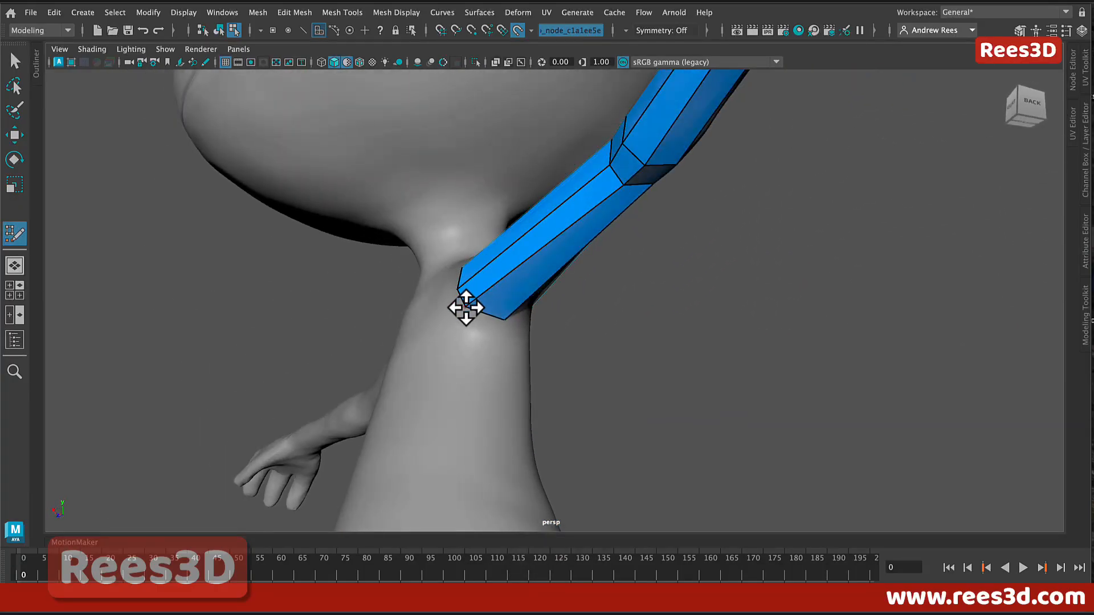
left_click_drag(479, 314, 588, 342, "alt")
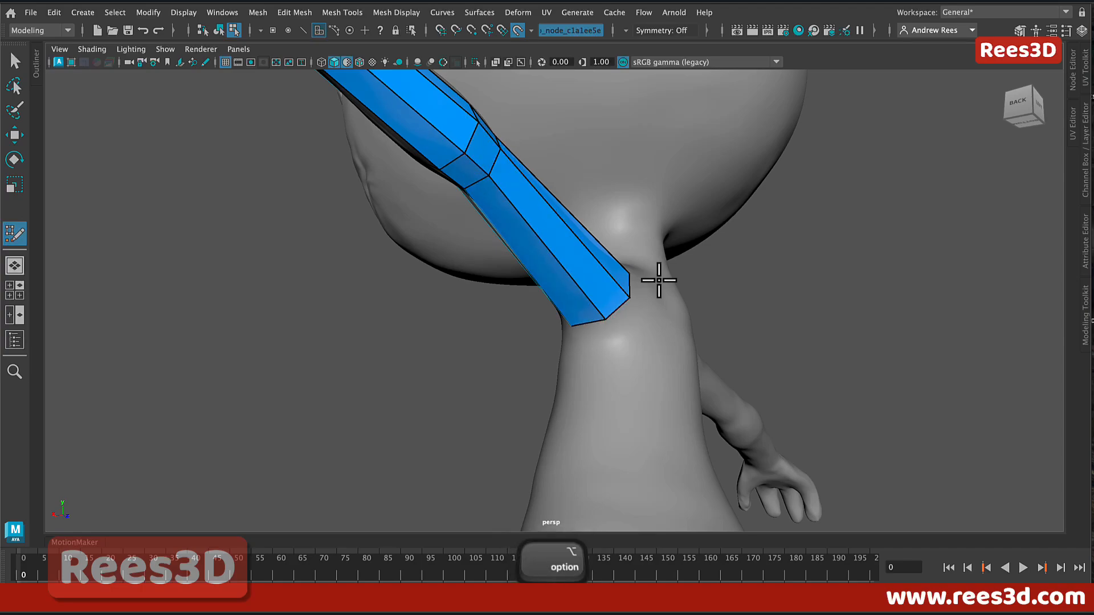
mouse_move(655, 283)
left_mouse_down("alt")
mouse_move(615, 318)
mouse_move(676, 319)
mouse_move(752, 288)
mouse_move(718, 252)
mouse_move(591, 302)
mouse_move(723, 306)
mouse_move(659, 285)
left_mouse_up("alt")
left_click_drag(508, 276, 559, 250, "alt")
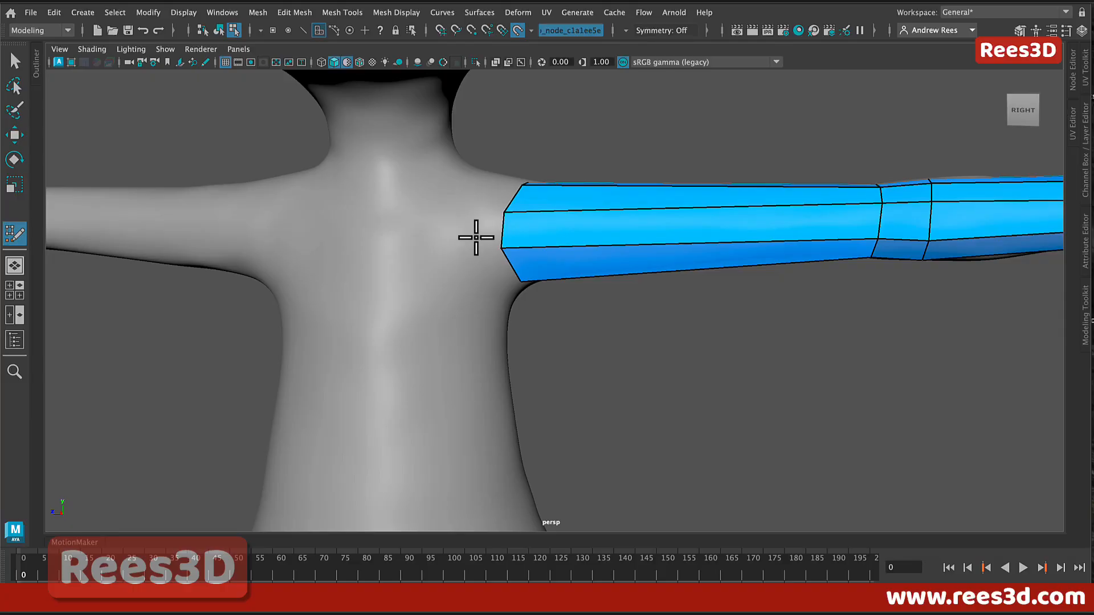
- Extend the front of the shoulder's border loop toward the chest with new quads, and undo the last change
left_click_drag(471, 237, 482, 204, "alt")
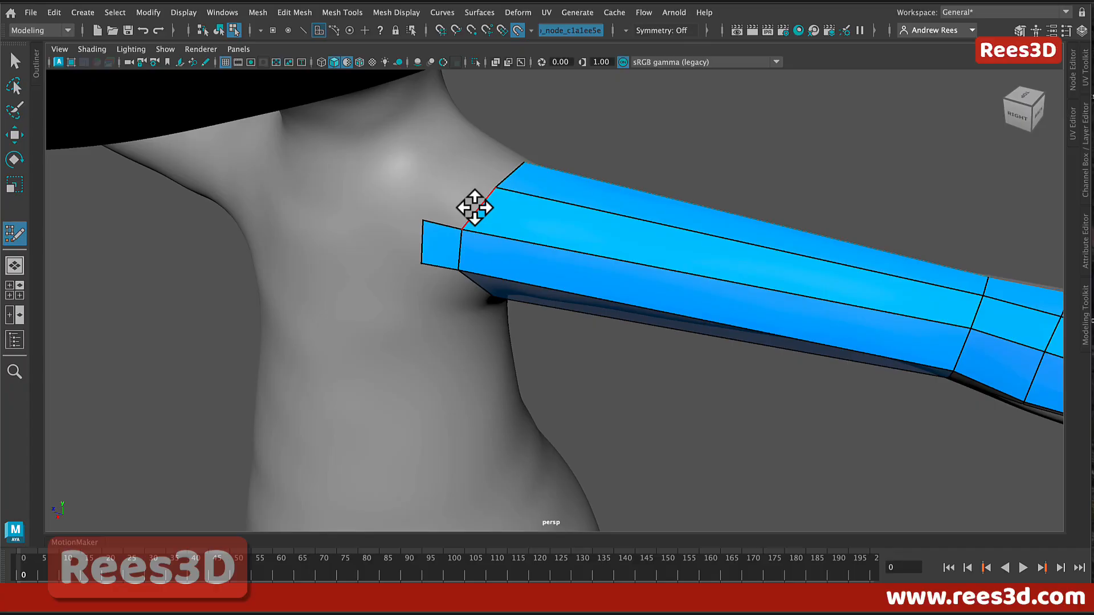
left_click_drag(474, 204, 523, 134, "shift")
key("Tab")
key("super+z")
- Fill new quads along the back of the shoulder's border loop, extending the mesh onto the torso
left_click_drag(581, 154, 550, 129, "alt")
left_click_drag(458, 155, 639, 240, "alt")
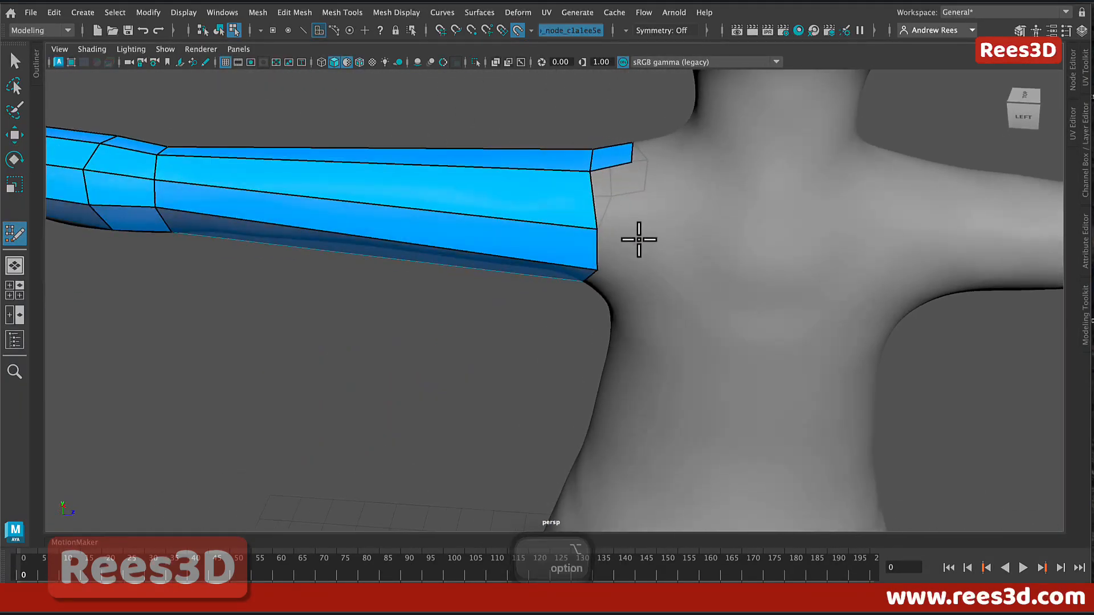
left_click(619, 188, "shift")
left_click_drag(625, 212, 642, 238, "alt")
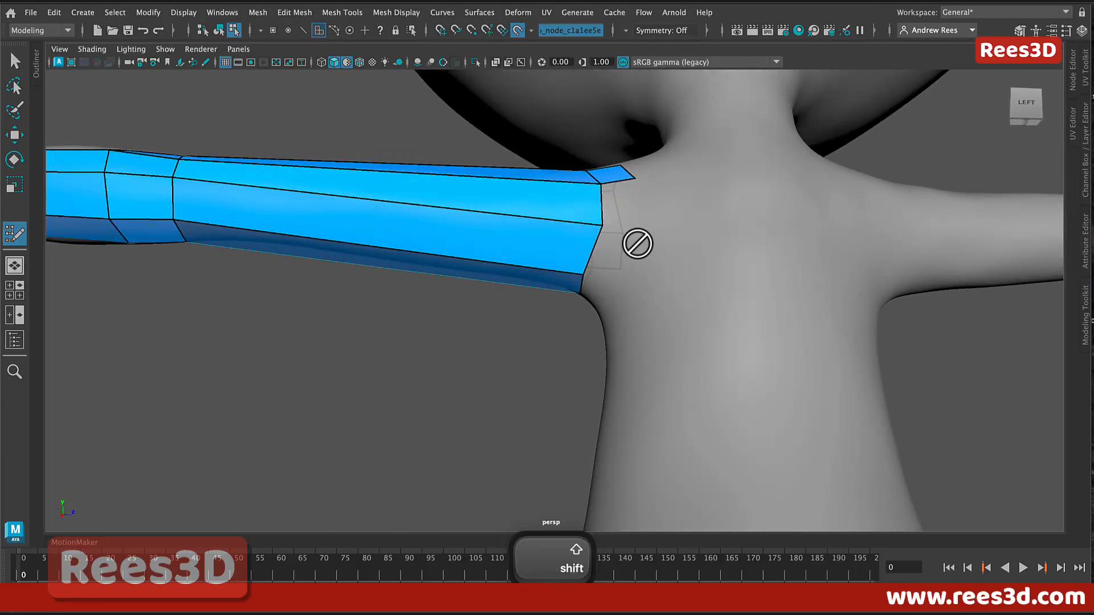
left_click(631, 217, "shift")
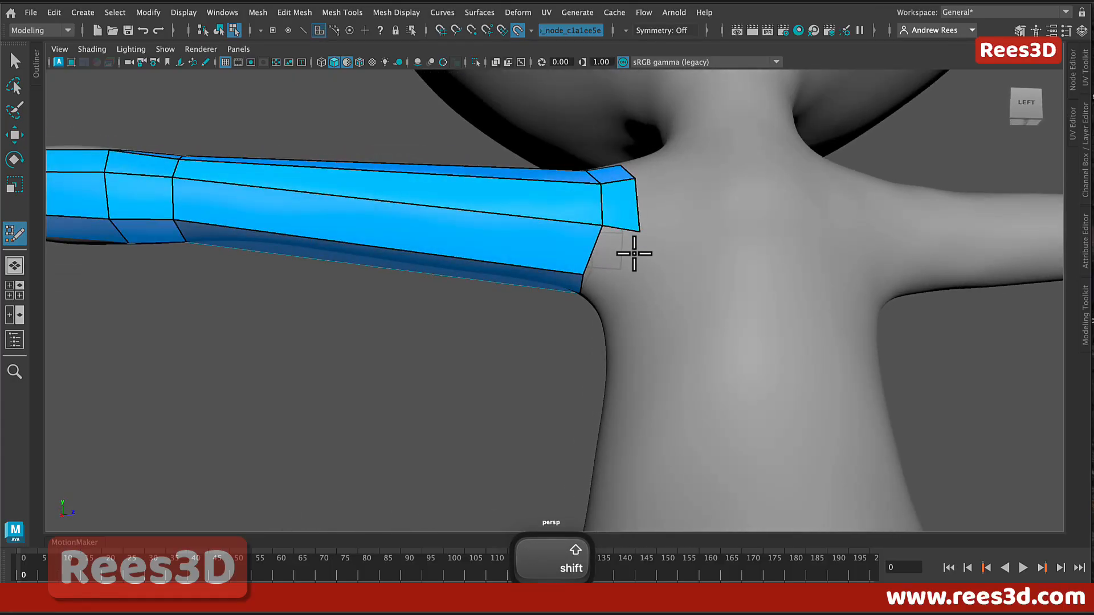
- Fill quads under the armpit and across the front gap to close the ring around the shoulder
mouse_move(630, 285)
left_mouse_down("alt")
mouse_move(682, 273)
mouse_move(610, 285)
left_mouse_up("alt")
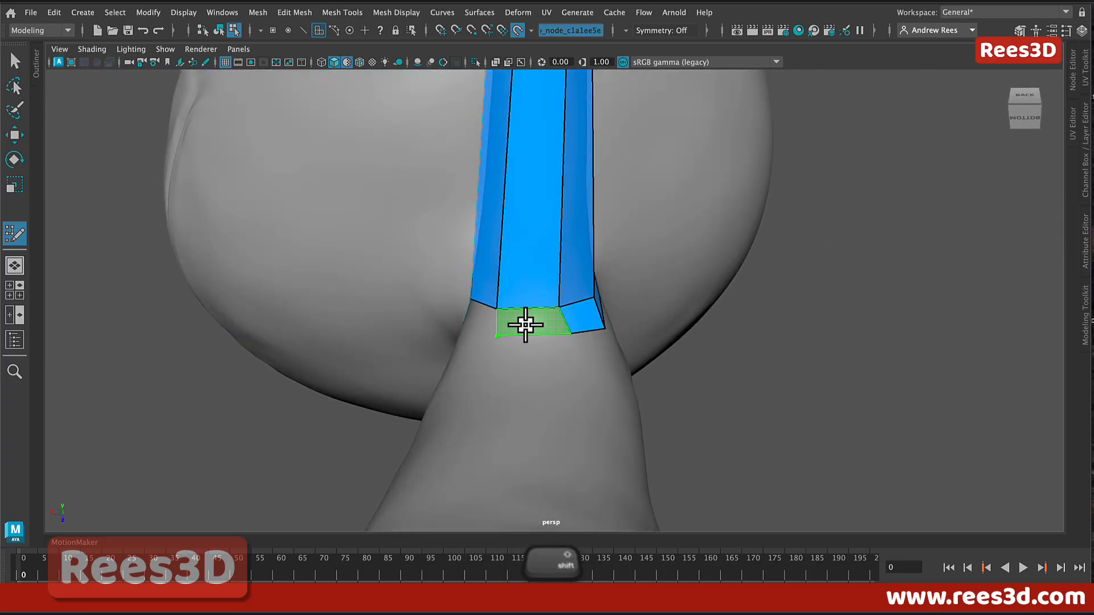
left_click_drag(530, 336, 590, 346, "alt")
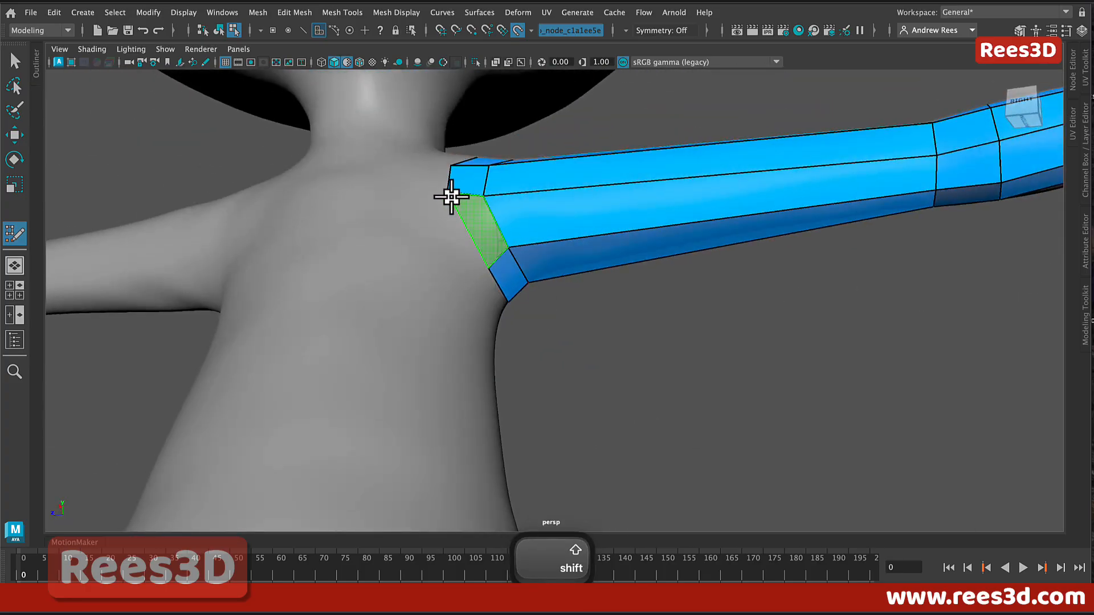
left_click(452, 196, "shift")
- Adjust the vertices of the shoulder's ring of quads to follow the sculpt at the front, back and armpit
mouse_move(483, 232)
left_mouse_down("alt")
mouse_move(562, 254)
mouse_move(538, 281)
left_mouse_up("alt")
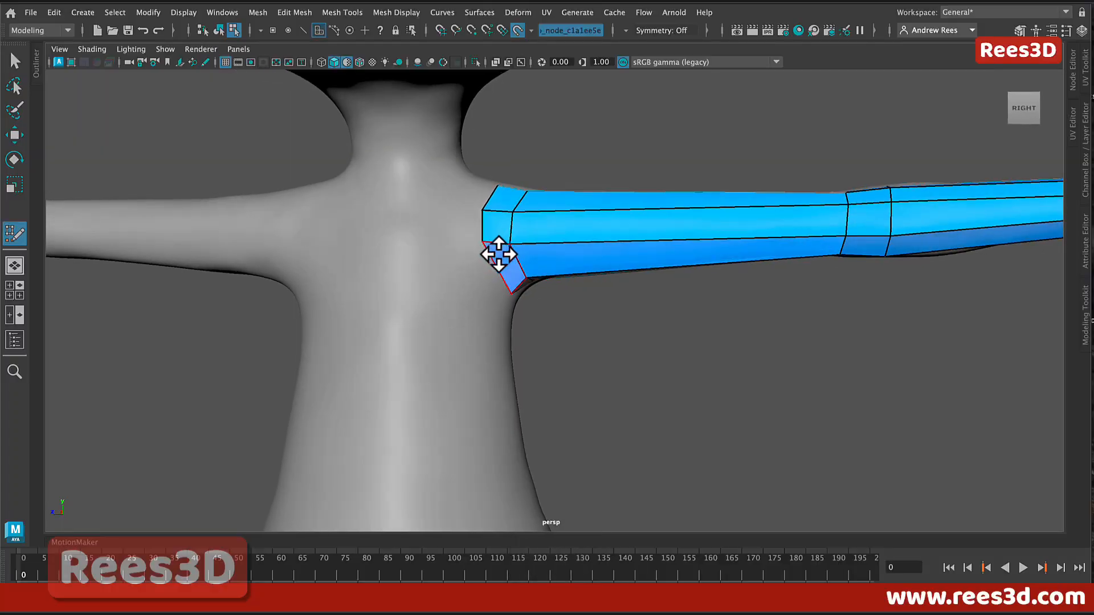
left_click_drag(482, 242, 484, 262)
mouse_move(523, 306)
left_mouse_down("alt")
mouse_move(490, 285)
mouse_move(520, 319)
mouse_move(464, 340)
left_mouse_up("alt")
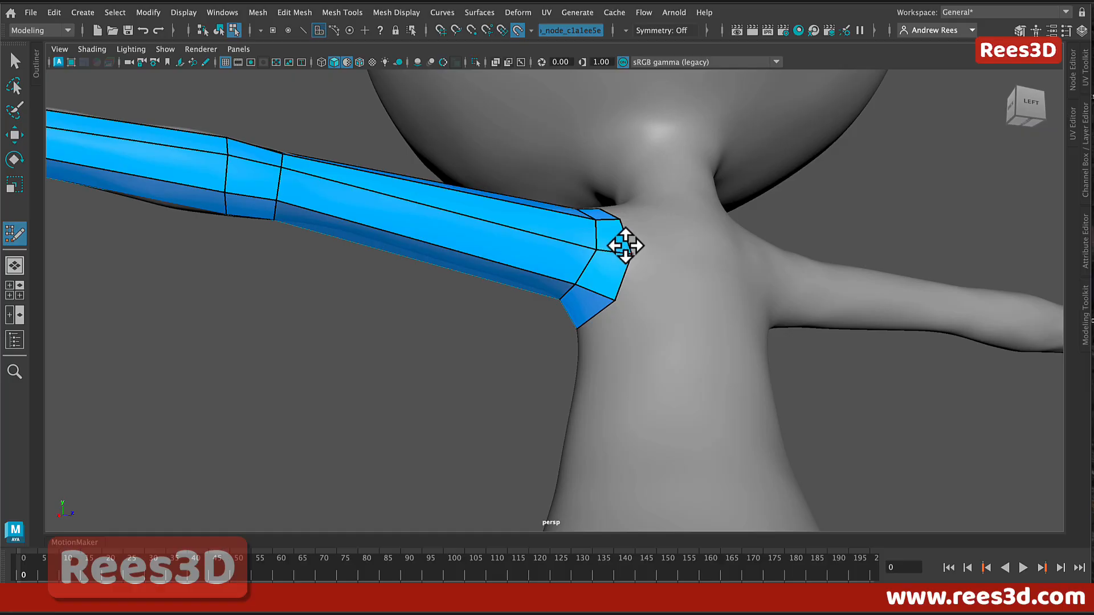
left_click_drag(617, 232, 507, 171, "alt")
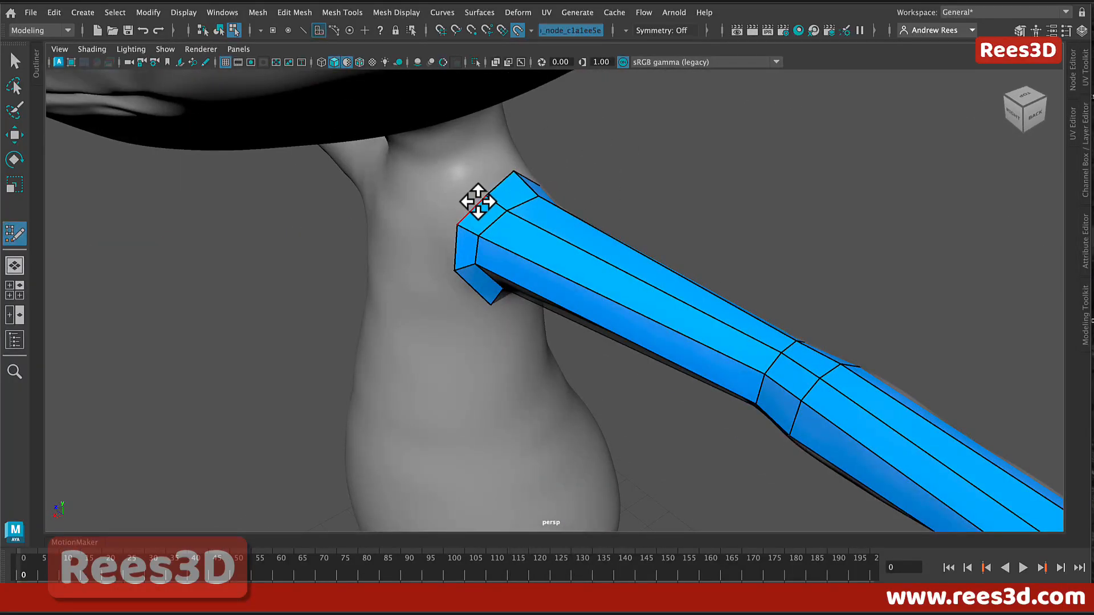
left_click_drag(476, 193, 565, 237, "alt")
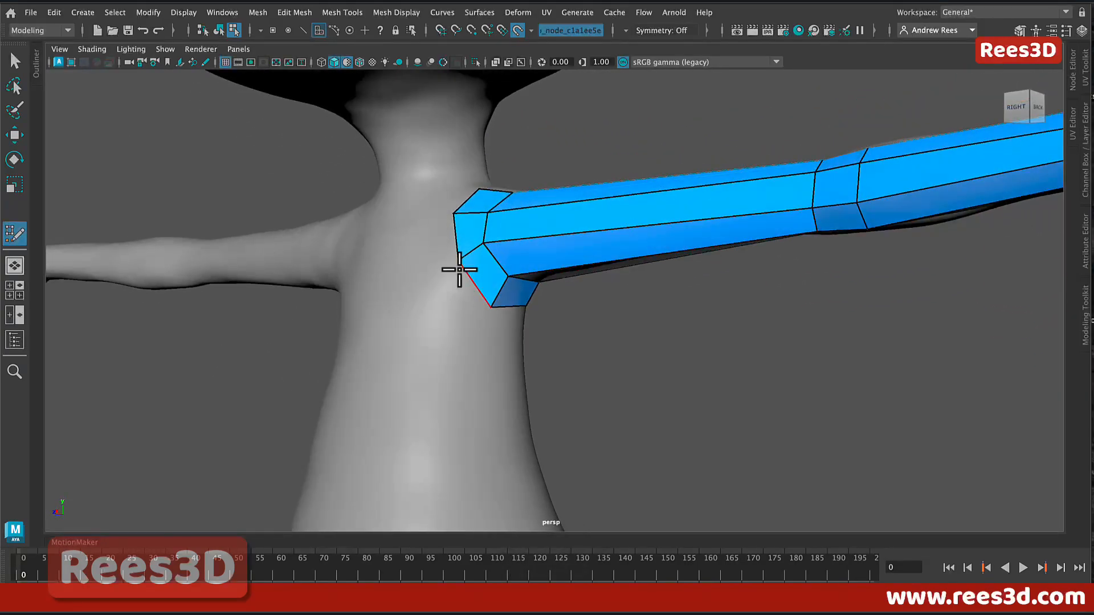
left_click_drag(491, 252, 619, 269, "alt")
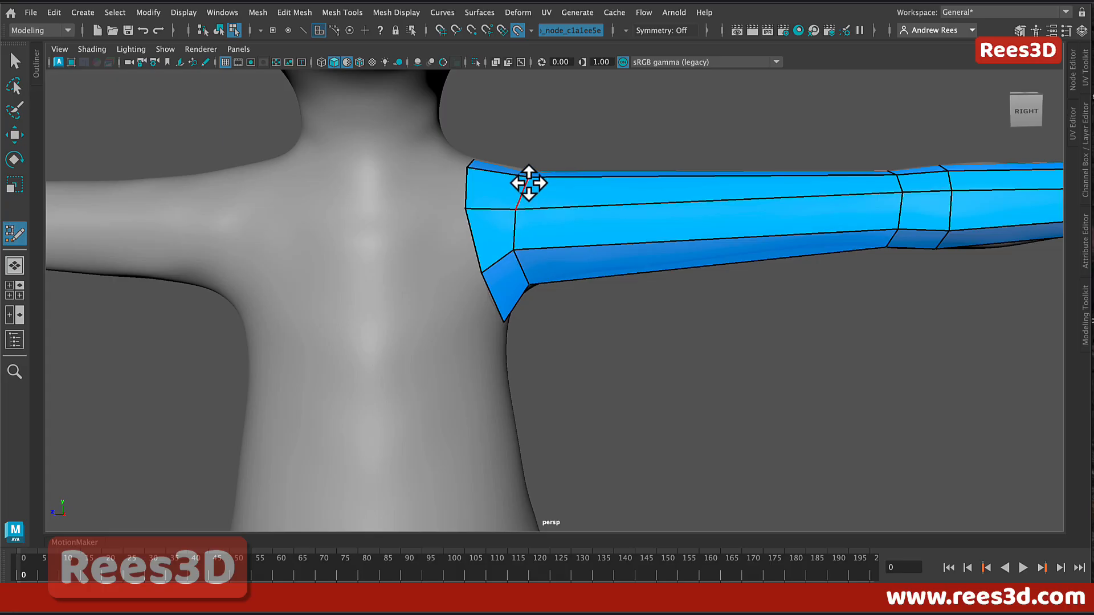
key("alt")
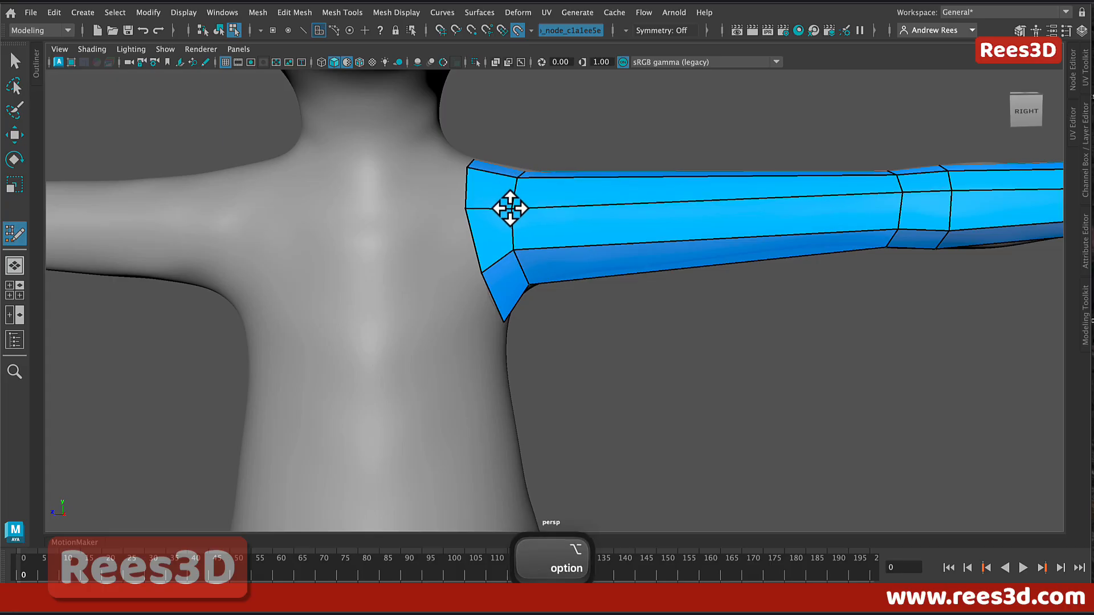
left_click_drag(525, 230, 557, 235, "alt")
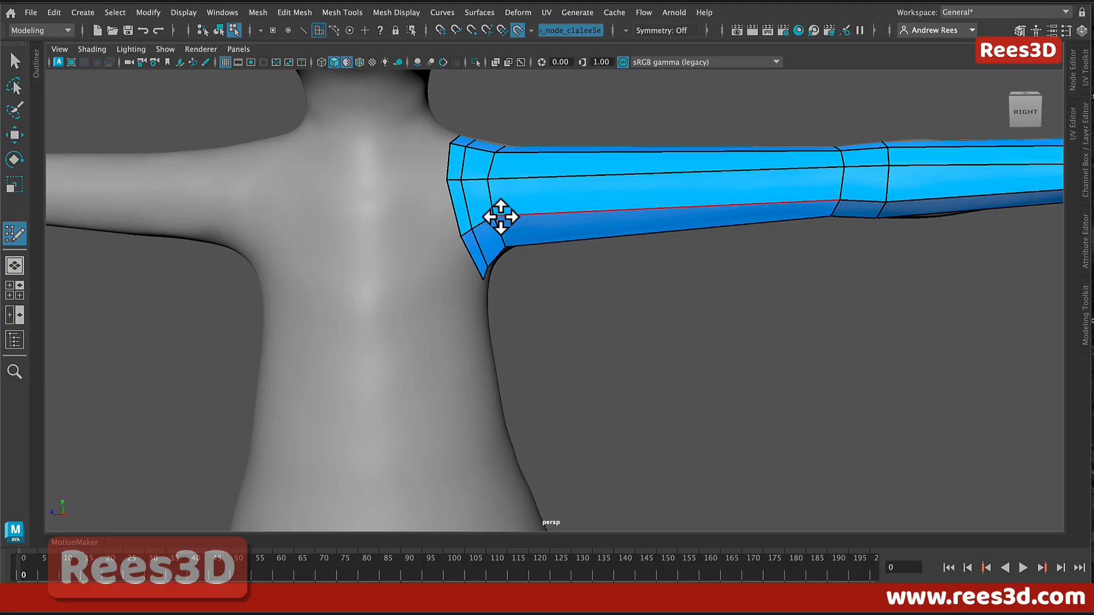
- Undo the last edge loop and insert a new one midway through the shoulder's ring of quads
key("super+z")
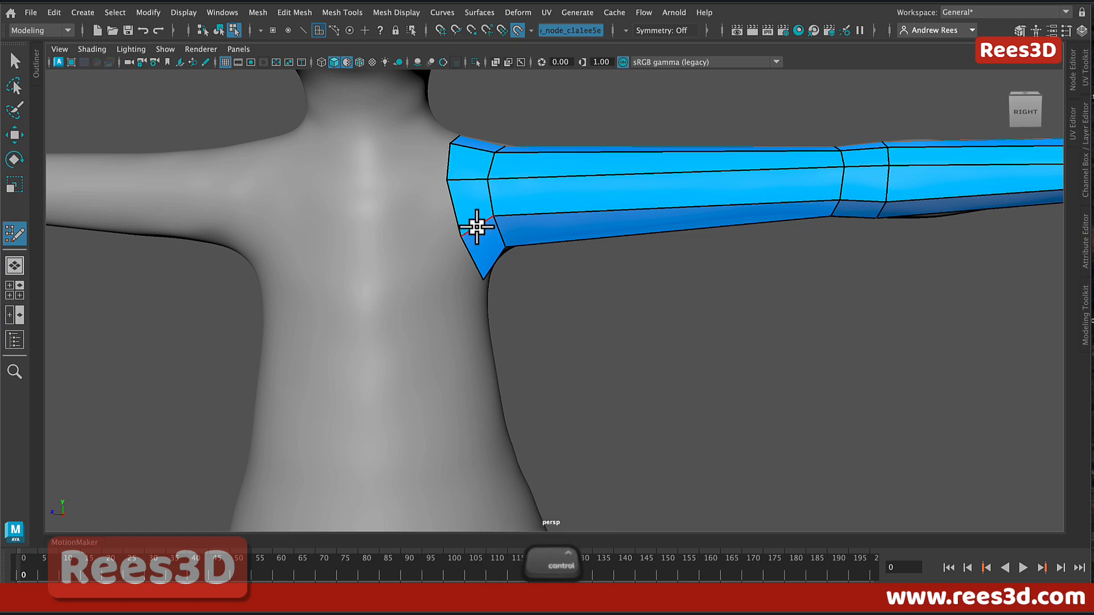
left_click(477, 227, "ctrl")
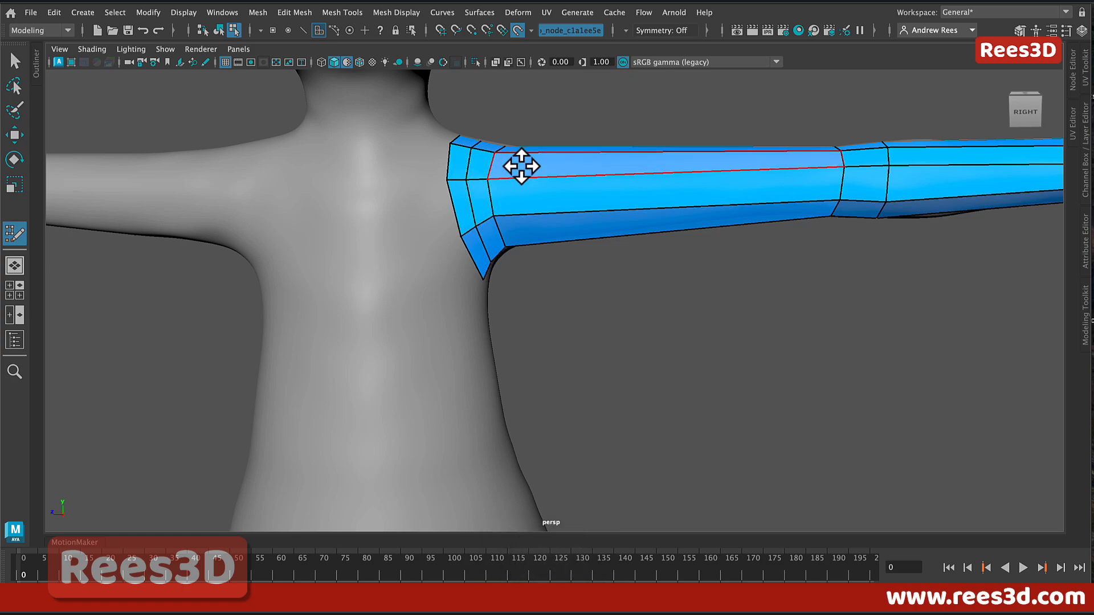
left_click_drag(520, 165, 596, 169, "alt")
left_click_drag(598, 259, 649, 215, "alt")
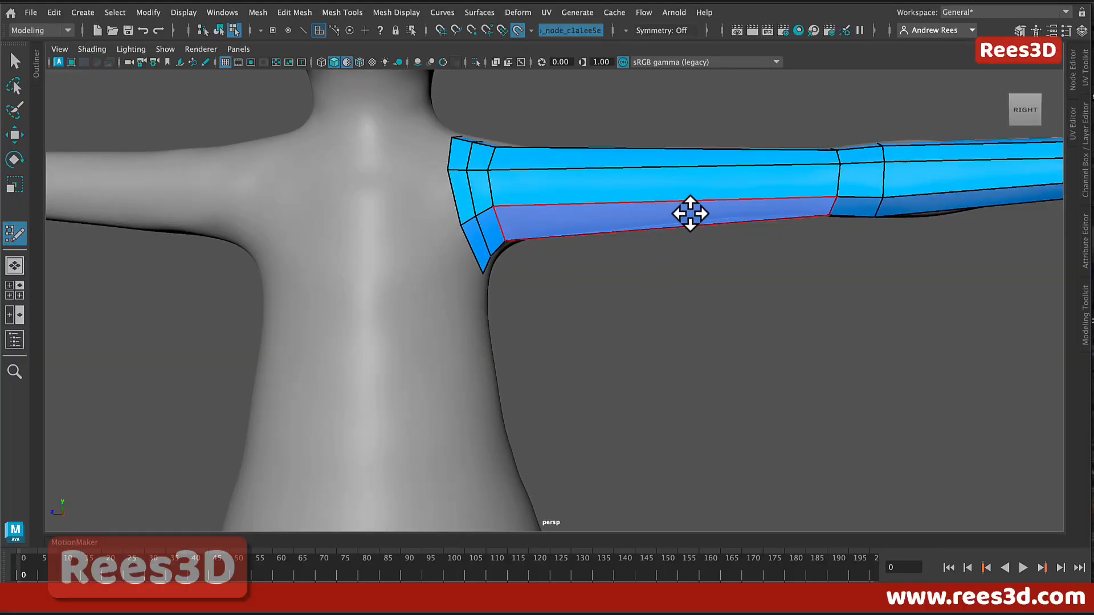
- Insert two edge loops around the upper arm, spaced between the shoulder and the elbow
middle_click_drag(691, 214, 633, 228, "alt")
left_click_drag(587, 225, 559, 234, "alt")
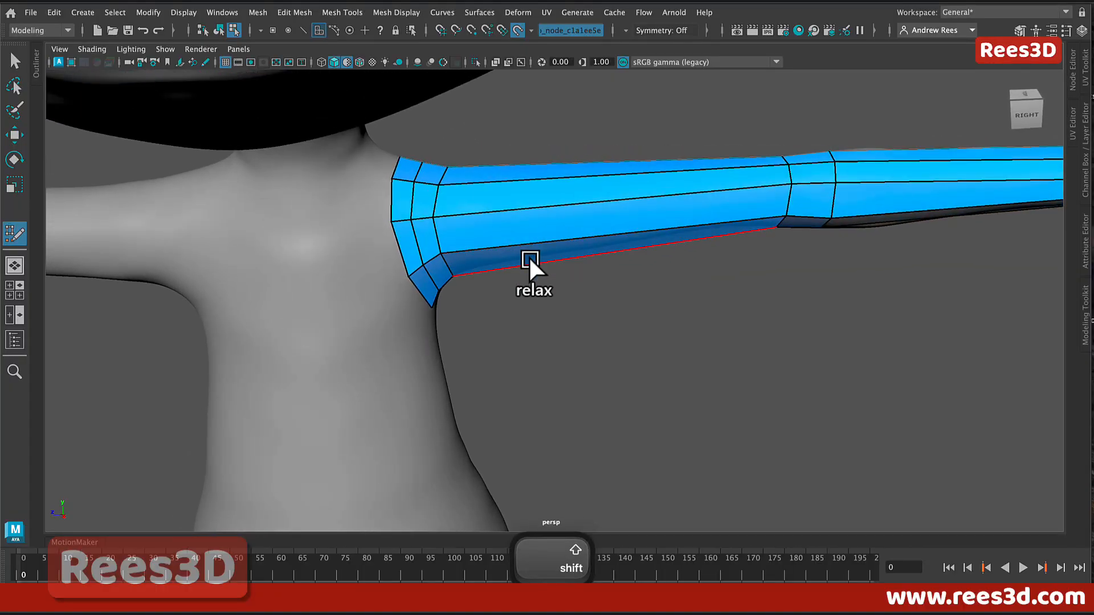
key("ctrl")
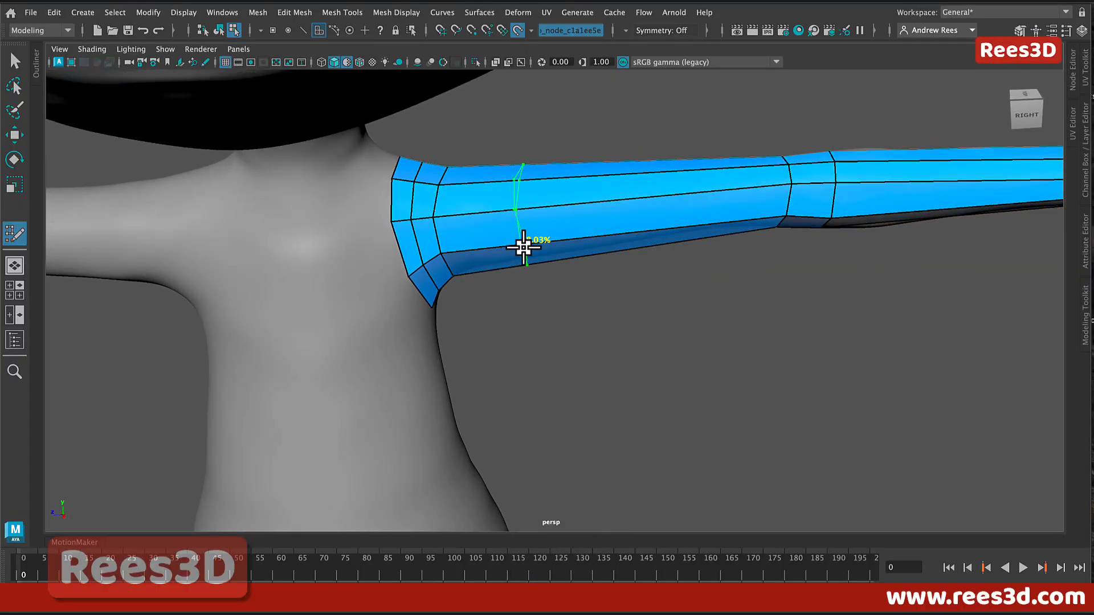
left_click(529, 248, "ctrl")
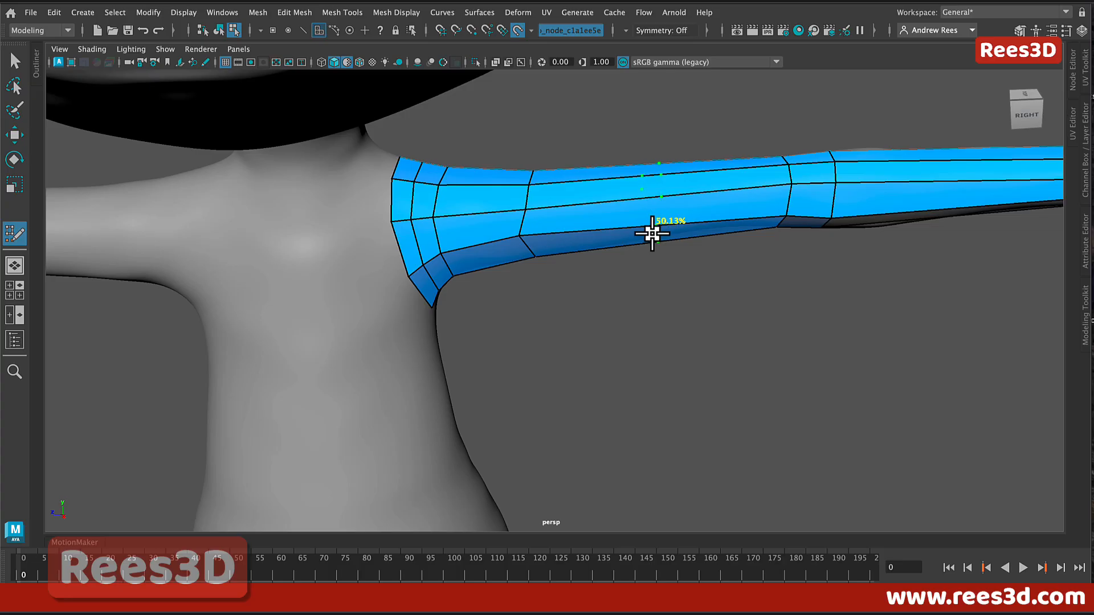
left_click_drag(530, 224, 608, 251, "alt")
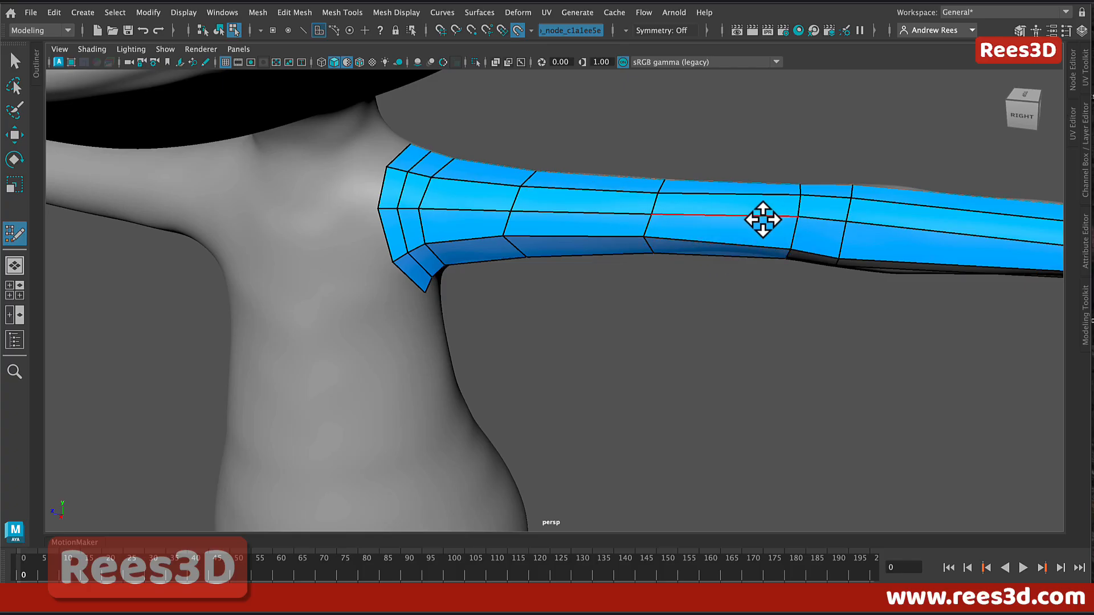
- Insert an edge loop just above the elbow and two more around the forearm
key("ctrl")
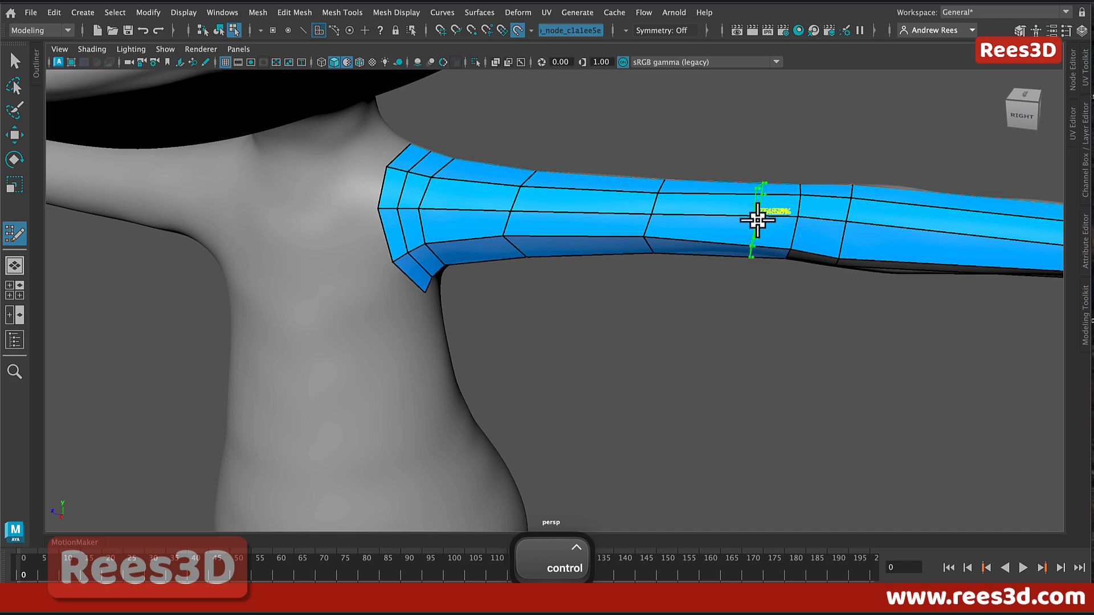
left_click(758, 219, "ctrl")
left_click_drag(814, 258, 706, 227, "alt")
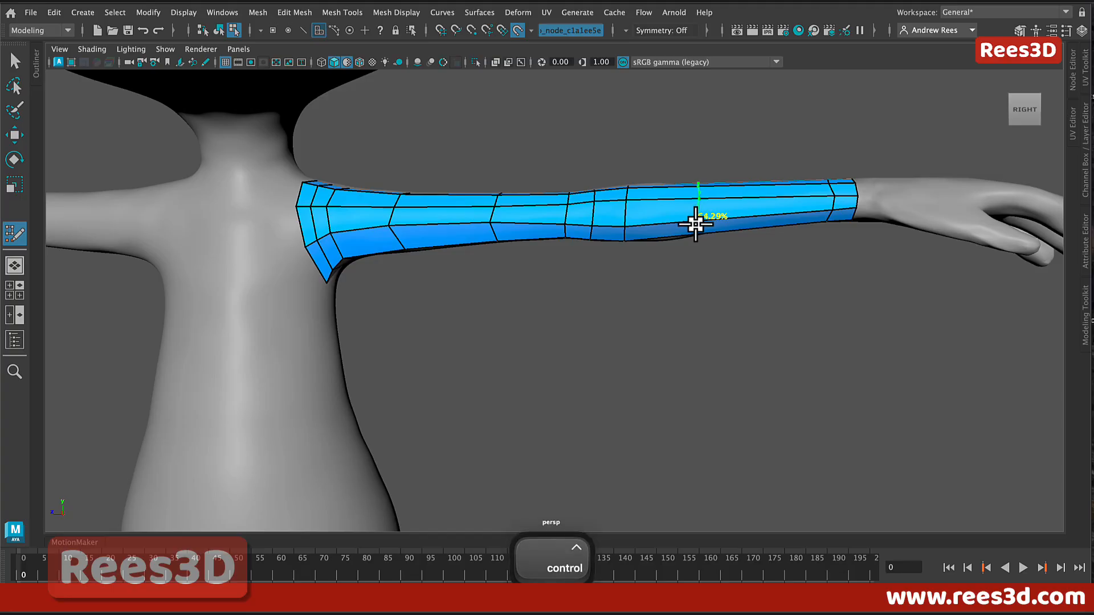
left_click(690, 225, "ctrl")
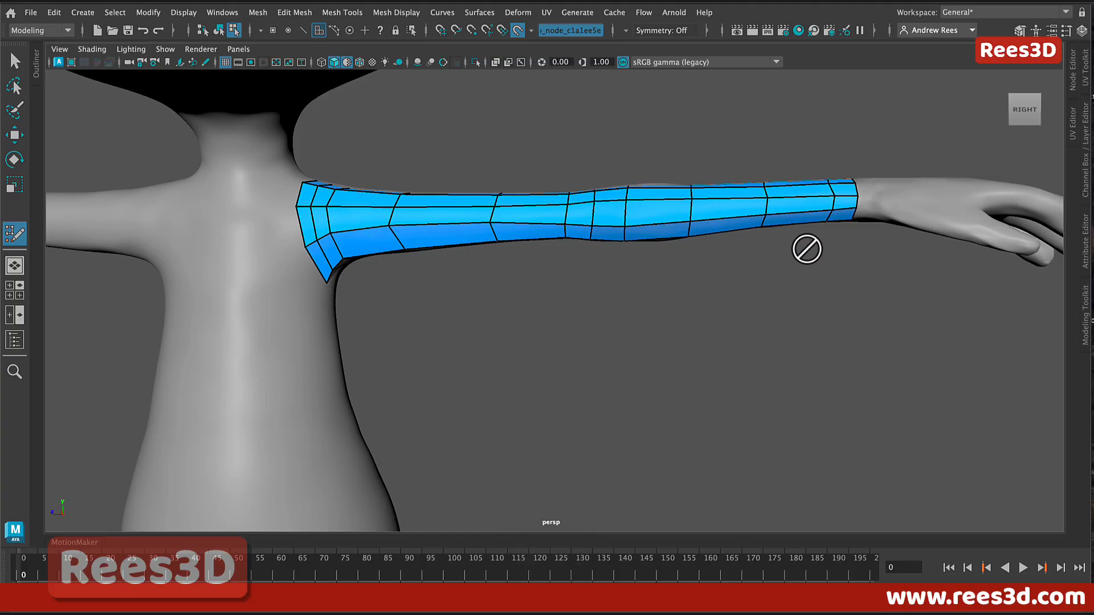
- Extrude the wrist's open border loop a short distance onto the hand and fit its vertices around the wrist
left_click_drag(718, 234, 576, 259, "alt")
right_click_drag(577, 258, 696, 281, "alt")
left_click_drag(596, 274, 476, 325, "alt")
right_click_drag(476, 325, 542, 339, "alt")
left_click_drag(542, 339, 495, 237, "alt")
right_click_drag(495, 237, 535, 312, "alt")
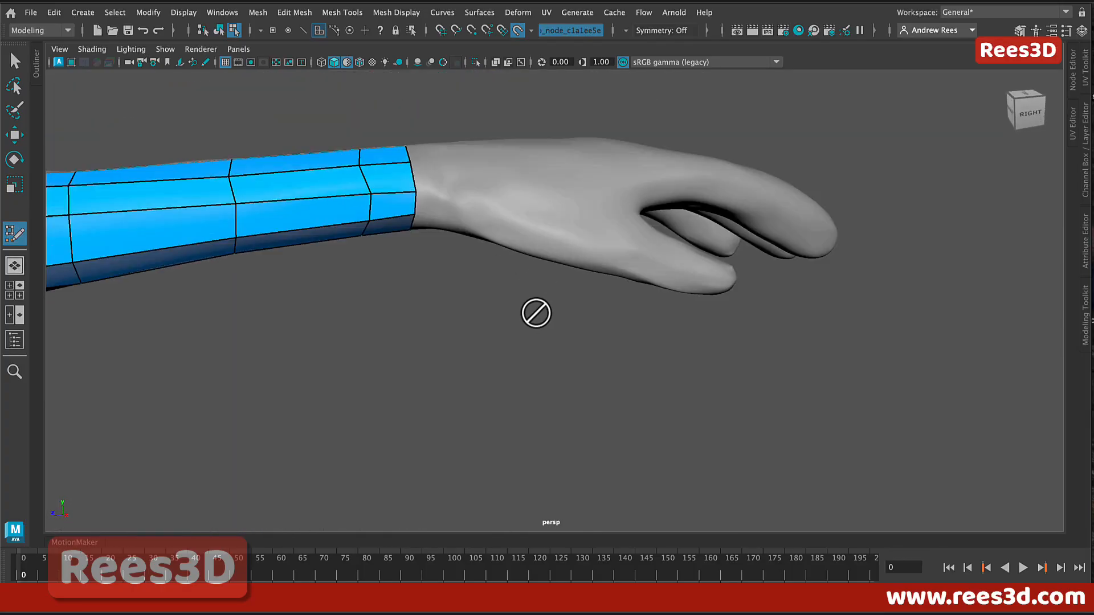
left_click_drag(536, 313, 434, 406, "alt")
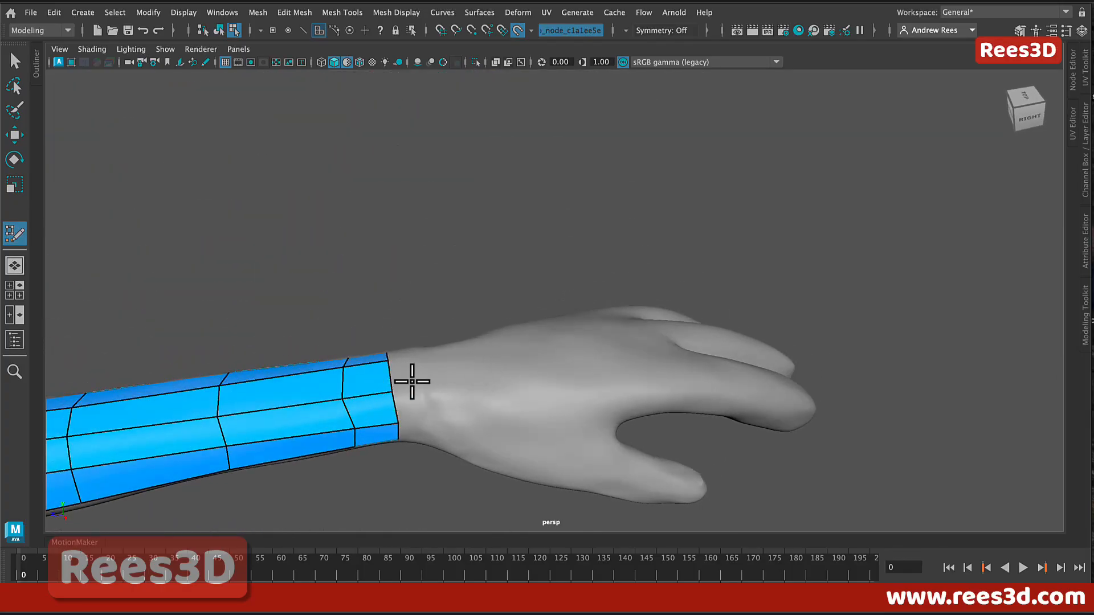
left_click_drag(428, 440, 427, 428, "alt")
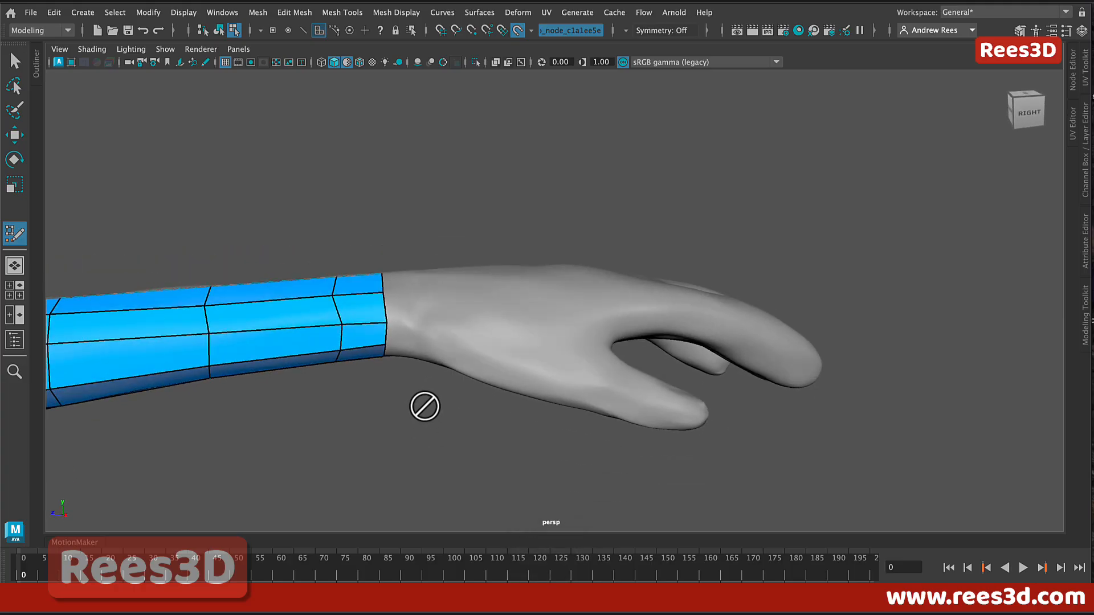
key("Tab")
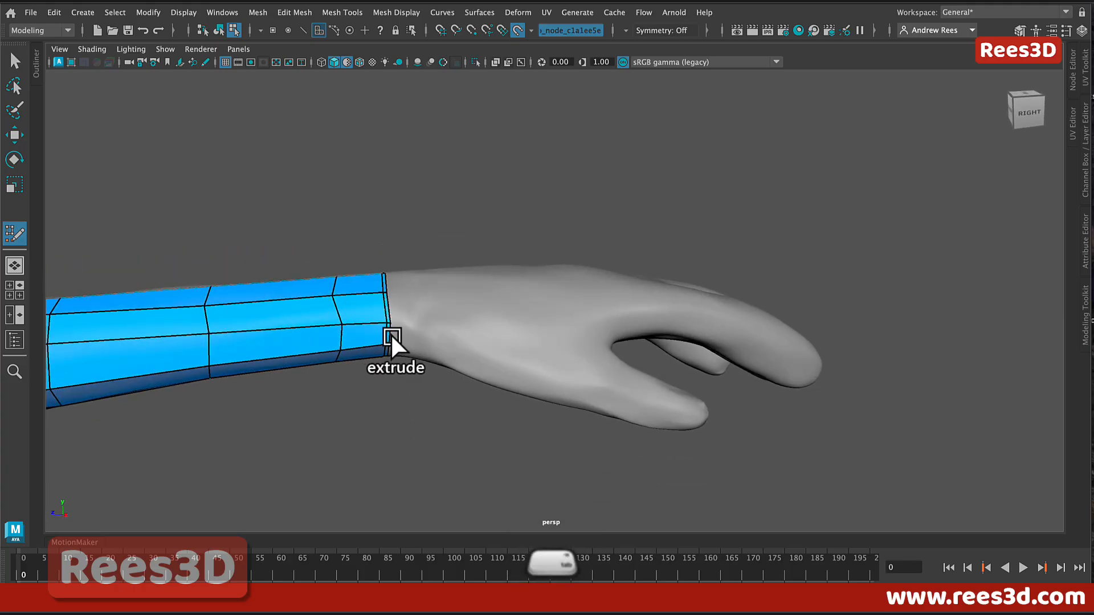
left_click_drag(391, 334, 421, 333)
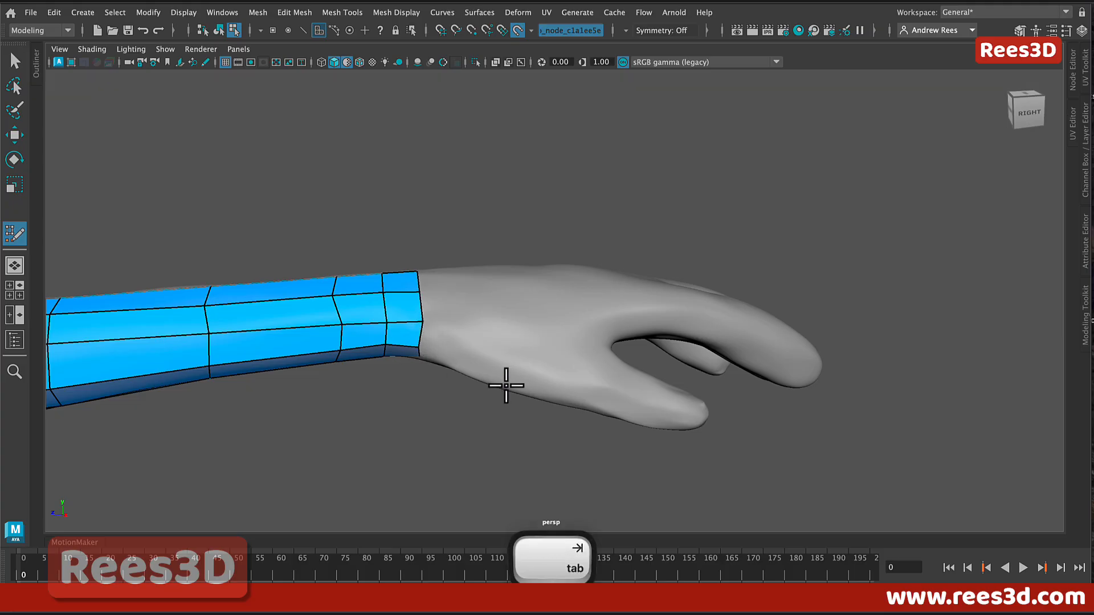
left_click_drag(506, 386, 453, 371, "alt")
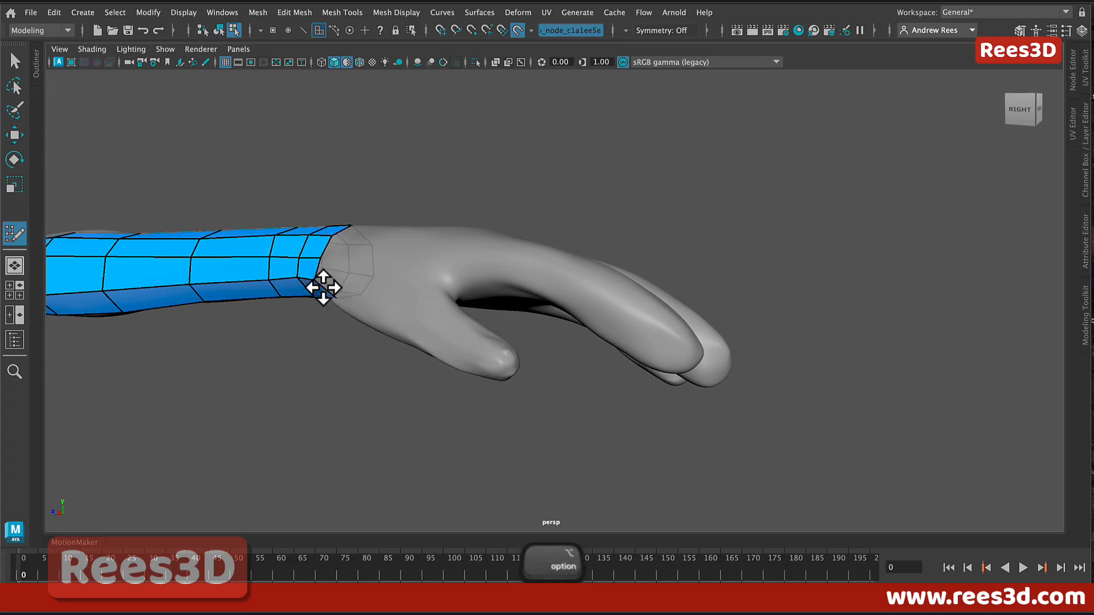
left_click_drag(322, 285, 471, 389, "alt")
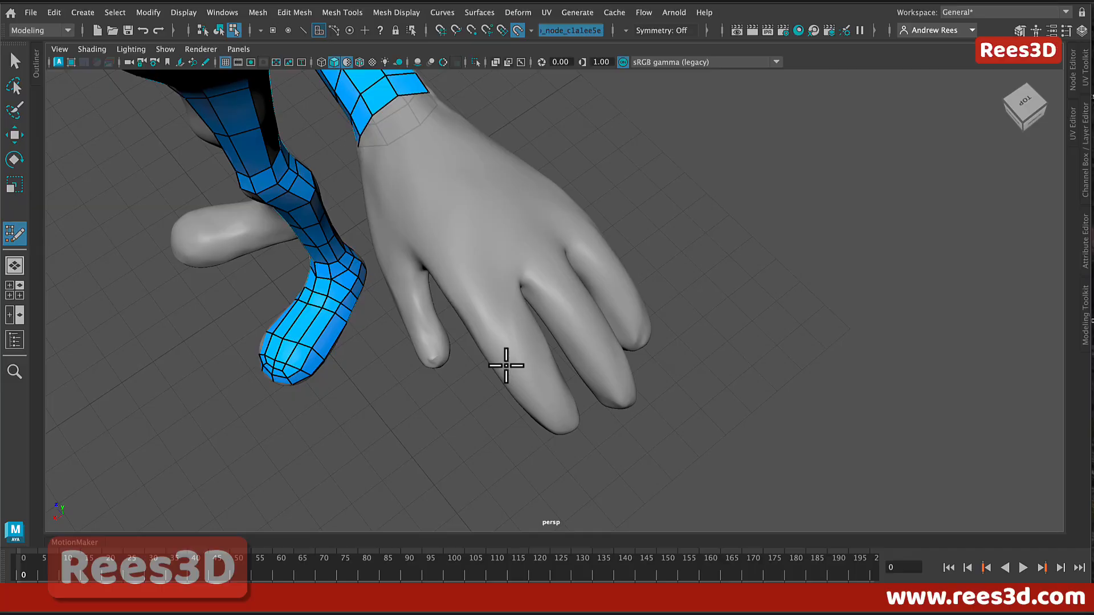
- Place four dots near the tip of the thumb and fill them with a quad
left_click_drag(503, 371, 531, 354, "alt")
left_click_drag(483, 247, 508, 255, "alt")
right_click_drag(509, 255, 600, 295, "alt")
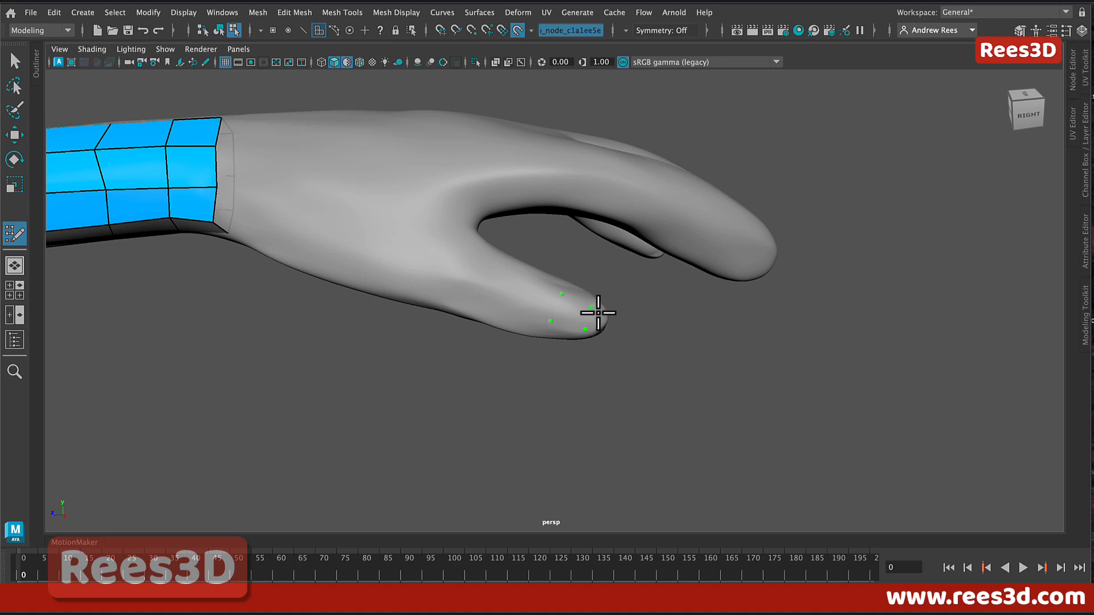
key("alt")
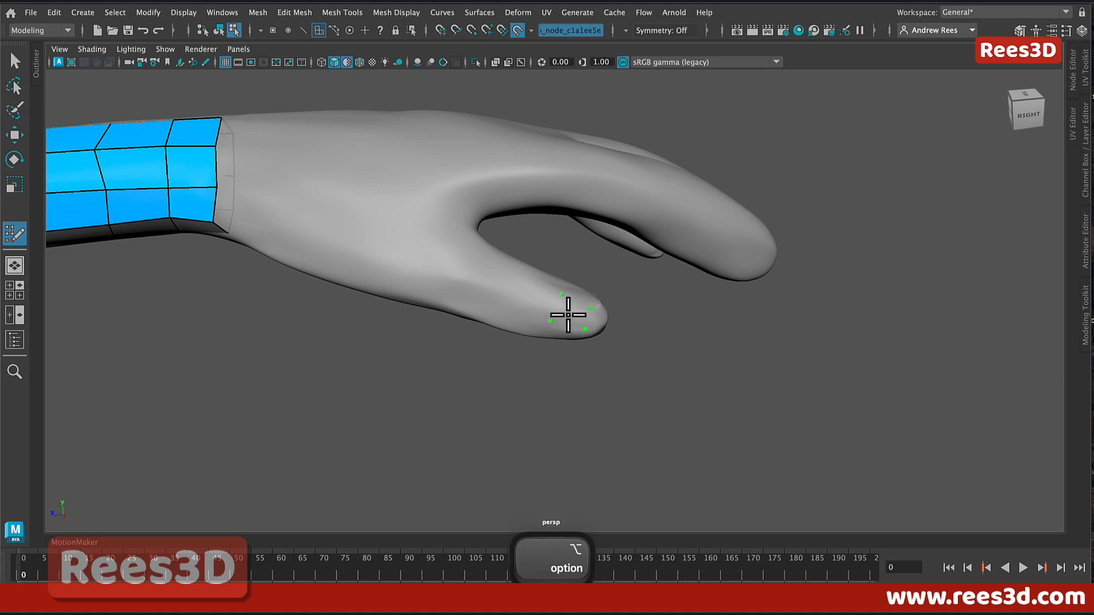
left_click(573, 314, "shift")
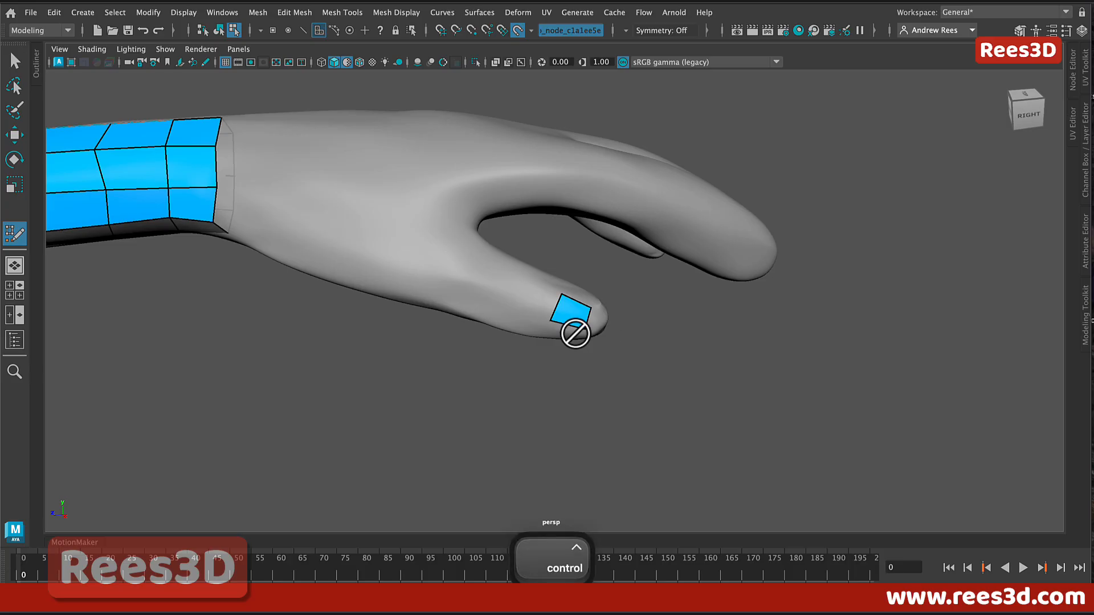
- Extend the thumb quad into a strip by extruding one edge back toward the hand and the opposite edge toward the thumb tip
left_click_drag(613, 354, 574, 331, "alt")
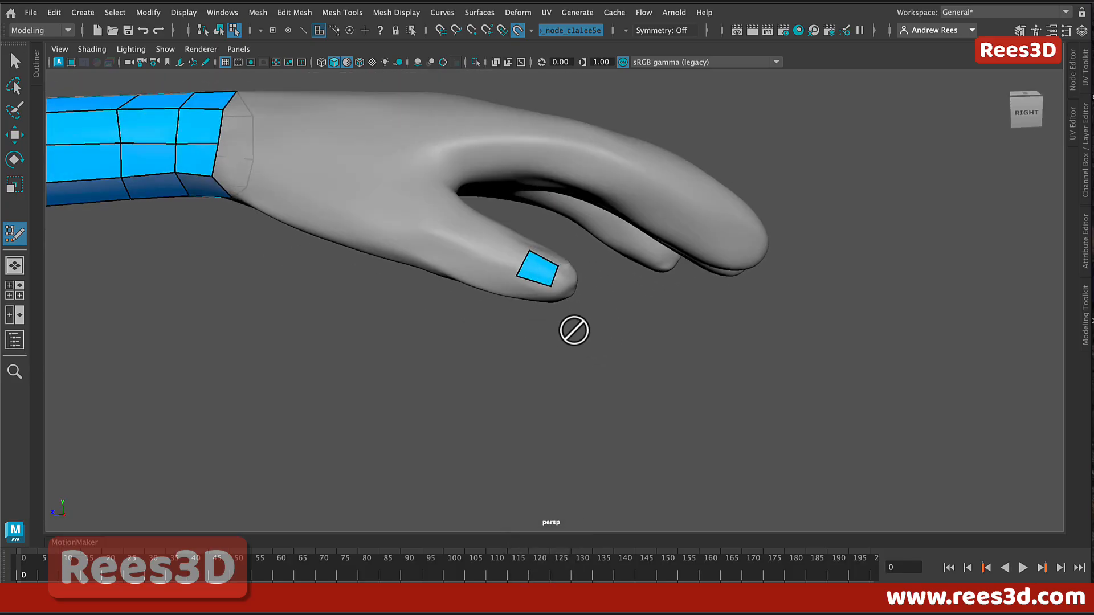
right_click_drag(574, 330, 685, 317, "alt")
middle_click_drag(635, 239, 625, 300, "alt")
right_click_drag(625, 301, 692, 295, "alt")
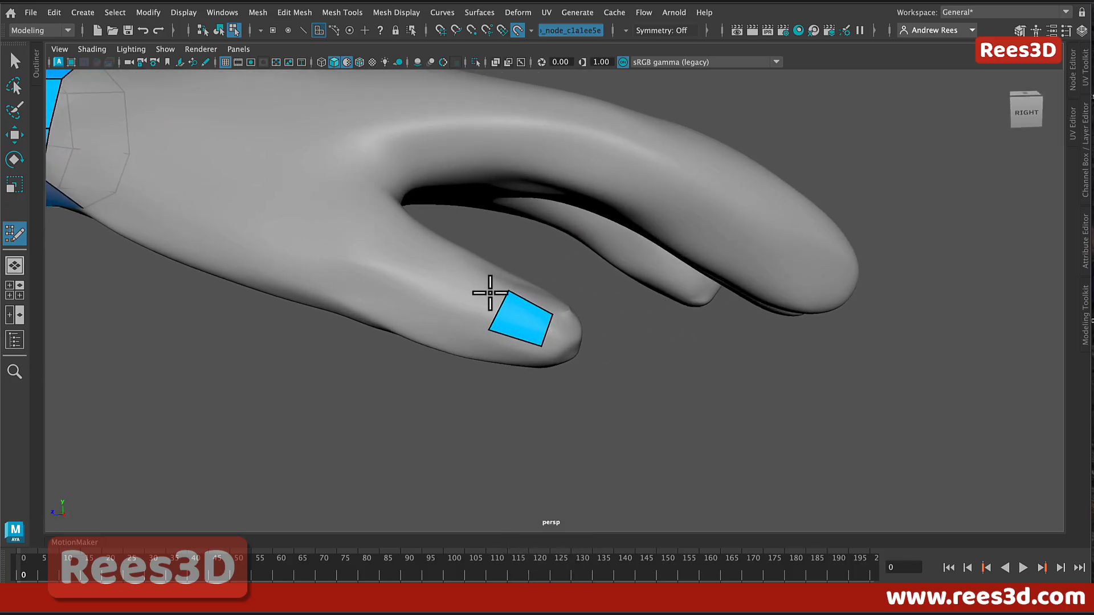
key("Tab")
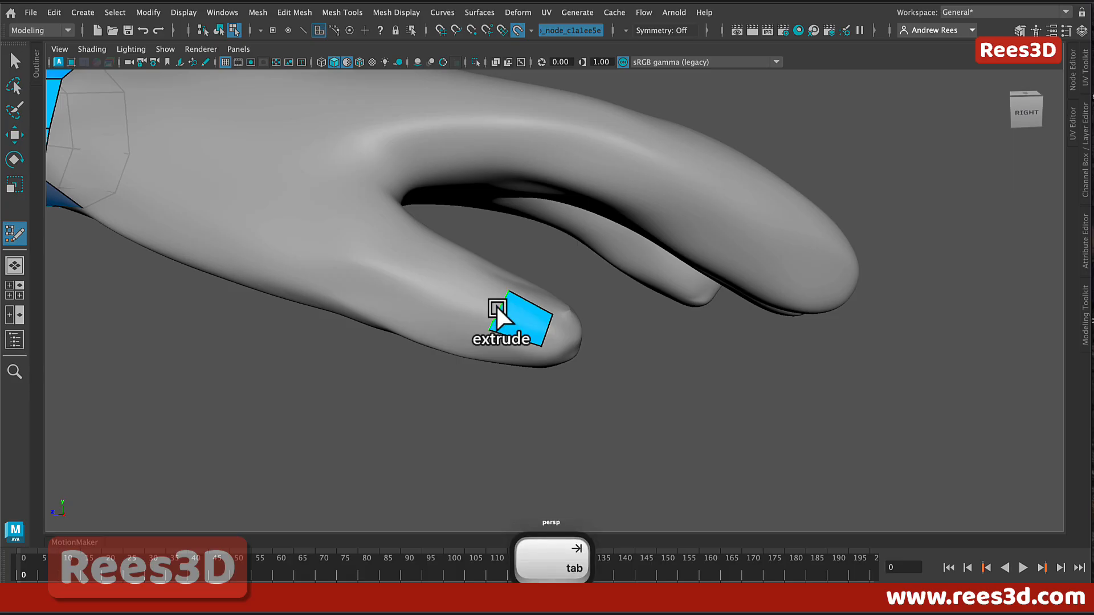
left_click_drag(496, 306, 468, 293)
key("Tab")
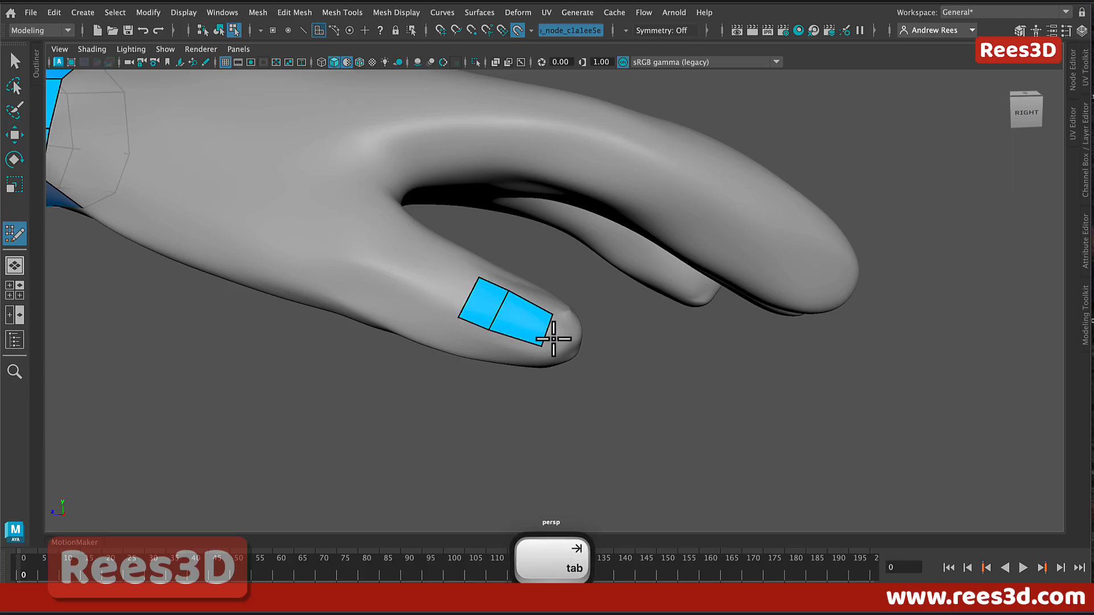
mouse_move(547, 333)
left_mouse_down()
mouse_move(573, 342)
mouse_move(549, 349)
mouse_move(552, 330)
left_mouse_up()
- Extrude the strip's lower and upper border edges to add a row of quads on each side of the thumb
left_click_drag(591, 268, 369, 390, "alt")
key("ctrl+e")
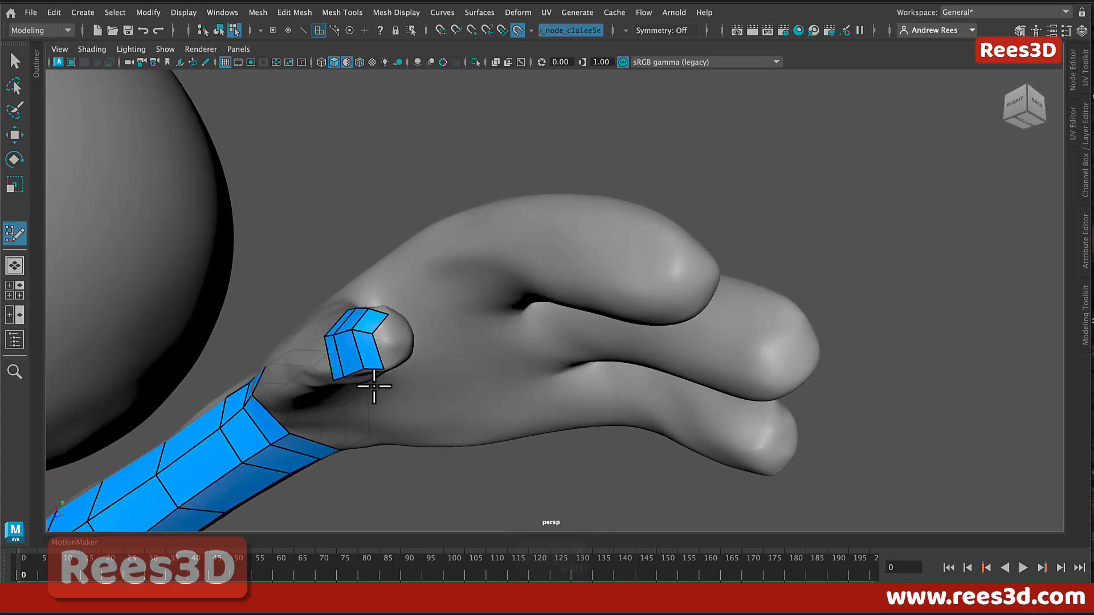
left_click_drag(374, 386, 456, 371, "alt")
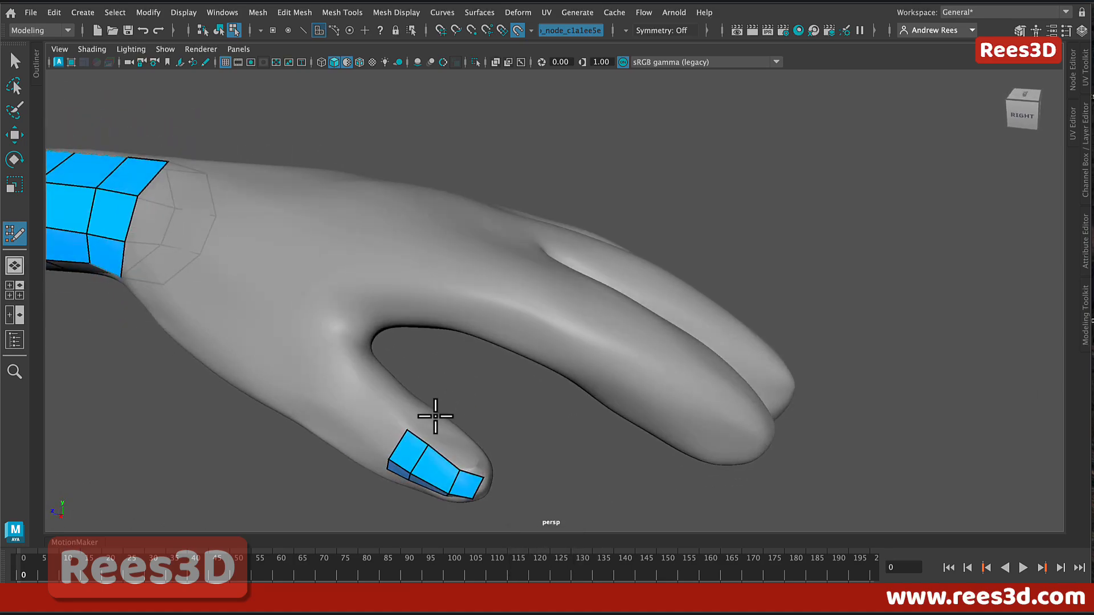
key("Tab")
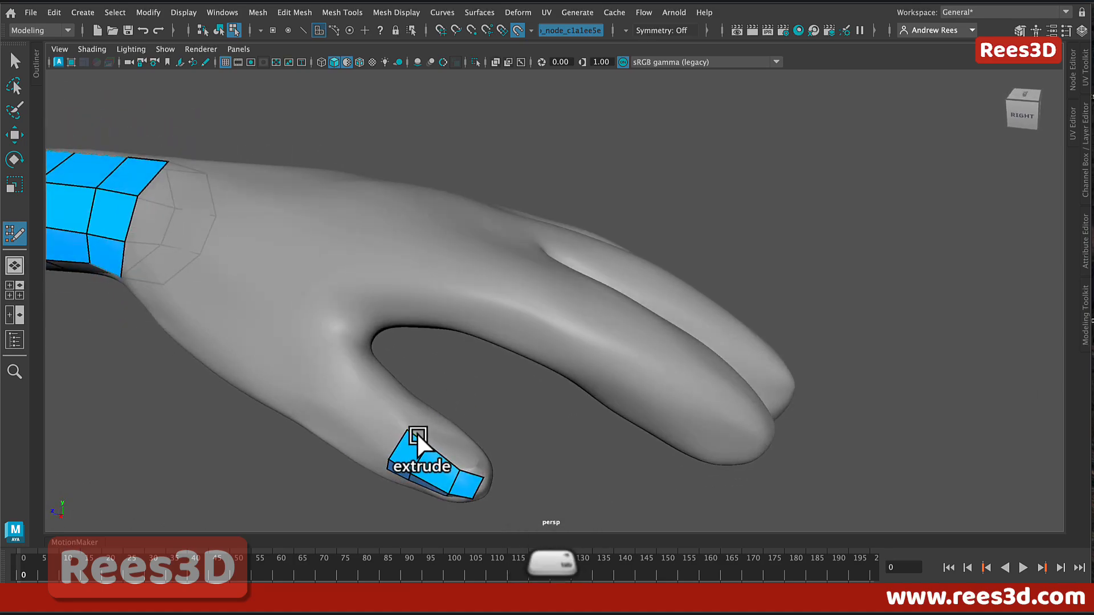
middle_click_drag(417, 435, 438, 415)
left_click_drag(445, 436, 416, 415, "alt")
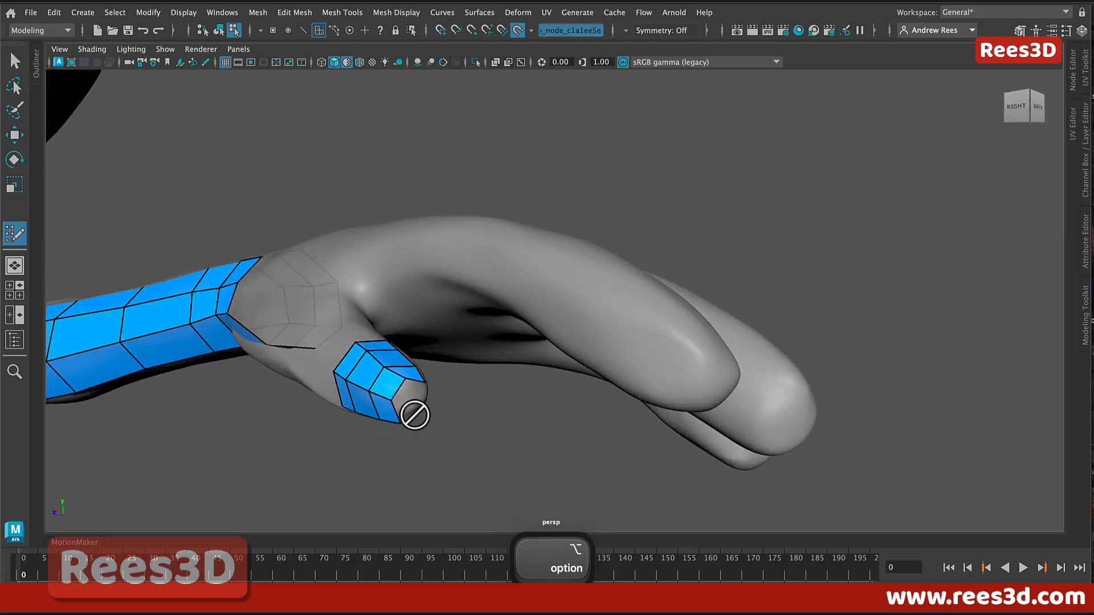
- Extrude the upper row's border edges over the top of the thumb toward the index finger side
left_click_drag(420, 376, 383, 391, "alt")
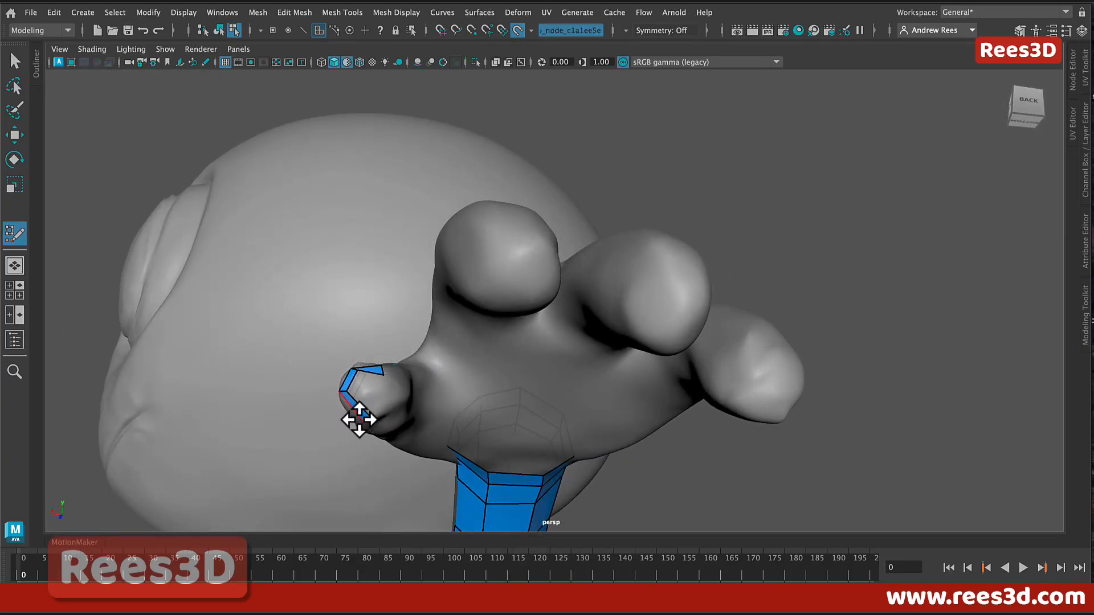
left_click_drag(409, 391, 450, 452, "alt")
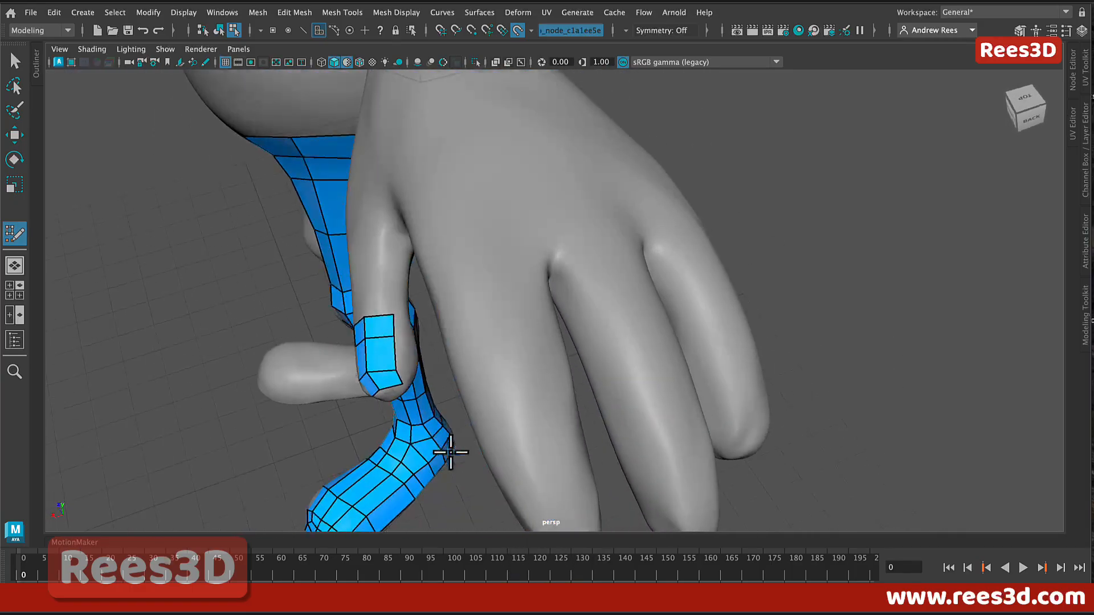
key("Tab")
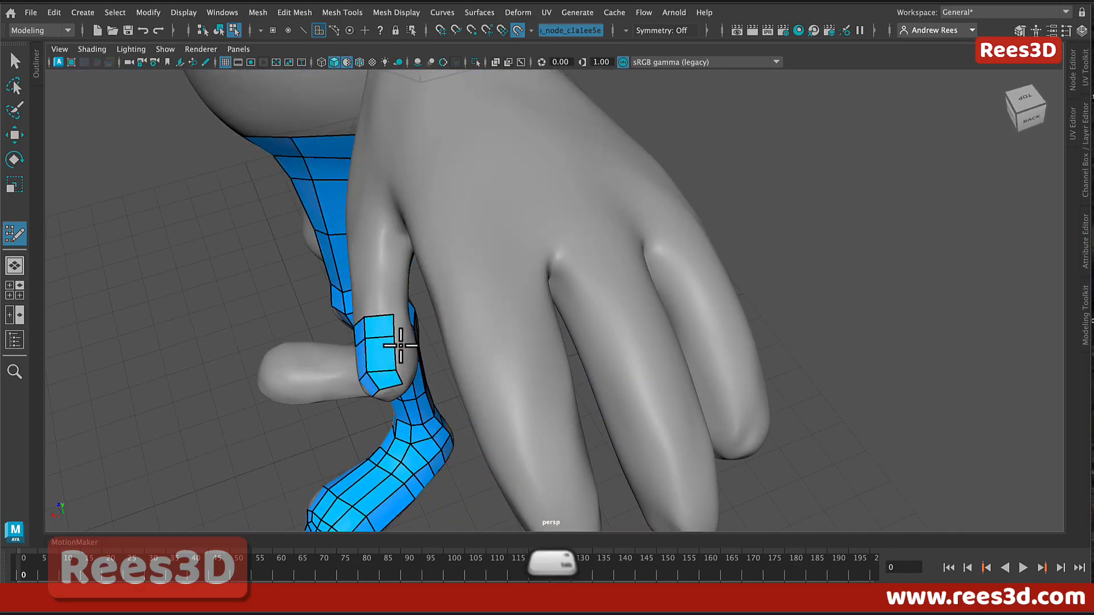
middle_click_drag(402, 350, 412, 351)
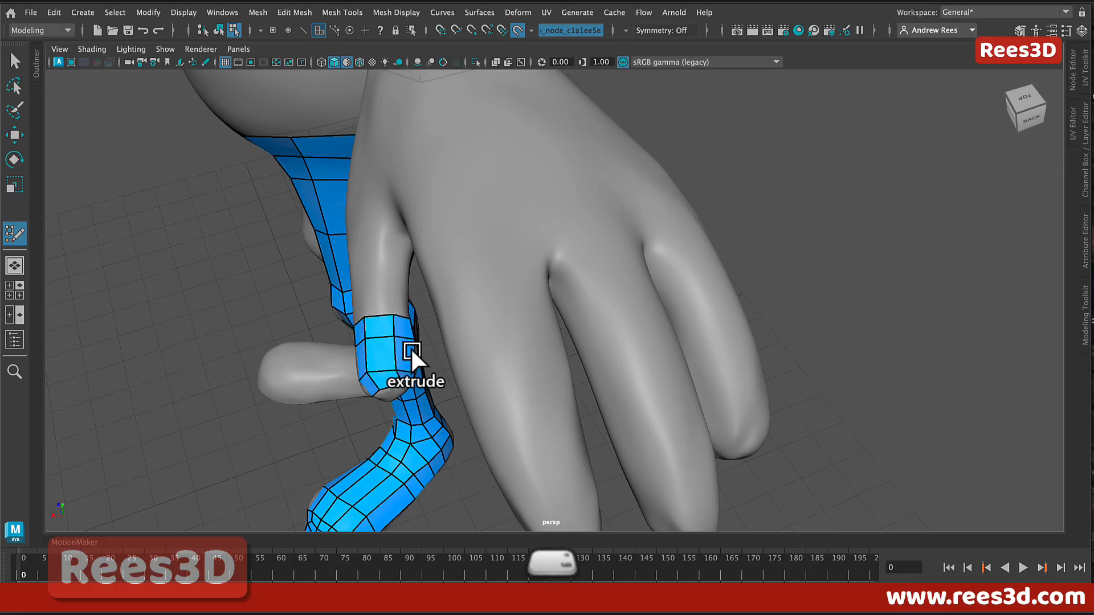
mouse_move(434, 405)
left_mouse_down("alt")
mouse_move(445, 361)
mouse_move(429, 358)
mouse_move(417, 415)
mouse_move(442, 433)
mouse_move(479, 432)
left_mouse_up("alt")
- Extrude the lower row's border edges around the underside of the thumb, keeping the new quads on the sculpt
key("Caps_Lock")
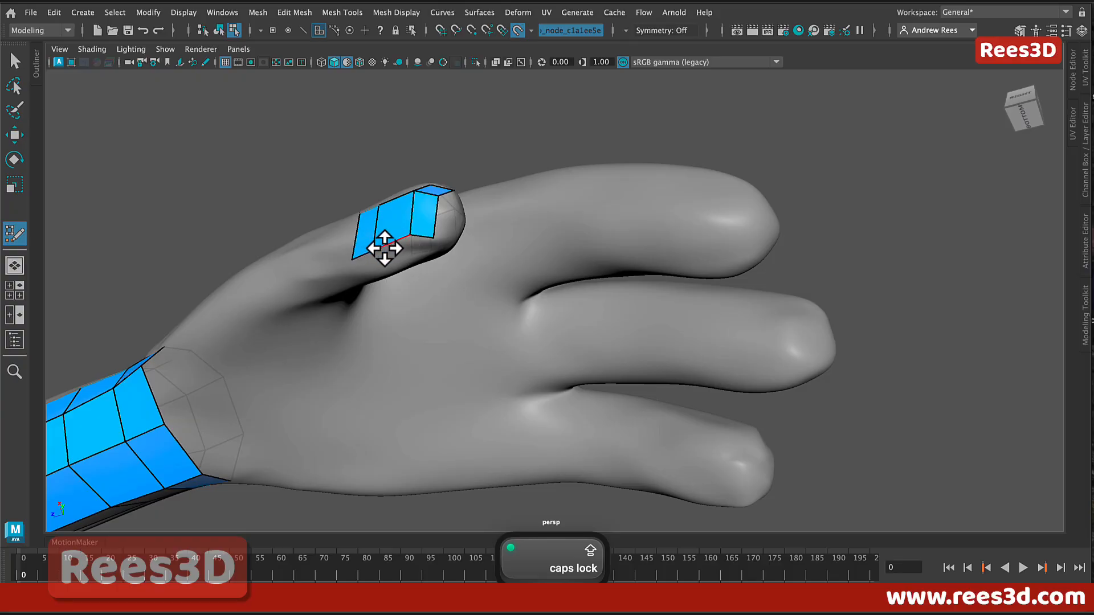
key("Tab")
mouse_move(388, 242)
left_mouse_down()
mouse_move(454, 289)
mouse_move(378, 313)
mouse_move(392, 309)
mouse_move(450, 422)
mouse_move(549, 398)
mouse_move(498, 367)
left_mouse_up()
key("Tab")
- Fill the gap between the two open rows on the thumb's inner side with quads and straighten the border by moving its corner vertex
key("Tab")
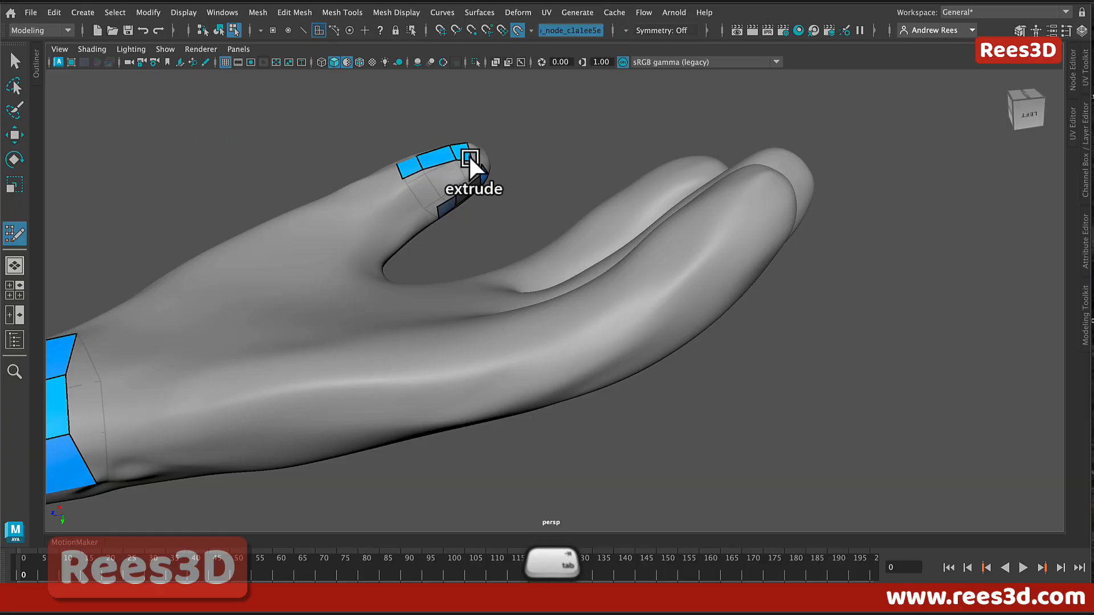
key("shift")
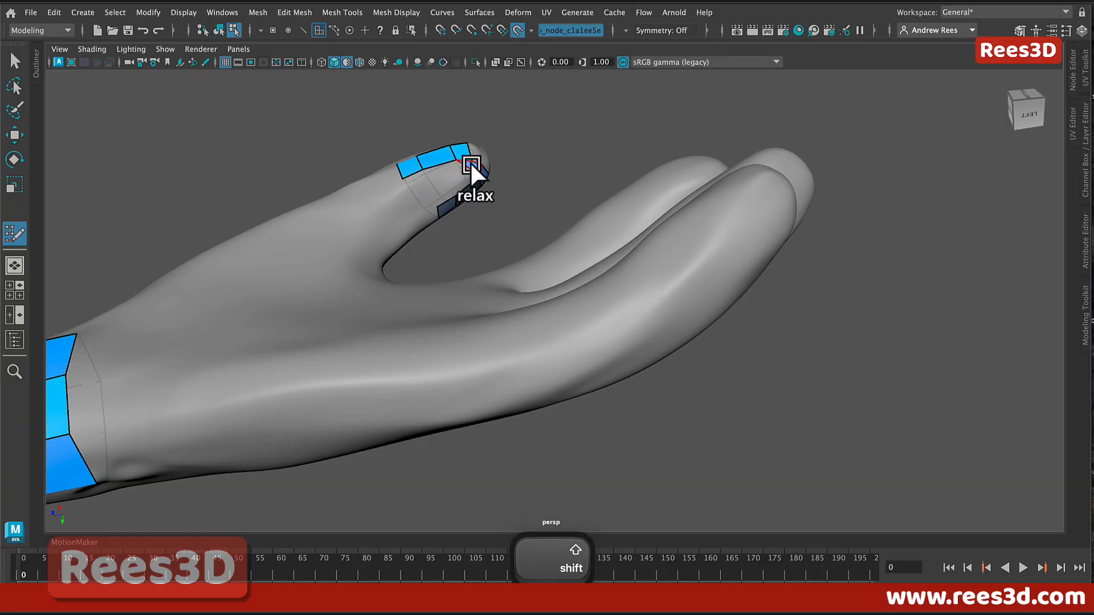
left_click(455, 177, "shift")
left_click(430, 188, "shift")
right_click_drag(471, 188, 535, 163, "alt")
middle_click_drag(506, 172, 542, 231, "alt")
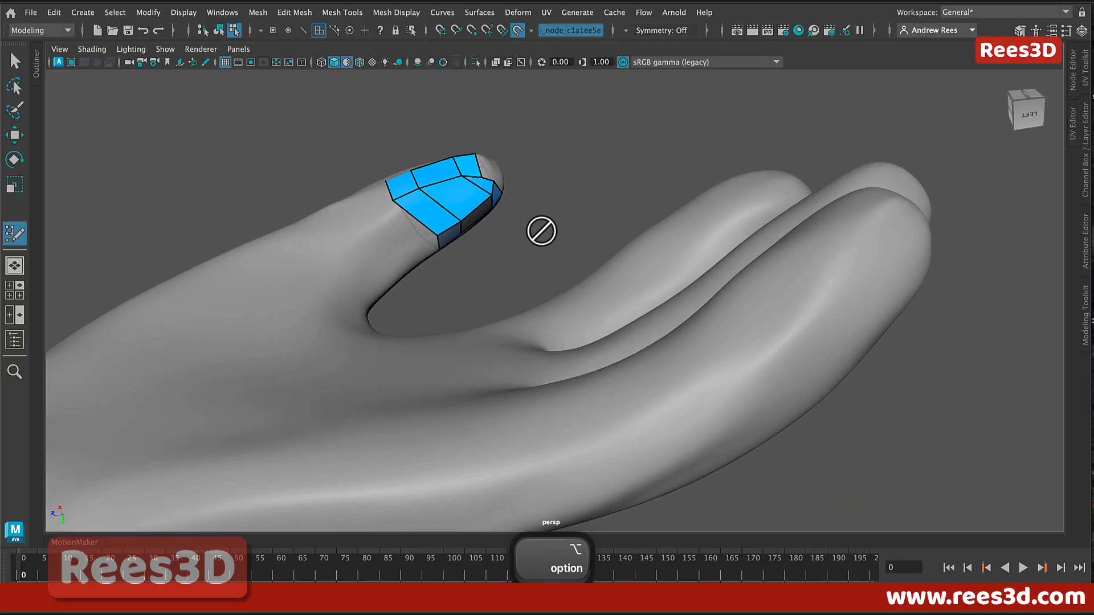
right_click_drag(541, 231, 676, 291, "alt")
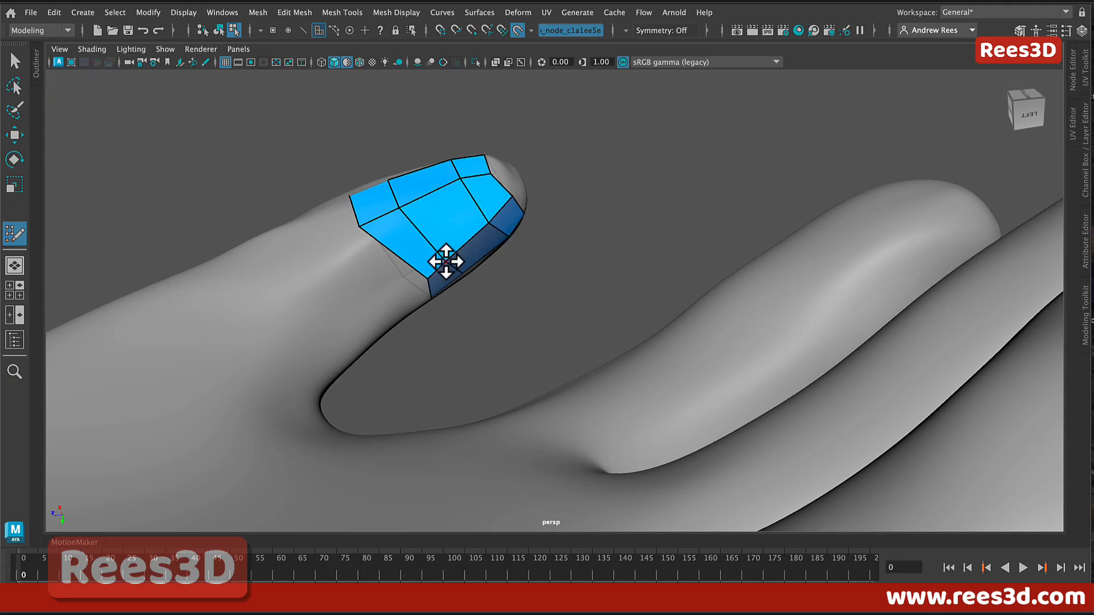
left_click_drag(428, 279, 406, 292)
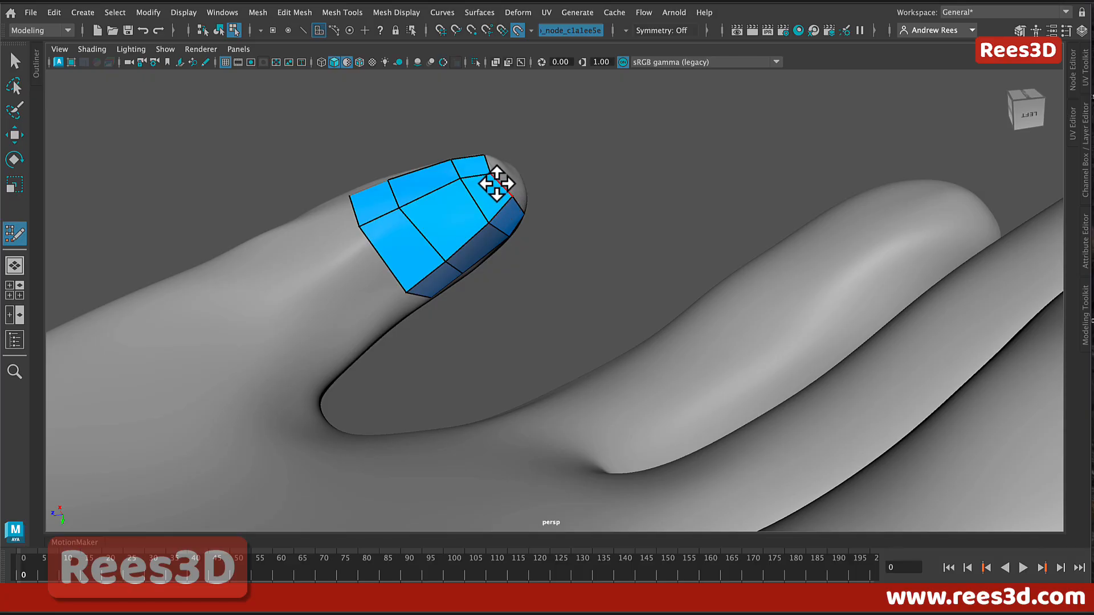
- Cap the open tip of the thumb by filling it with quads
left_click_drag(525, 234, 443, 228, "alt")
left_click_drag(416, 231, 342, 218, "alt")
key("shift")
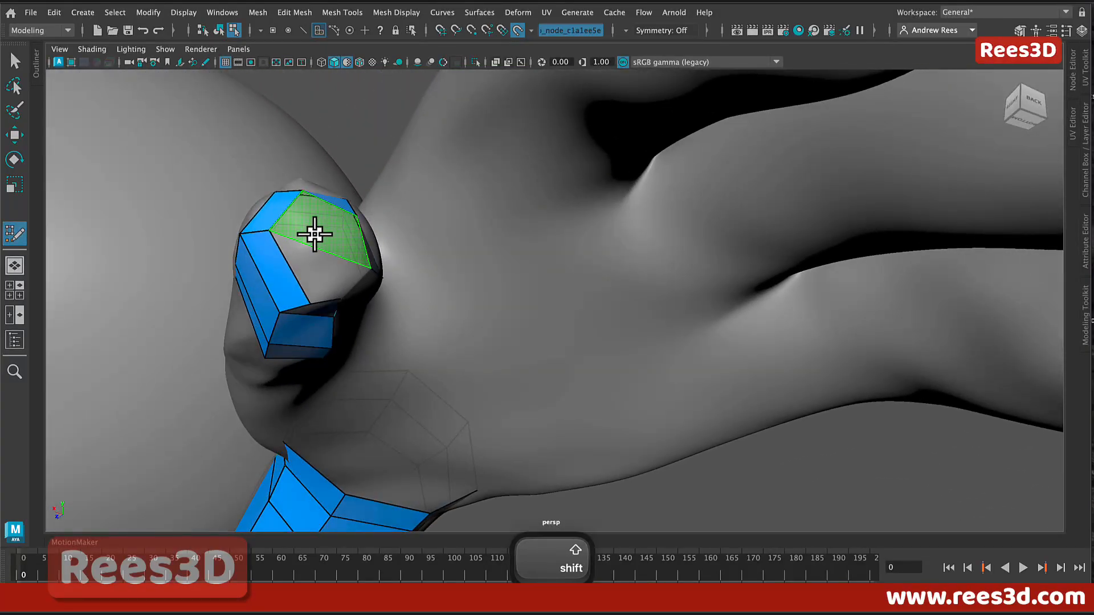
key("shift")
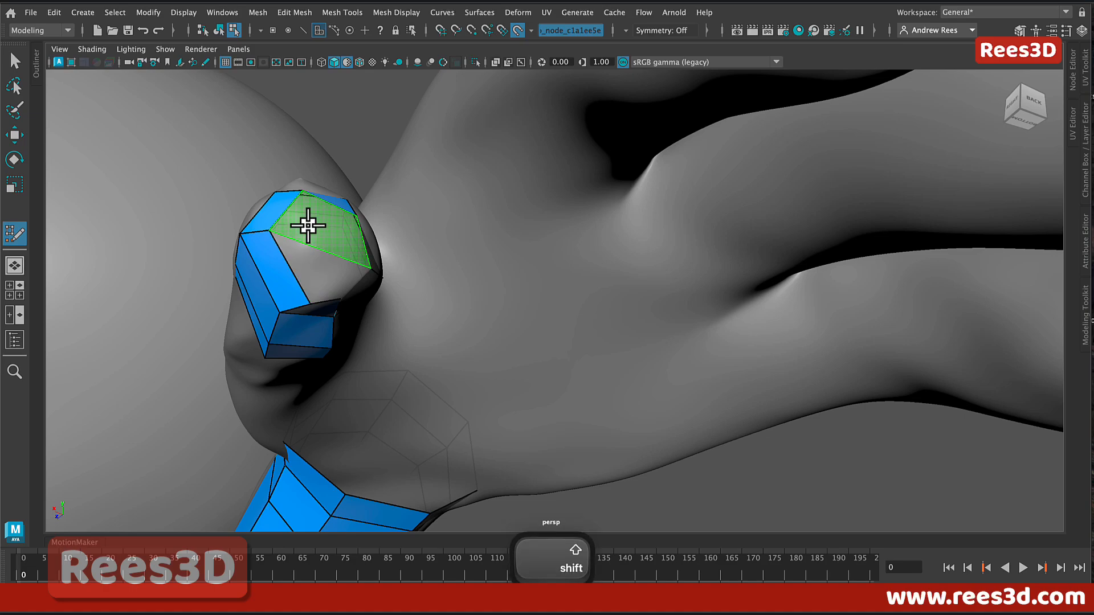
left_click(302, 235, "shift")
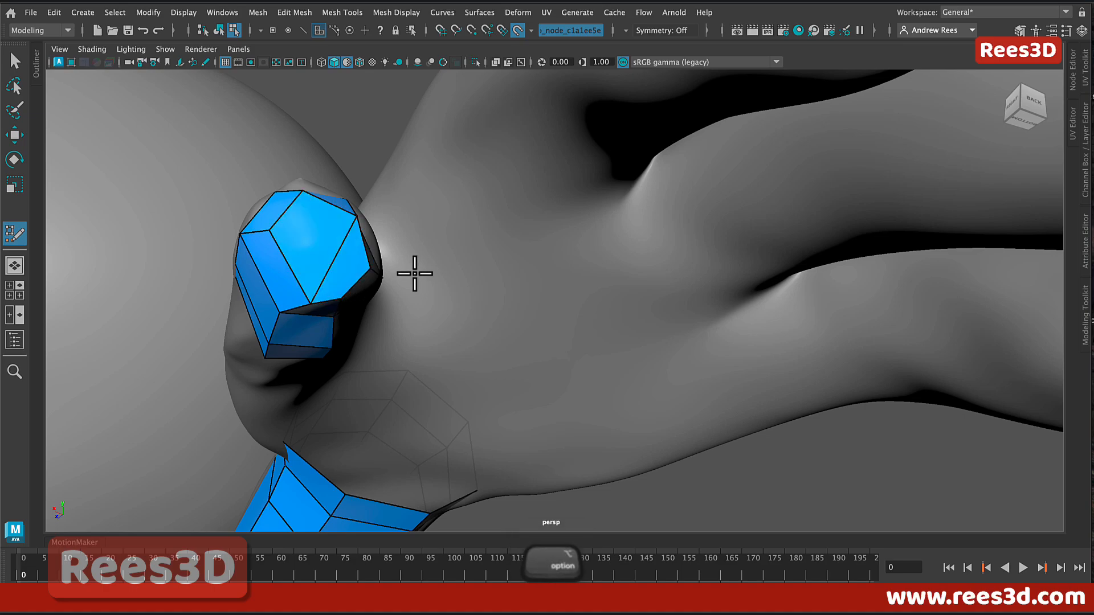
- Reposition the vertices on the thumb's outer side, open border and tip to even out the quads and follow the sculpt
left_click_drag(415, 274, 502, 220, "alt")
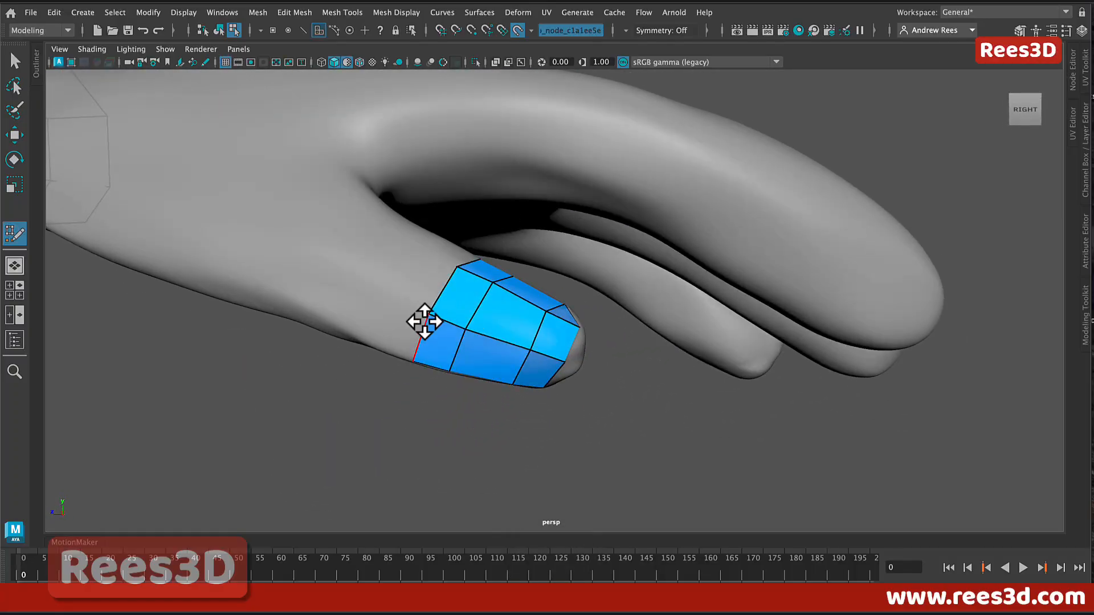
left_click_drag(466, 331, 460, 347)
left_click_drag(531, 351, 533, 364)
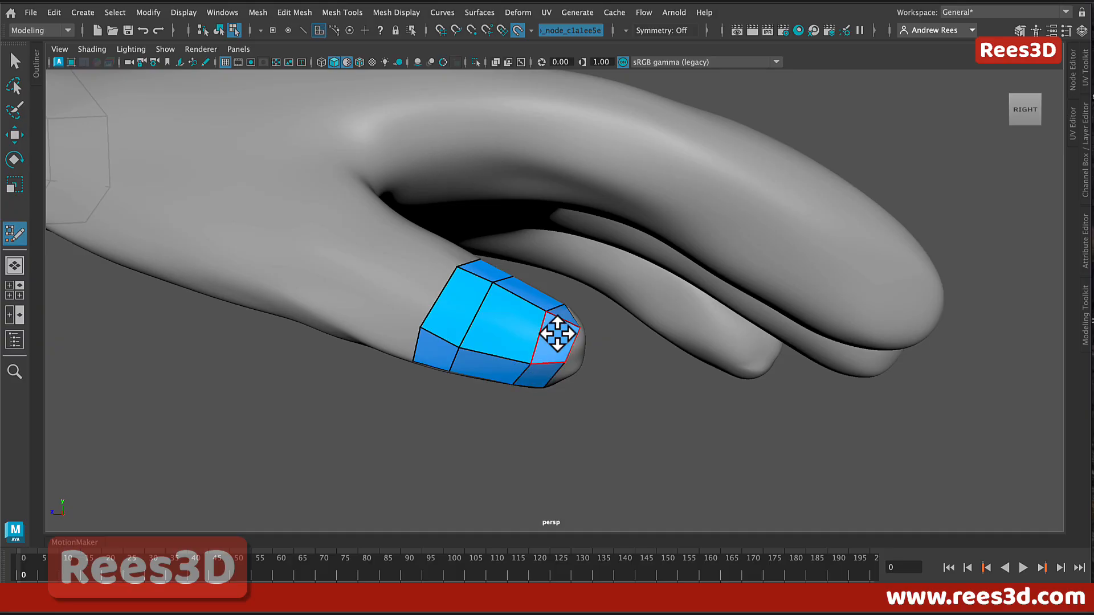
left_click_drag(544, 313, 529, 365)
key("super+z")
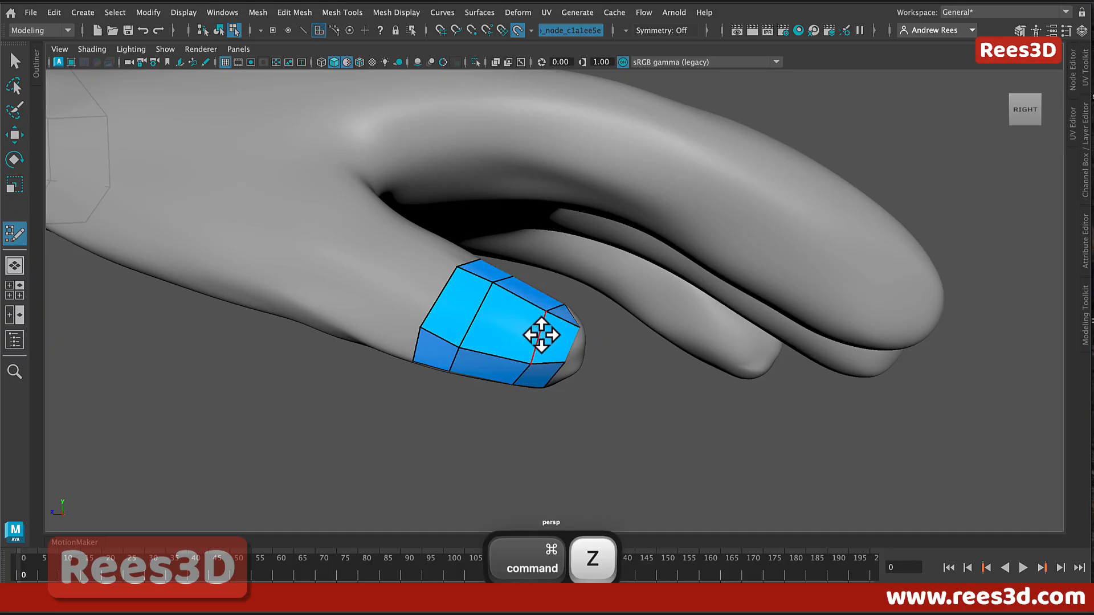
left_click_drag(529, 370, 531, 373)
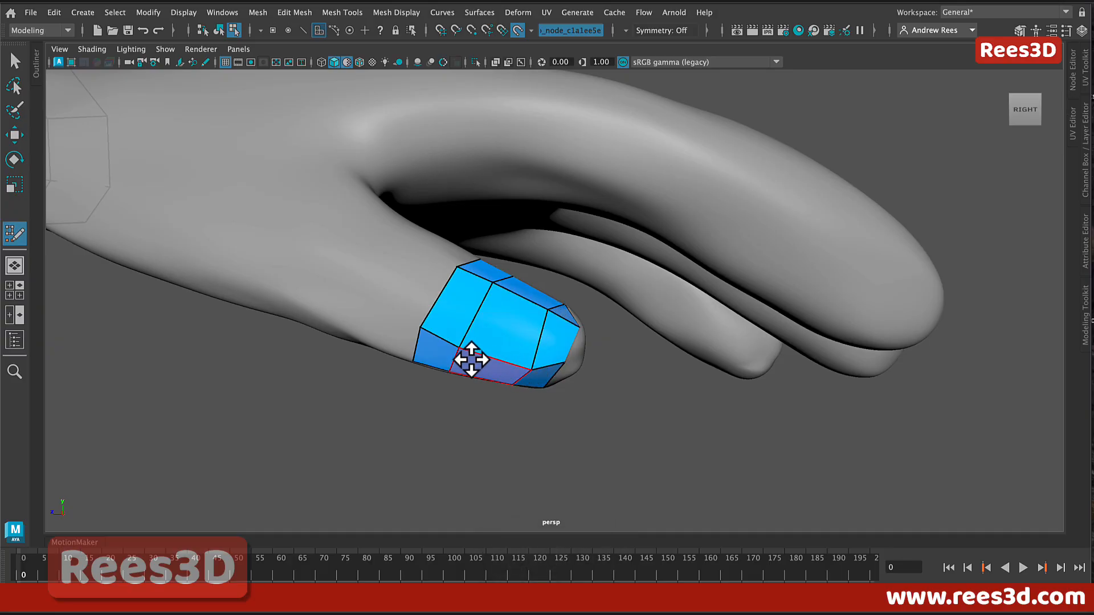
left_click_drag(459, 348, 407, 336)
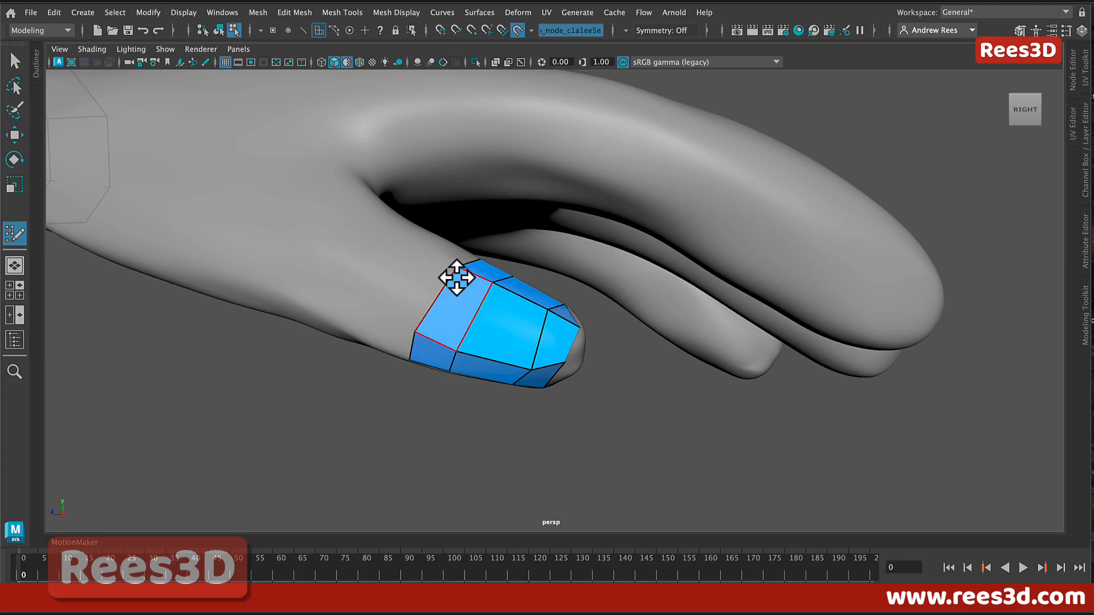
left_click_drag(456, 276, 449, 276)
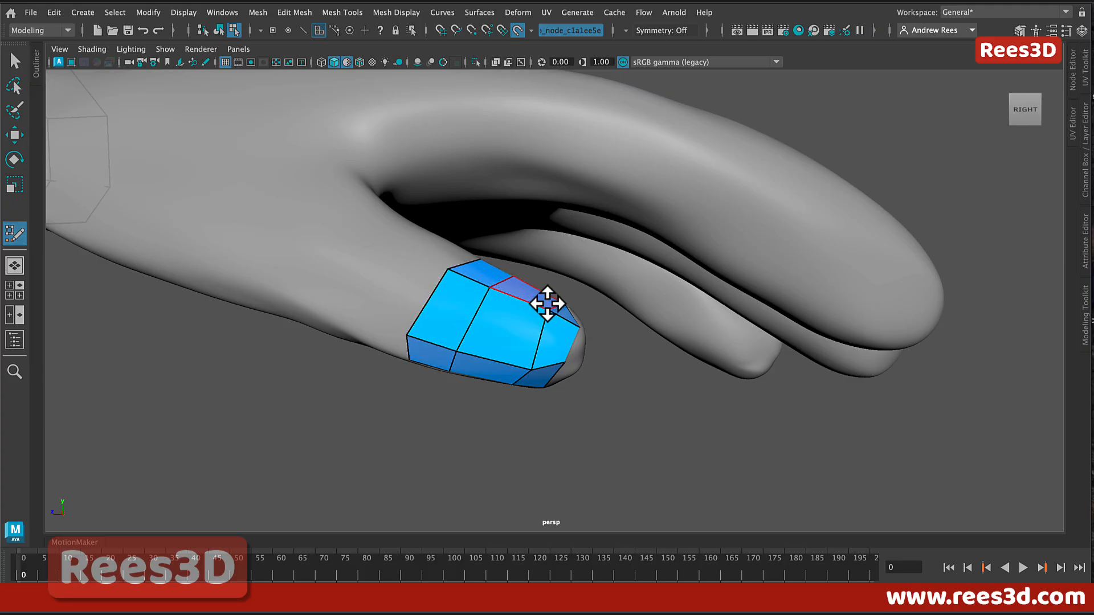
left_click_drag(547, 303, 550, 314)
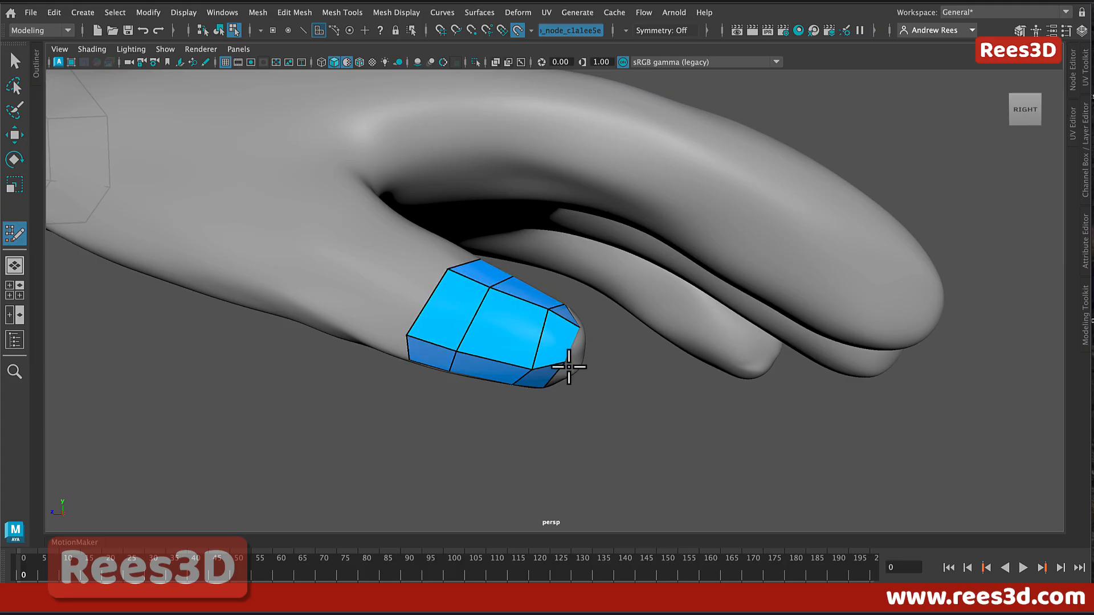
key("super+z")
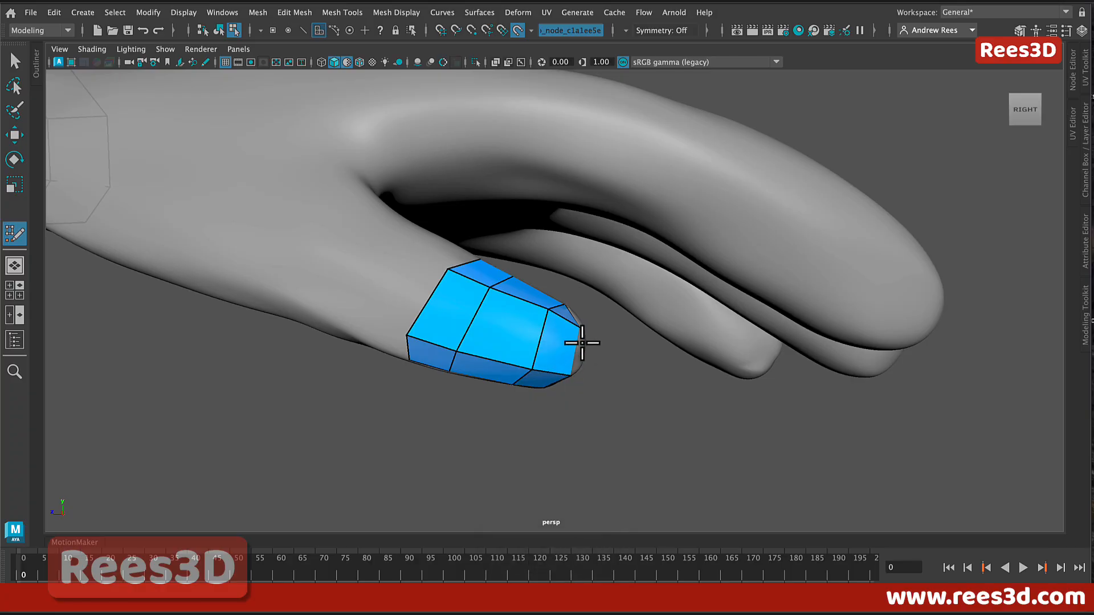
- Extrude the thumb's open border loop along the thumb to its base, where it meets the hand
left_click_drag(666, 402, 566, 277, "alt")
left_click_drag(533, 201, 488, 245, "alt")
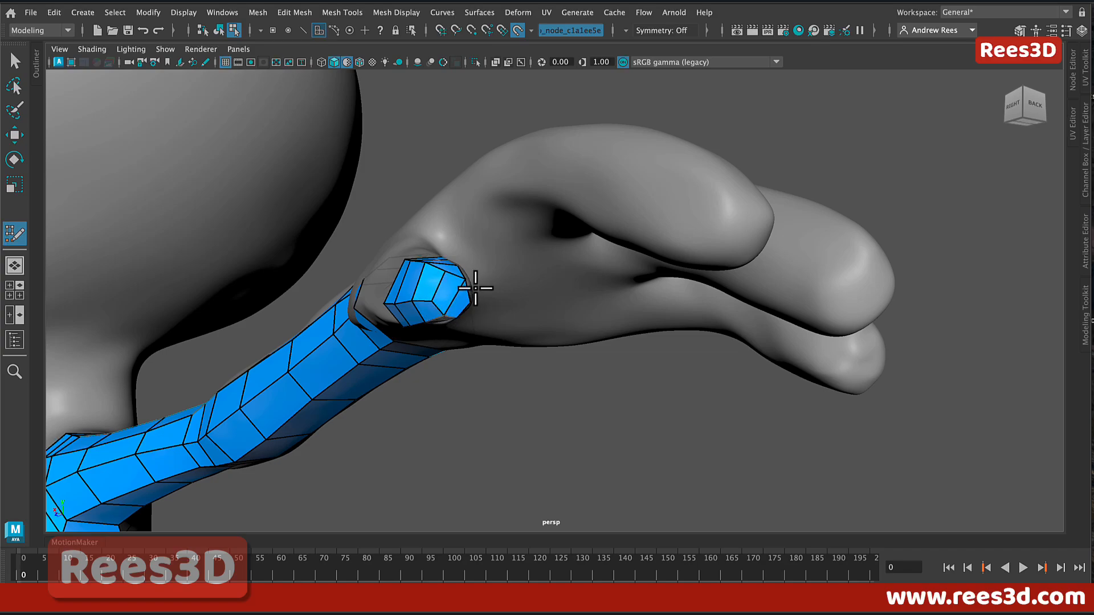
left_click_drag(462, 279, 464, 322, "alt")
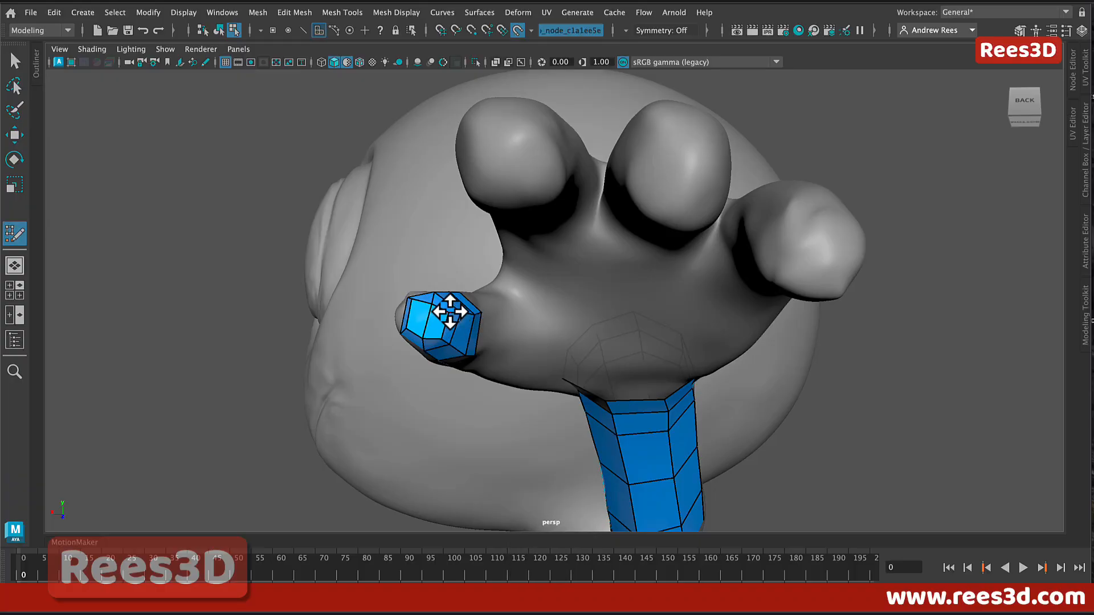
left_click_drag(519, 344, 524, 293, "alt")
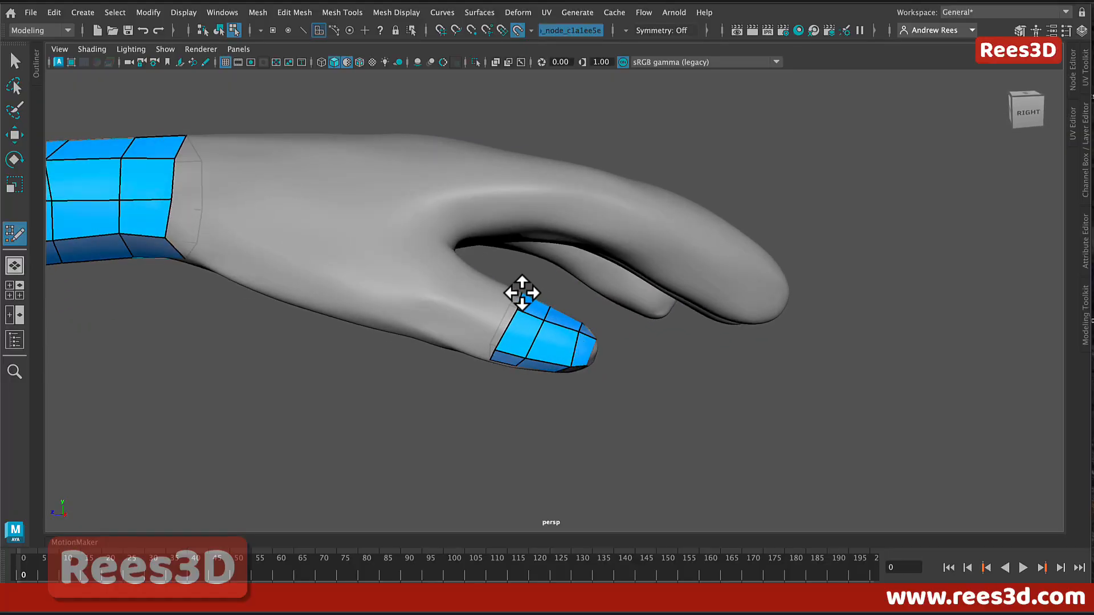
left_click_drag(515, 310, 535, 326, "alt")
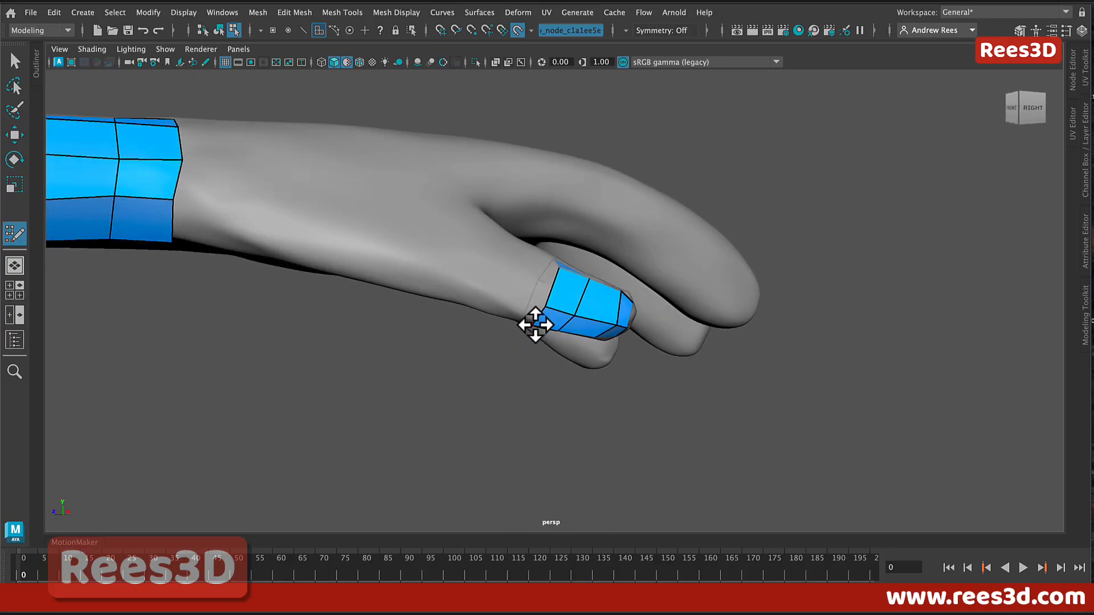
key("Tab")
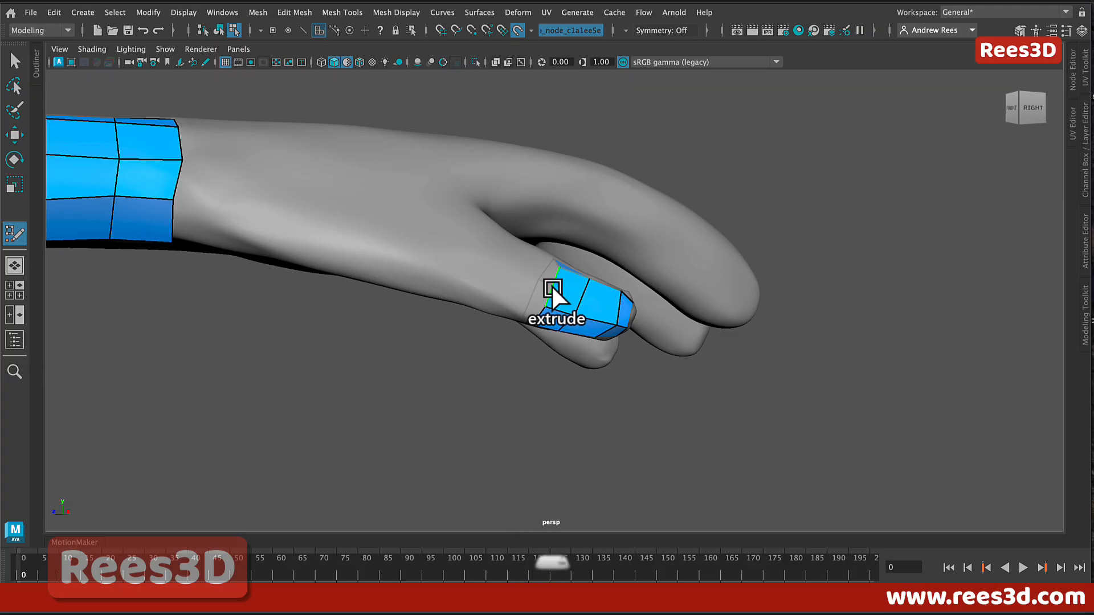
mouse_move(551, 287)
middle_mouse_down()
mouse_move(498, 273)
mouse_move(411, 197)
mouse_move(433, 260)
mouse_move(459, 254)
mouse_move(490, 273)
mouse_move(457, 251)
mouse_move(473, 262)
mouse_move(464, 257)
middle_mouse_up()
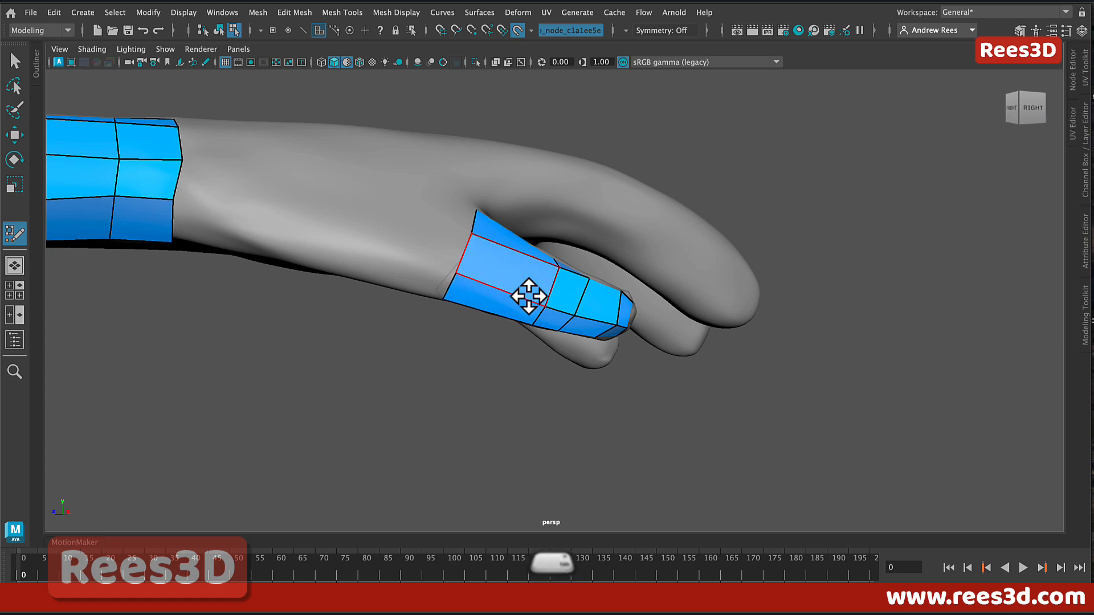
- Undo the last loop extrusion and extrude the thumb's open border again to its base, adding another row of quads onto the hand
left_click_drag(642, 366, 596, 359, "alt")
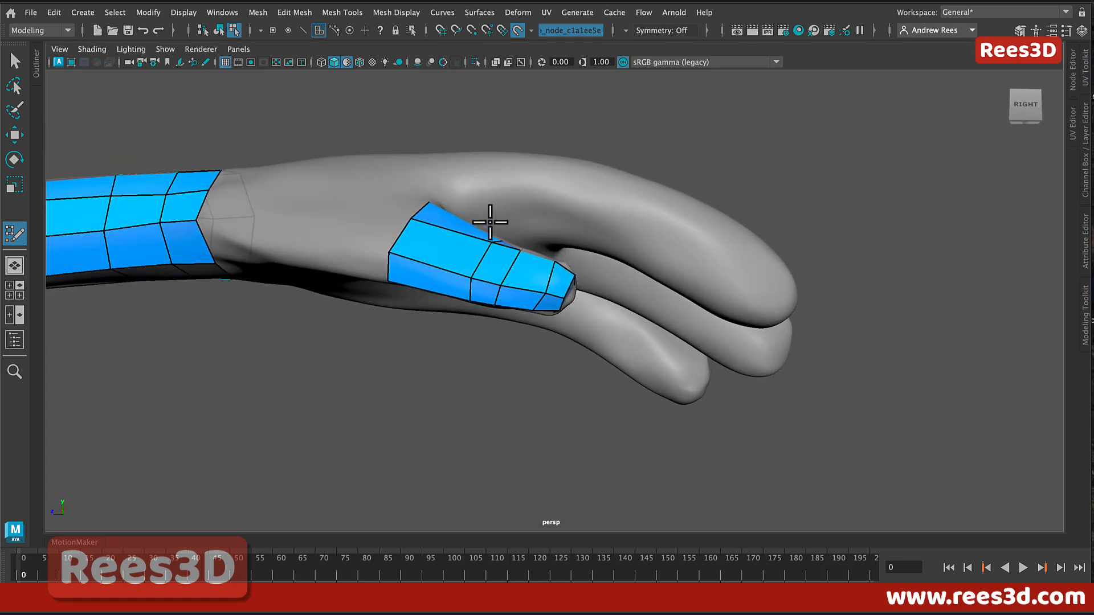
key("super+z")
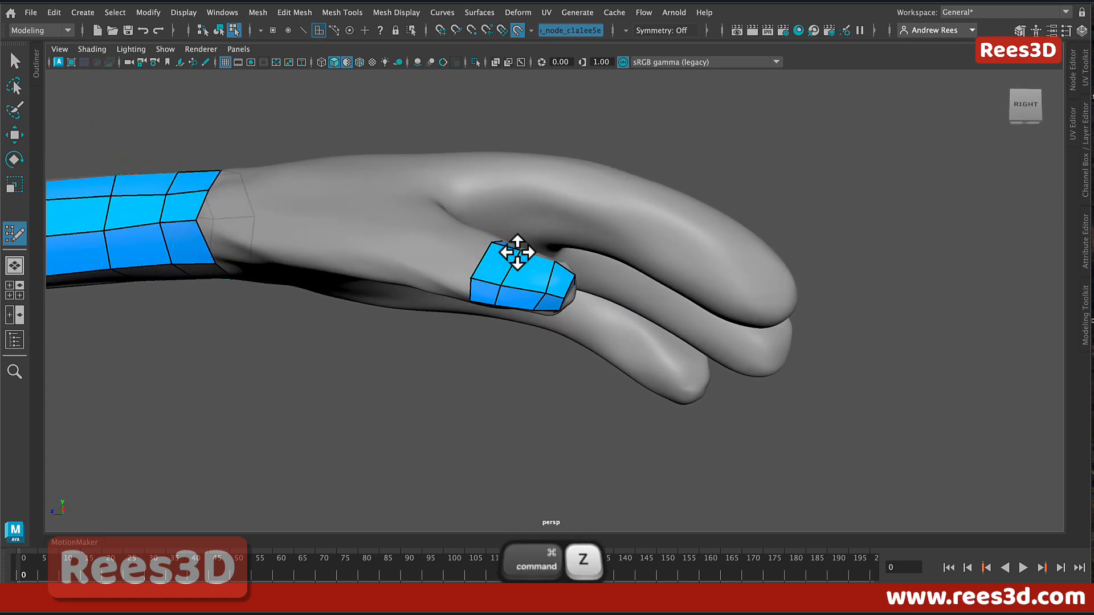
mouse_move(484, 266)
left_mouse_down()
mouse_move(388, 224)
mouse_move(520, 286)
mouse_move(528, 244)
mouse_move(552, 247)
mouse_move(549, 261)
mouse_move(505, 293)
mouse_move(525, 324)
mouse_move(530, 317)
mouse_move(515, 334)
mouse_move(528, 322)
left_mouse_up()
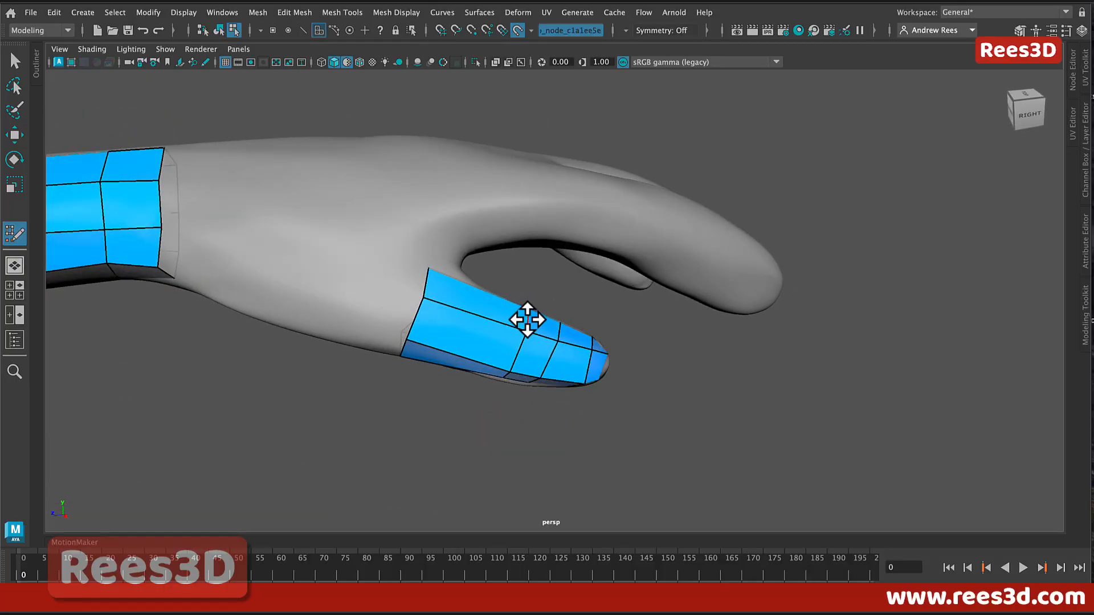
left_click_drag(522, 311, 457, 298)
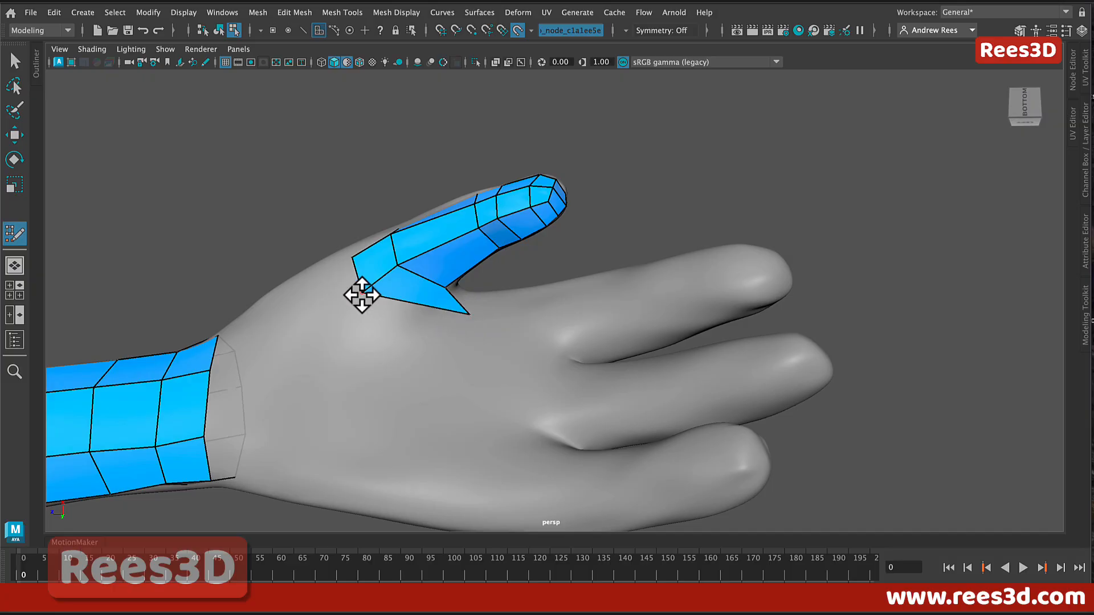
- Move the border vertices at the thumb's base towards the wrist, spreading the quads over the side of the hand and the palm
left_click_drag(366, 305, 410, 385, "alt")
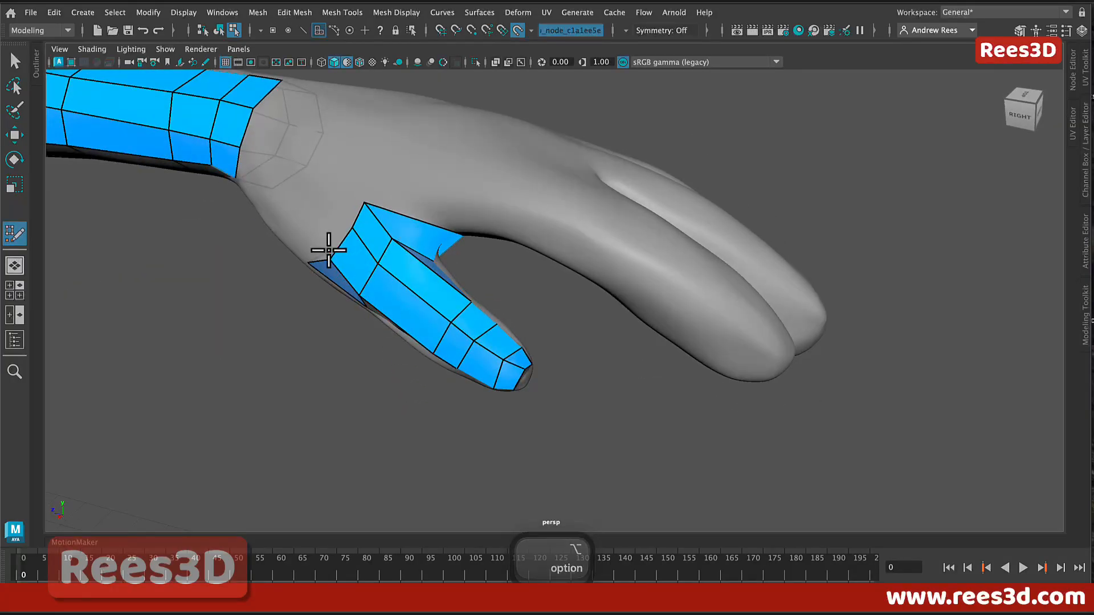
left_click_drag(330, 259, 288, 225)
left_click_drag(353, 227, 315, 204)
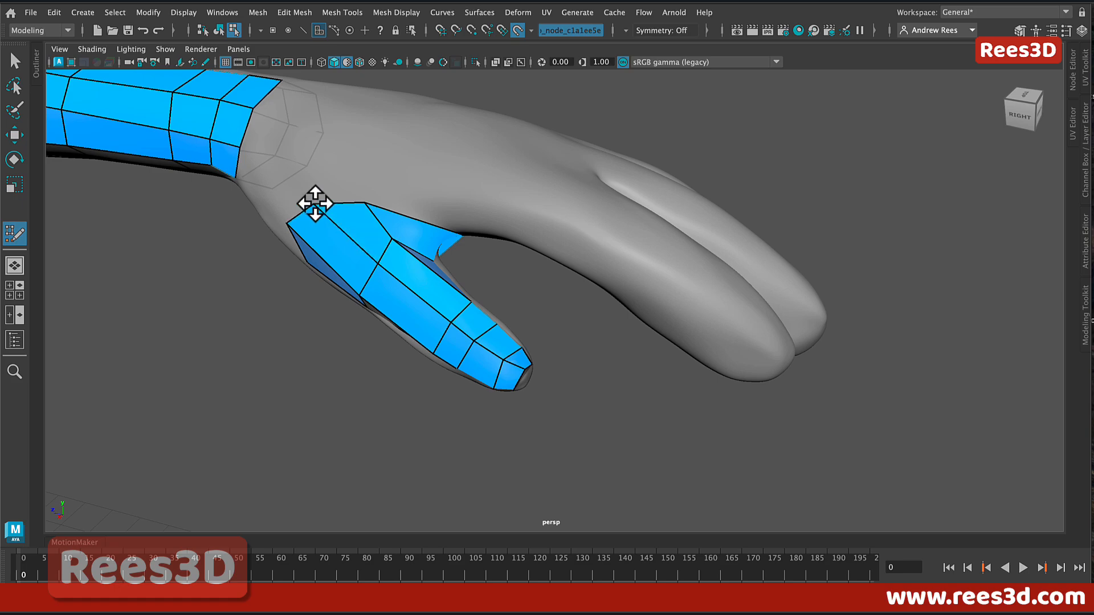
left_click_drag(446, 248, 525, 258, "alt")
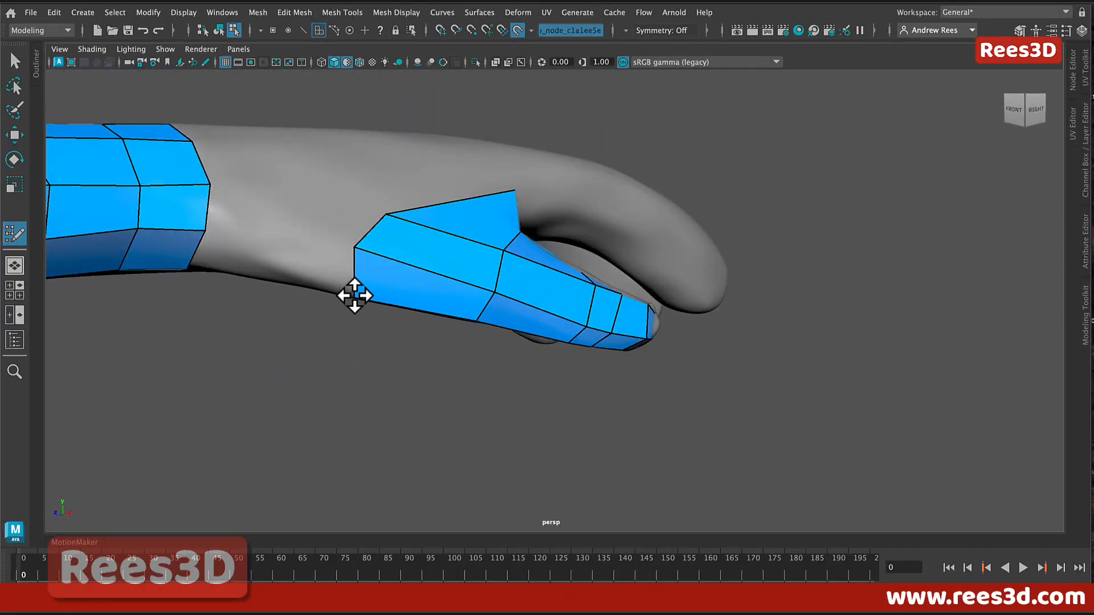
mouse_move(349, 249)
left_mouse_down("alt")
mouse_move(384, 264)
mouse_move(347, 238)
mouse_move(364, 297)
mouse_move(342, 269)
mouse_move(374, 207)
mouse_move(359, 254)
left_mouse_up("alt")
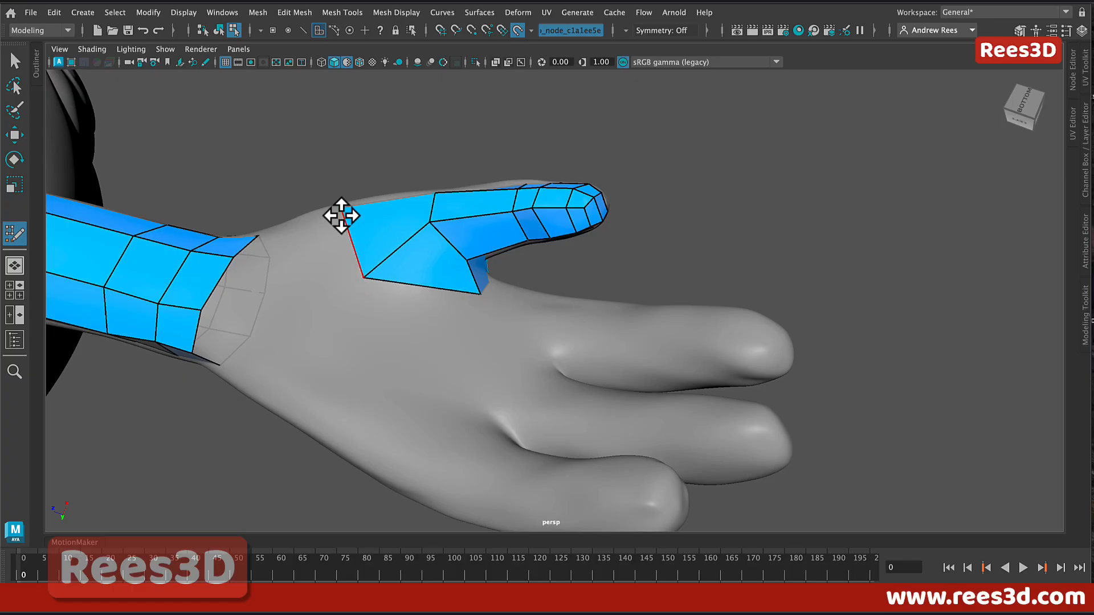
left_click_drag(323, 213, 403, 242, "alt")
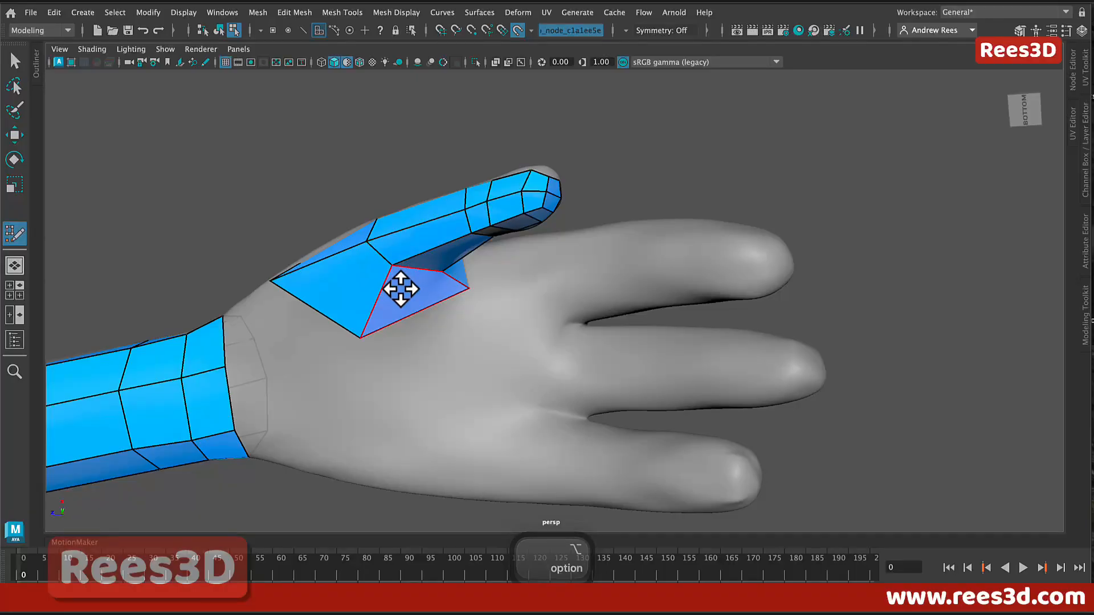
left_click_drag(399, 289, 527, 403, "alt")
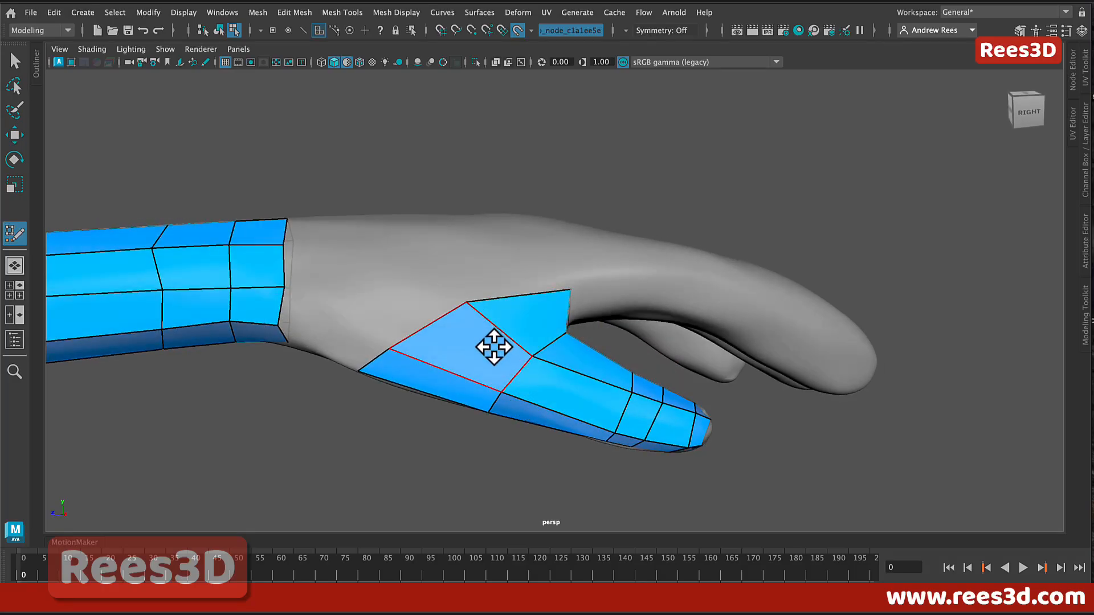
- Insert edge loops around the thumb between its base and middle, undoing the extra loop nearest the tip
key("ctrl")
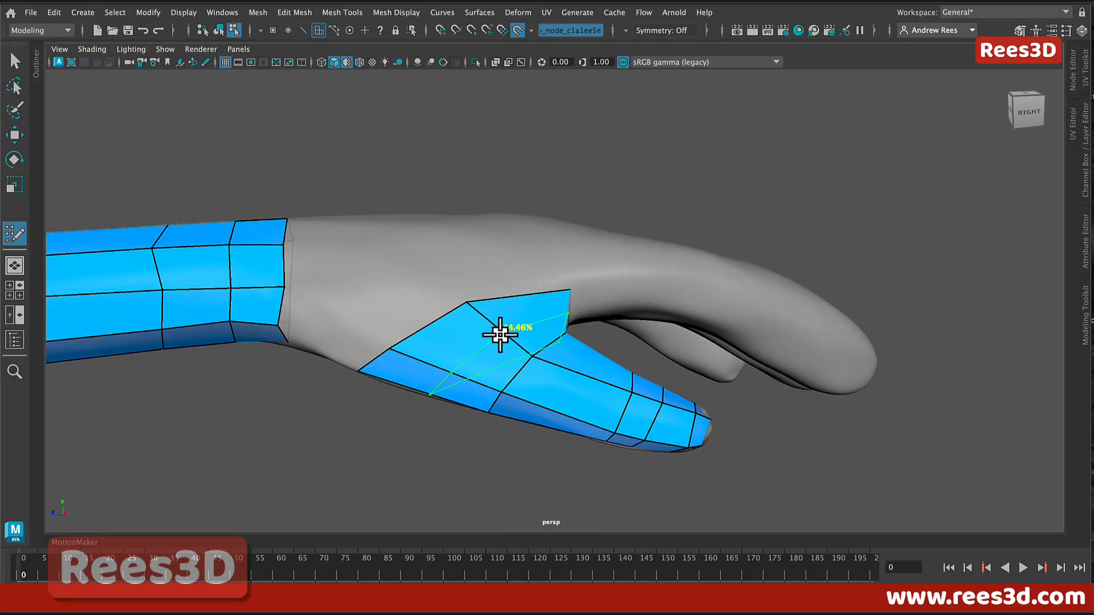
key("ctrl")
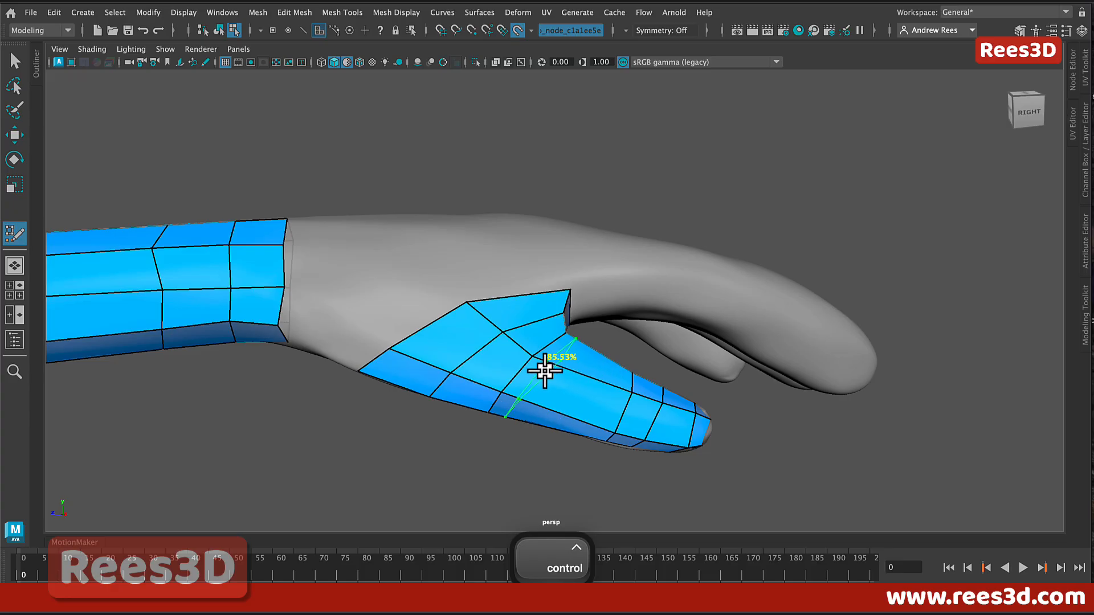
left_click_drag(617, 422, 597, 412, "alt")
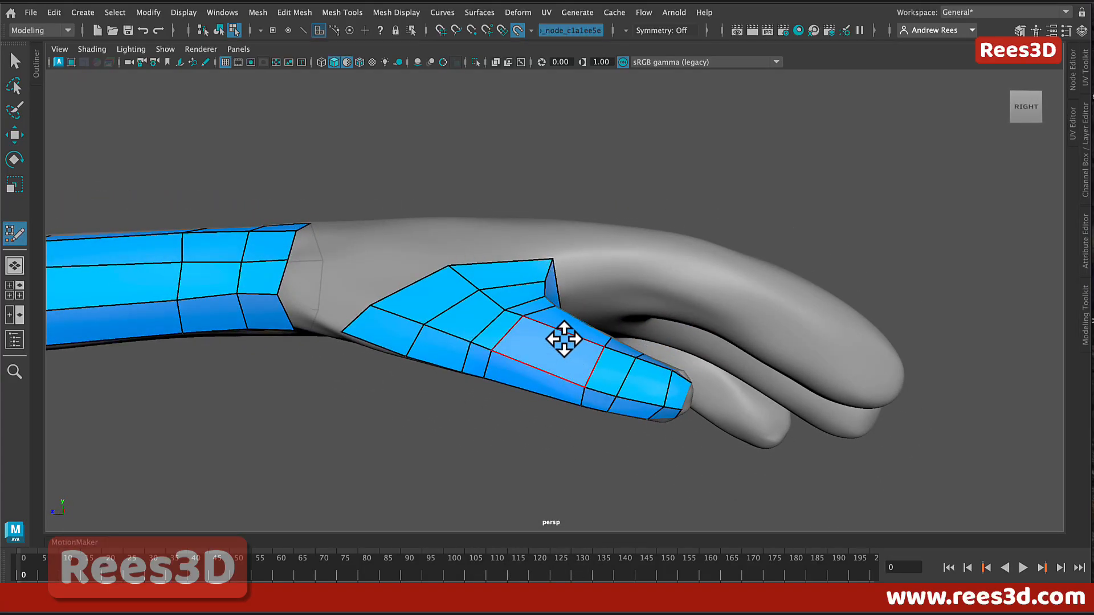
key("shift")
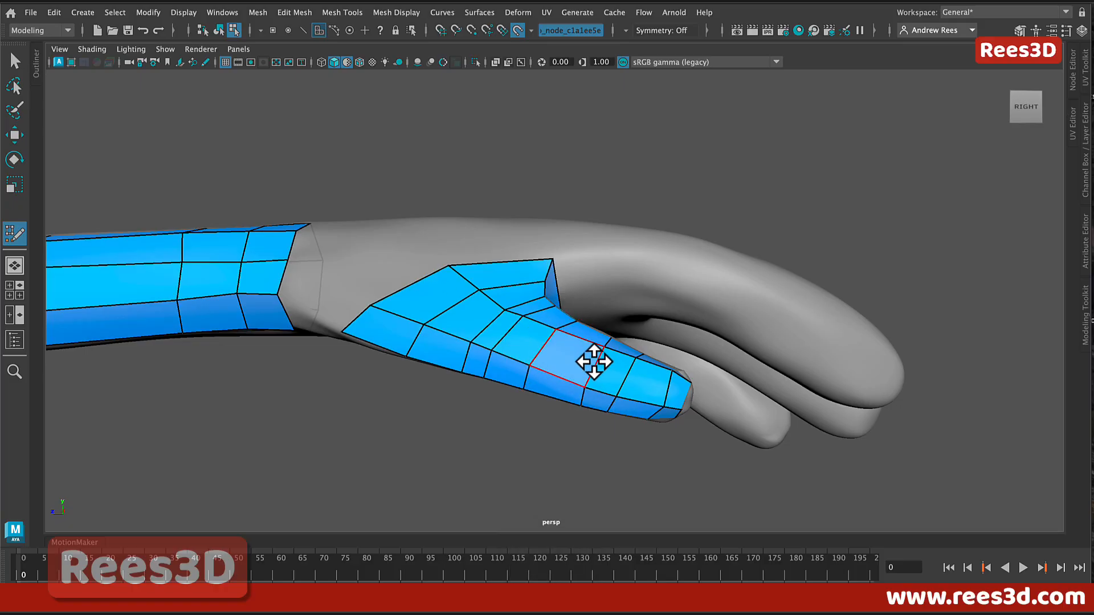
key("ctrl")
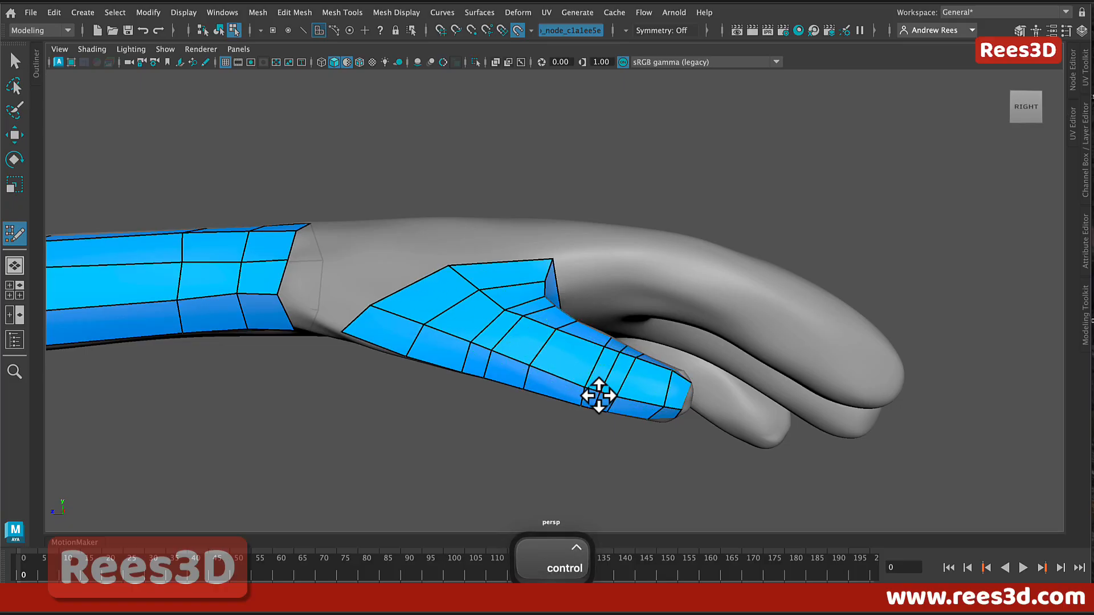
key("super")
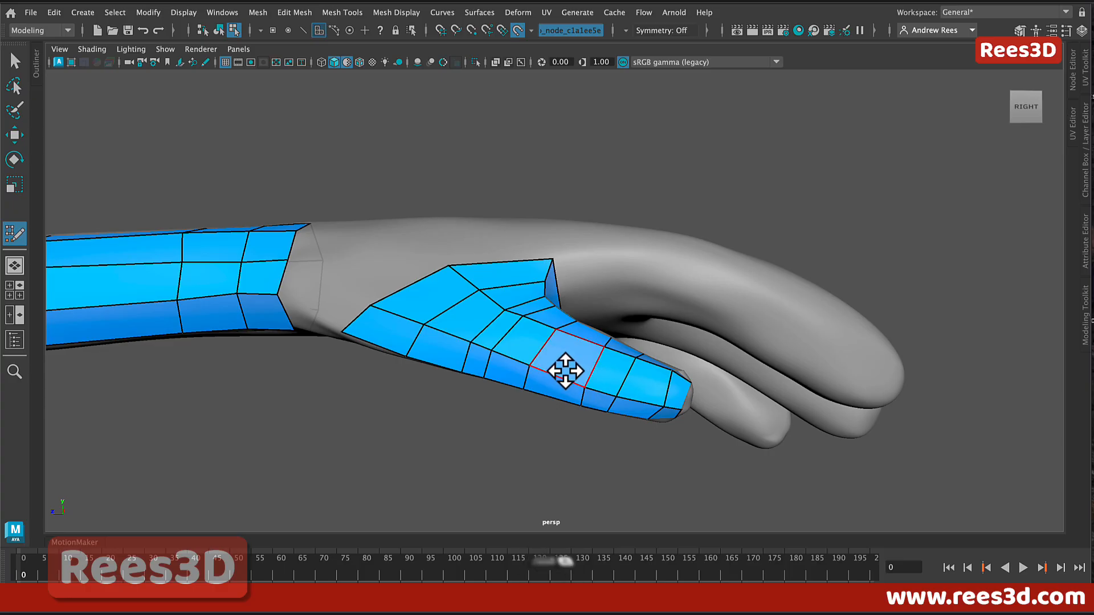
key("ctrl")
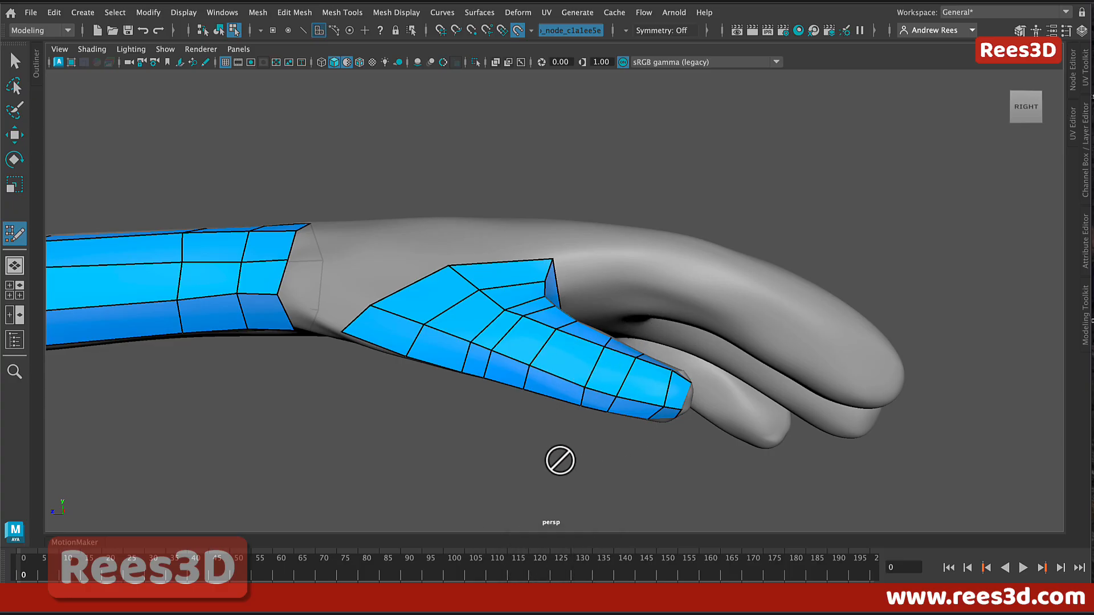
- Draw one quad on top of the index finger near its tip and another beside it on the thumb-facing side
left_click_drag(553, 467, 525, 464, "alt")
left_click_drag(690, 285, 542, 280, "alt")
left_click_drag(530, 321, 570, 372, "alt")
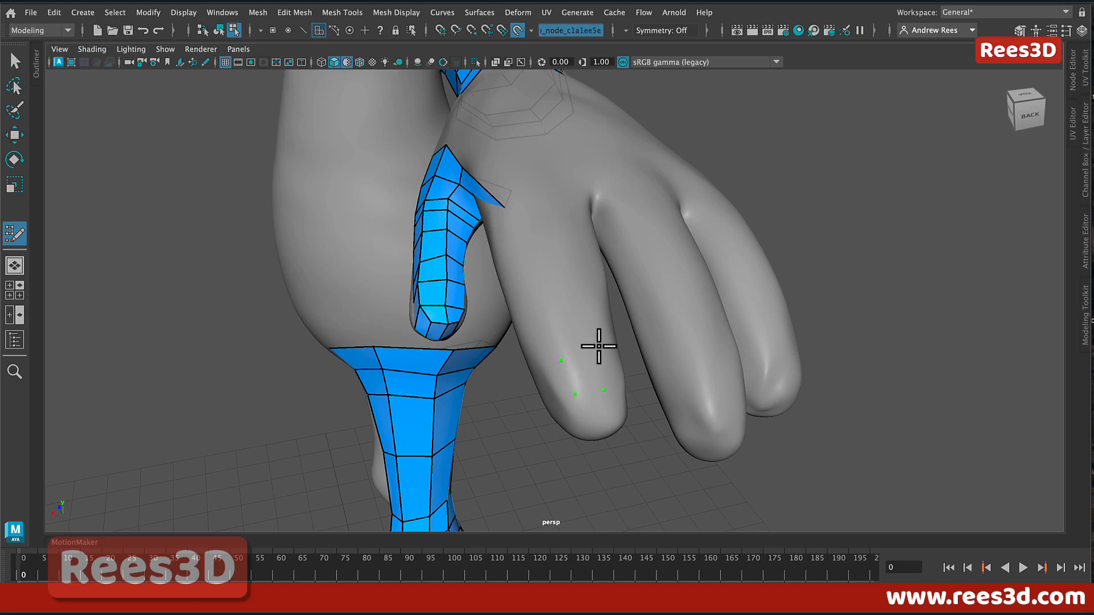
left_click(587, 367, "shift")
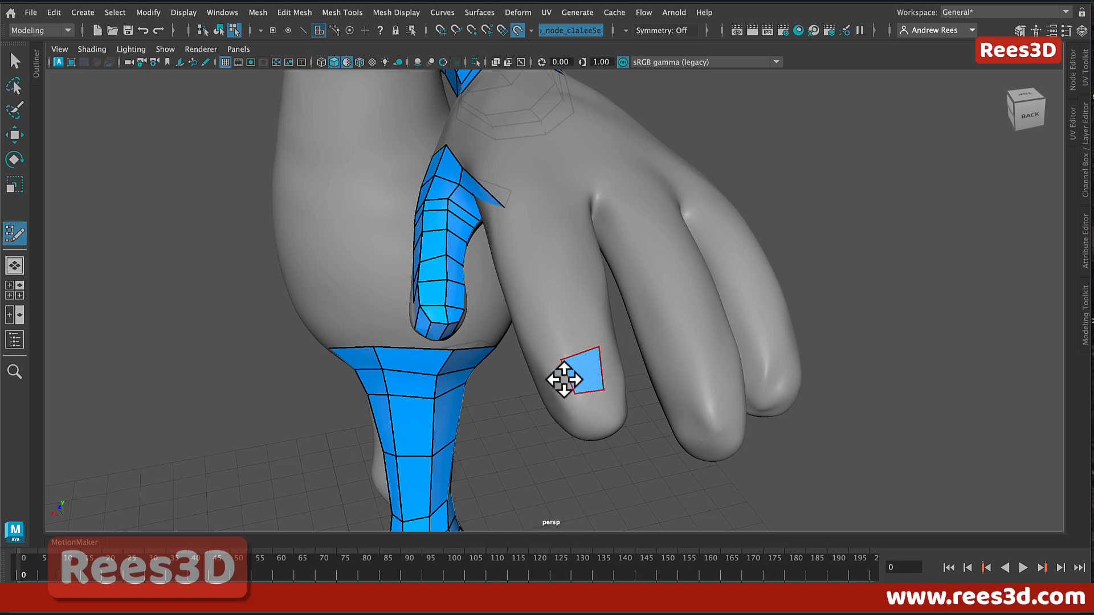
left_click_drag(606, 398, 645, 383, "alt")
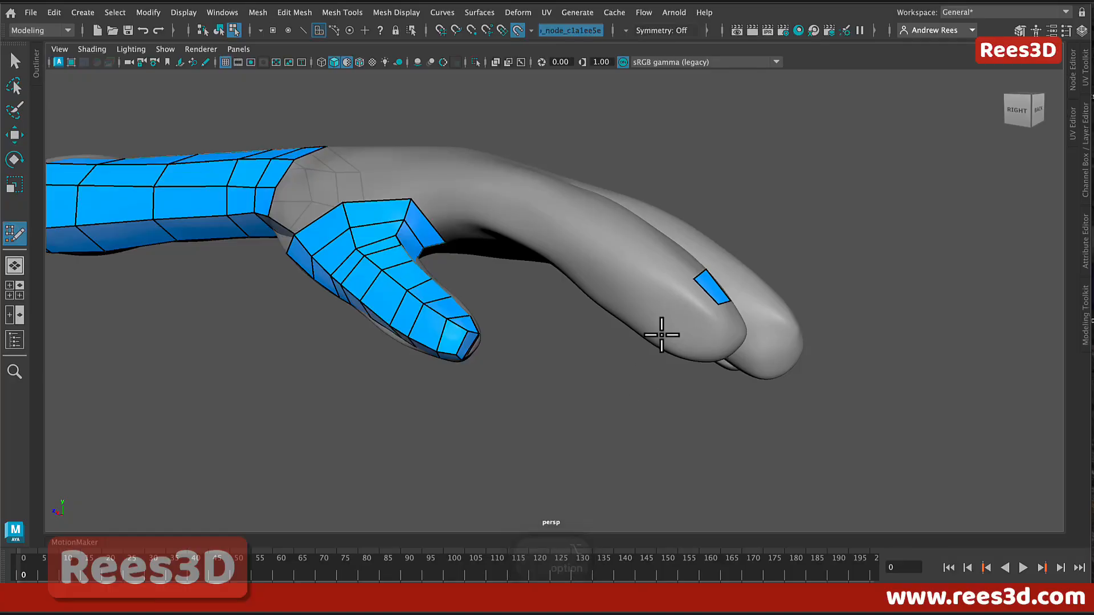
left_click(701, 299, "shift")
- Undo the misplaced dot, place it again and fill a quad on the index fingertip's side facing the middle finger
mouse_move(702, 305)
left_mouse_down("alt")
mouse_move(701, 316)
mouse_move(648, 313)
mouse_move(574, 251)
left_mouse_up("alt")
left_click(655, 279)
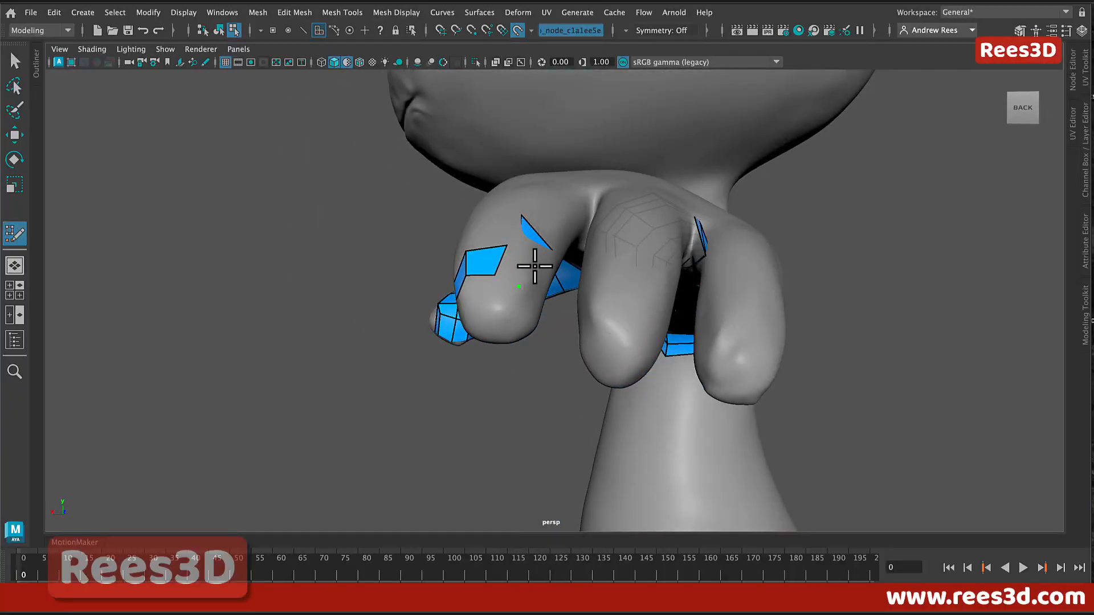
key("super+z")
left_click(530, 294)
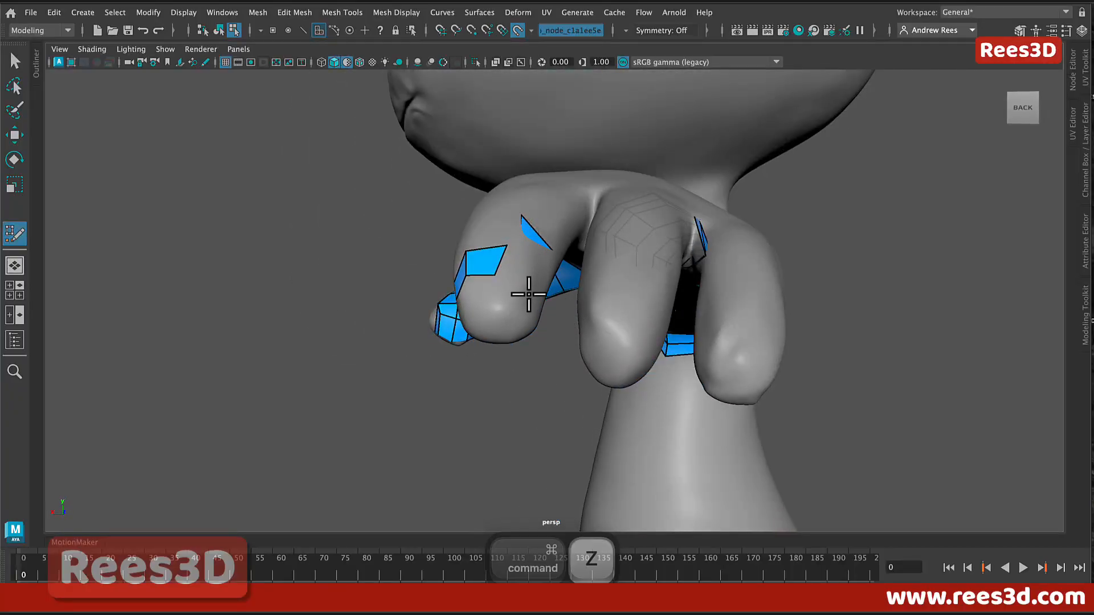
left_click(515, 264, "shift")
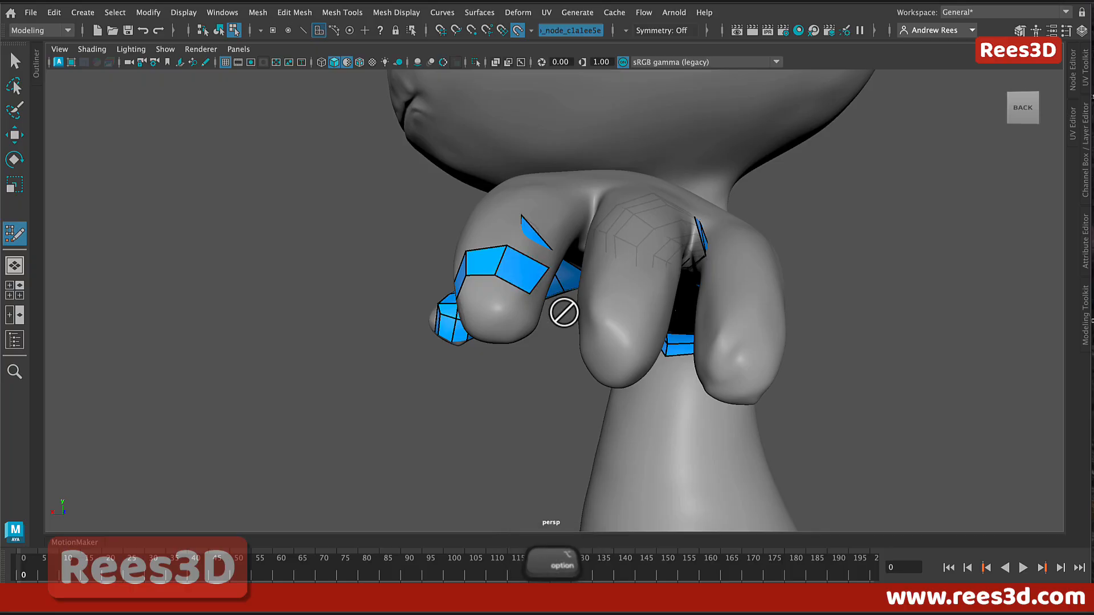
- Fill the remaining quads on the underside of the index fingertip to close the ring around it
left_click_drag(562, 313, 498, 252, "alt")
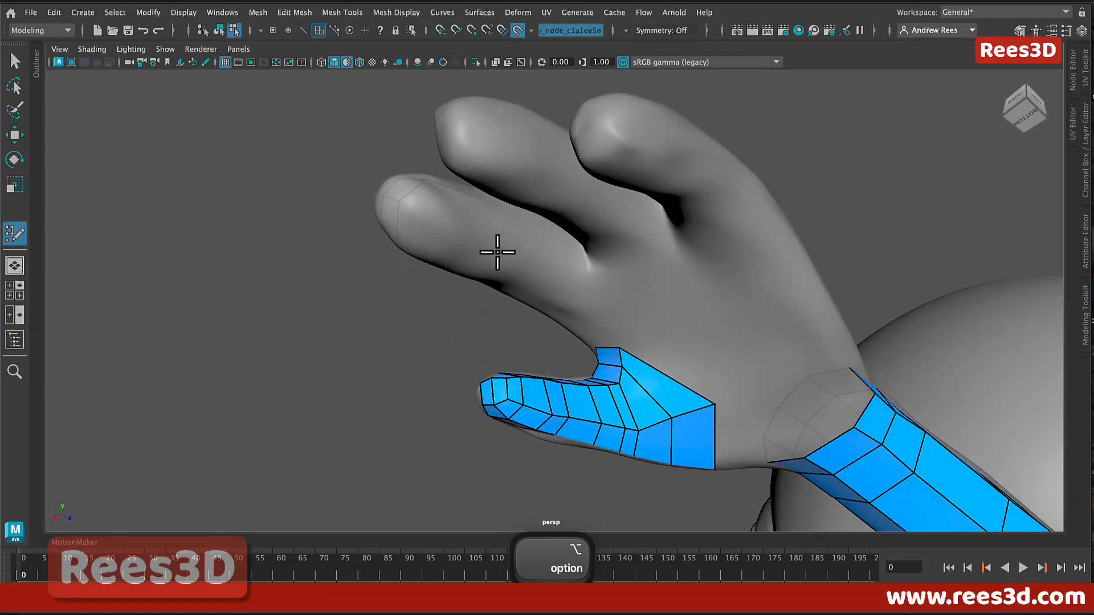
left_click(450, 212, "shift")
left_click_drag(450, 211, 486, 243, "alt")
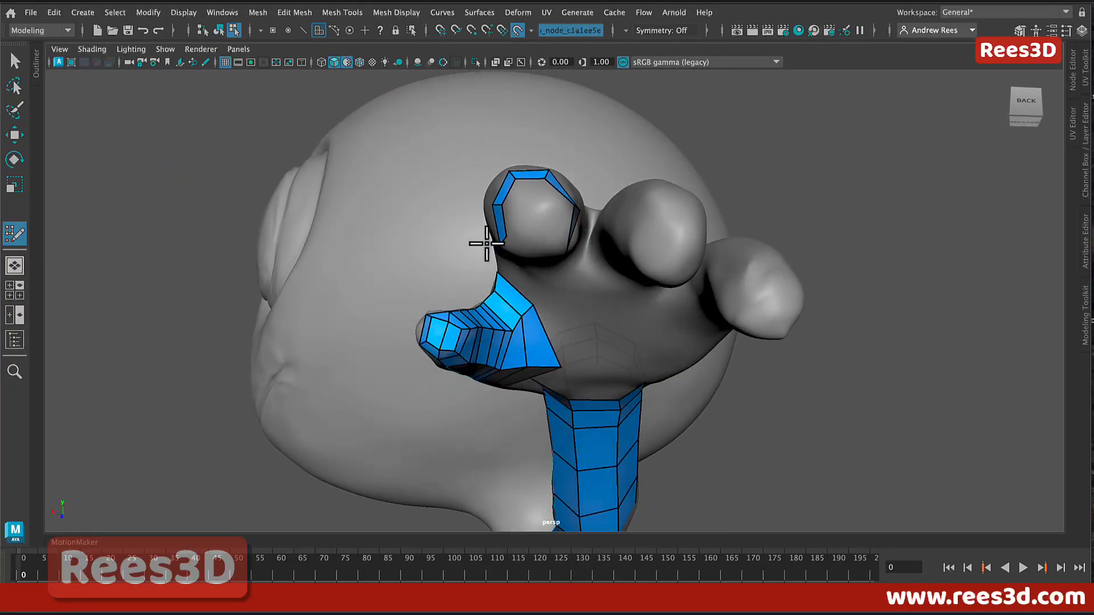
mouse_move(578, 232)
left_mouse_down("alt")
mouse_move(532, 225)
mouse_move(542, 237)
mouse_move(518, 247)
mouse_move(515, 214)
mouse_move(564, 238)
left_mouse_up("alt")
left_click(503, 204, "shift")
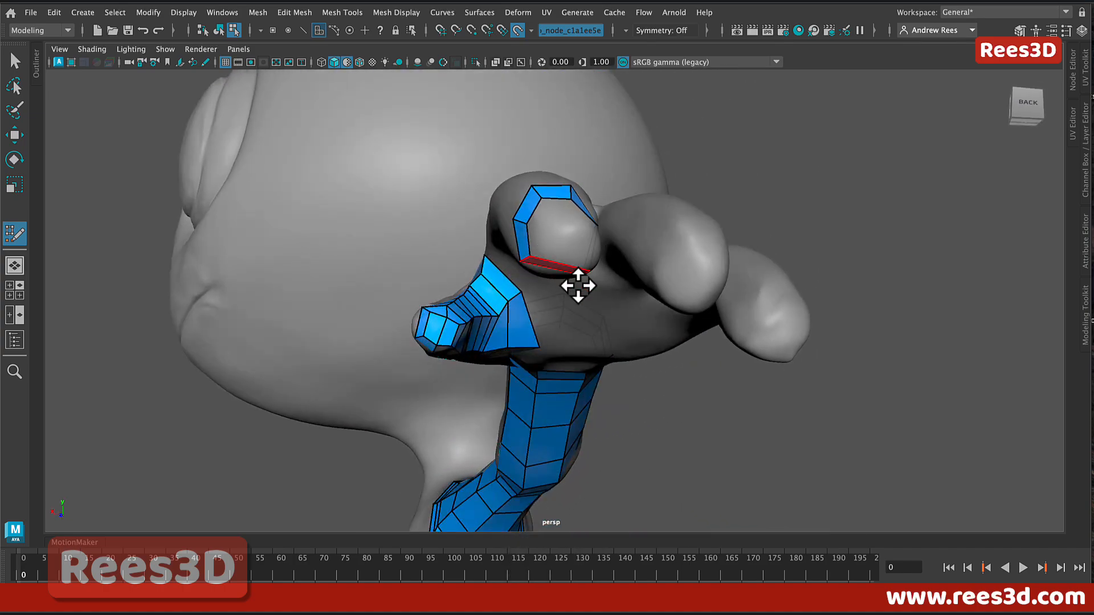
- Reshape the index fingertip's ring into an even six-sided loop by adjusting its quads and vertices, undoing the unwanted edits
mouse_move(578, 286)
left_mouse_down("alt")
mouse_move(581, 318)
mouse_move(596, 298)
mouse_move(579, 298)
mouse_move(584, 365)
mouse_move(568, 341)
left_mouse_up("alt")
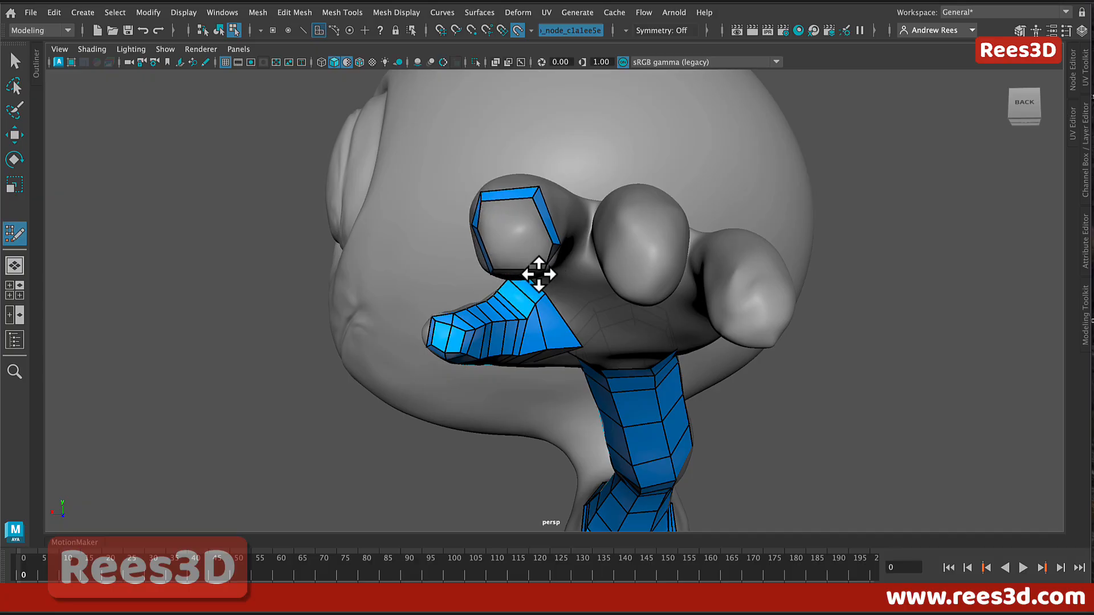
left_click_drag(559, 278, 629, 361, "alt")
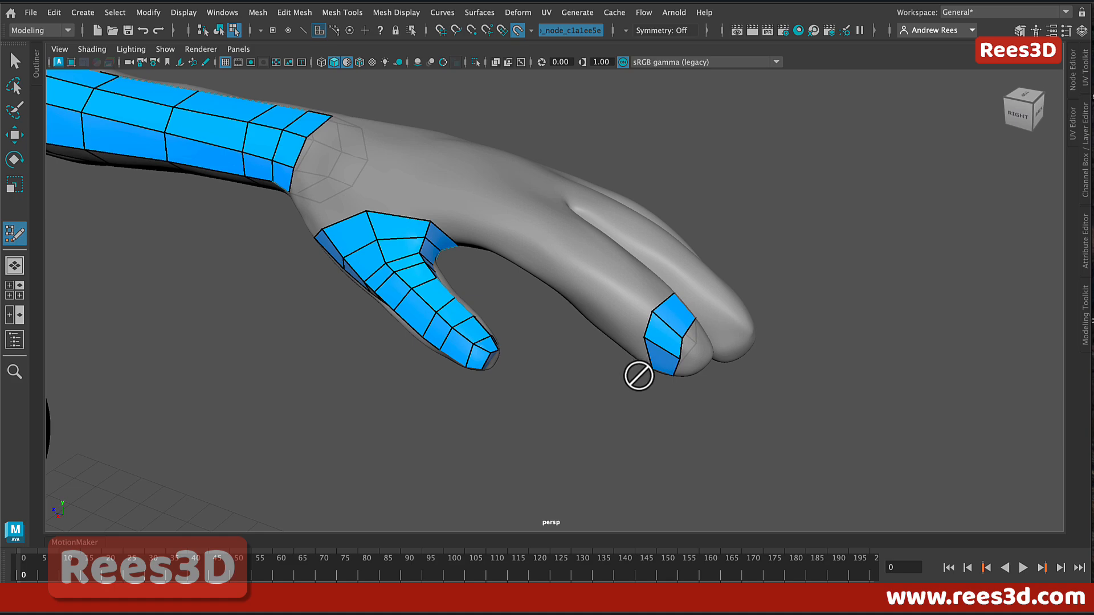
key("super+z")
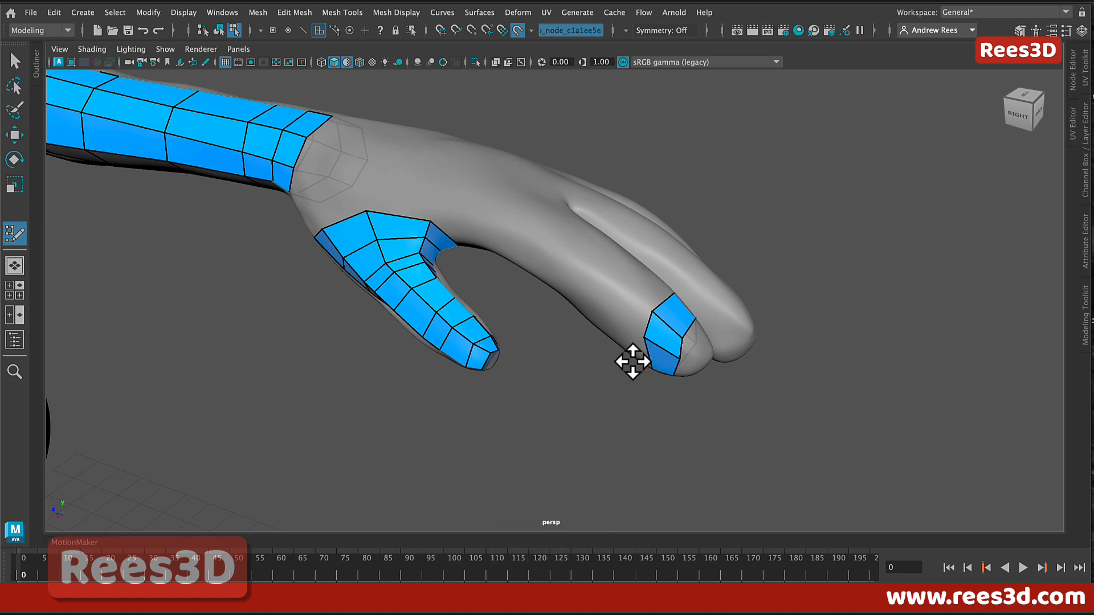
left_click_drag(633, 362, 684, 354, "alt")
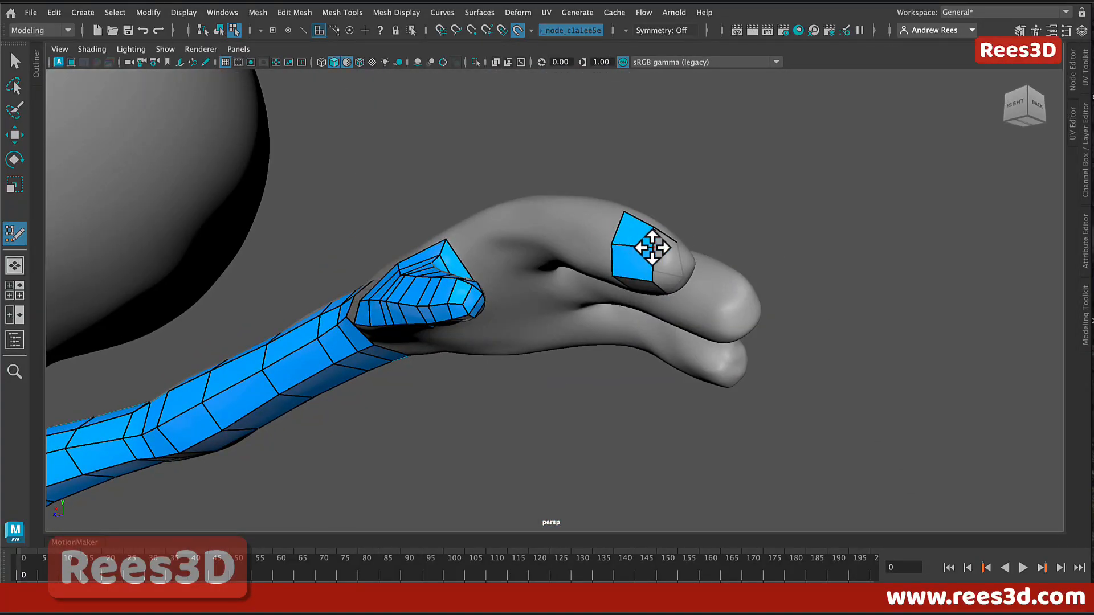
left_click_drag(652, 247, 538, 426, "alt")
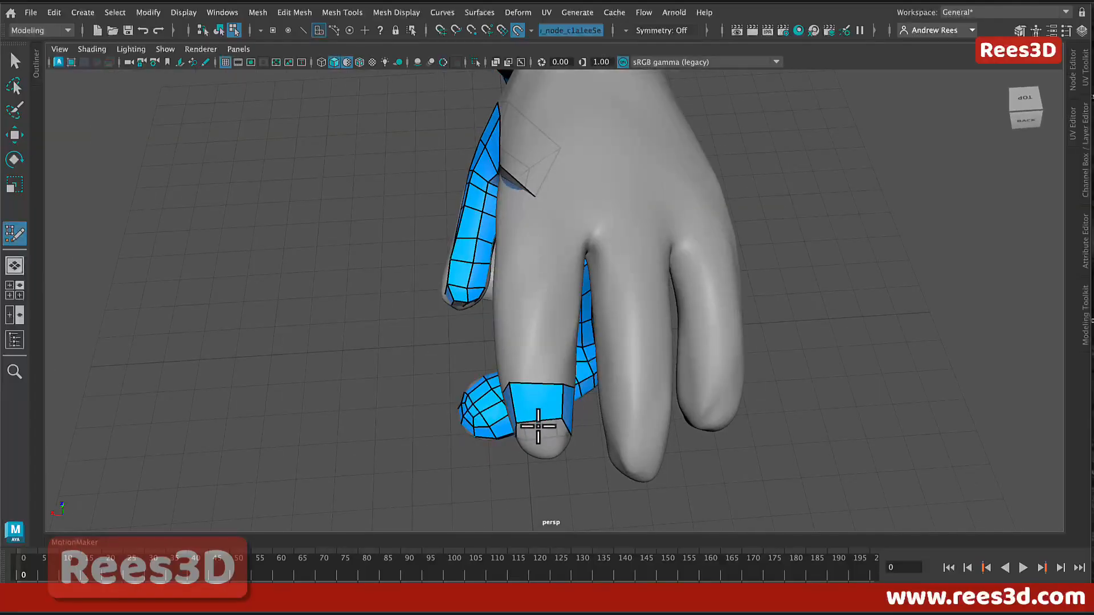
key("super+z")
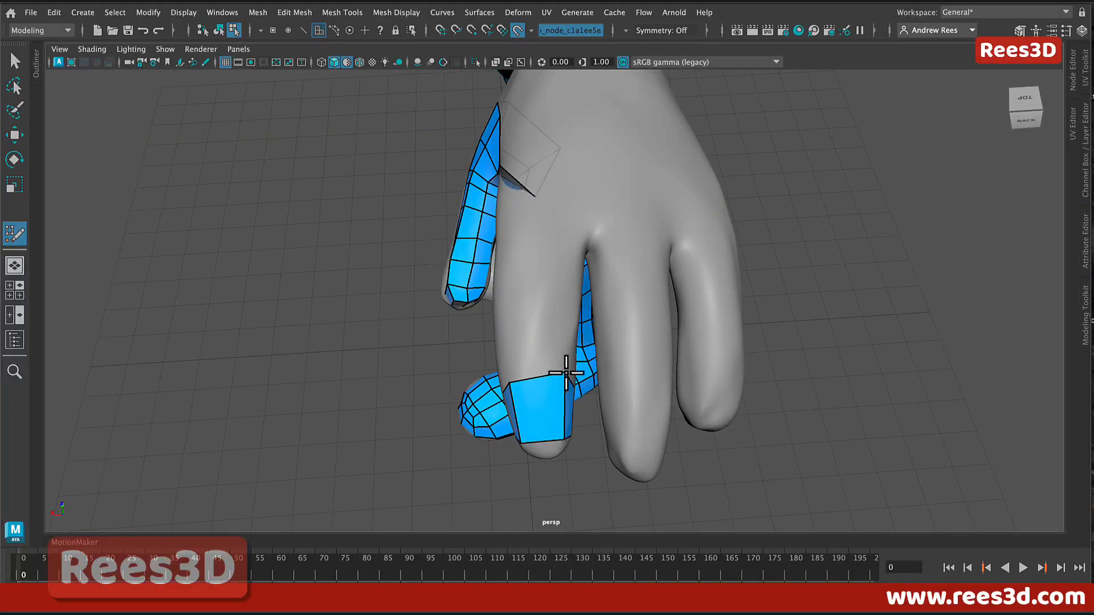
key("super+z")
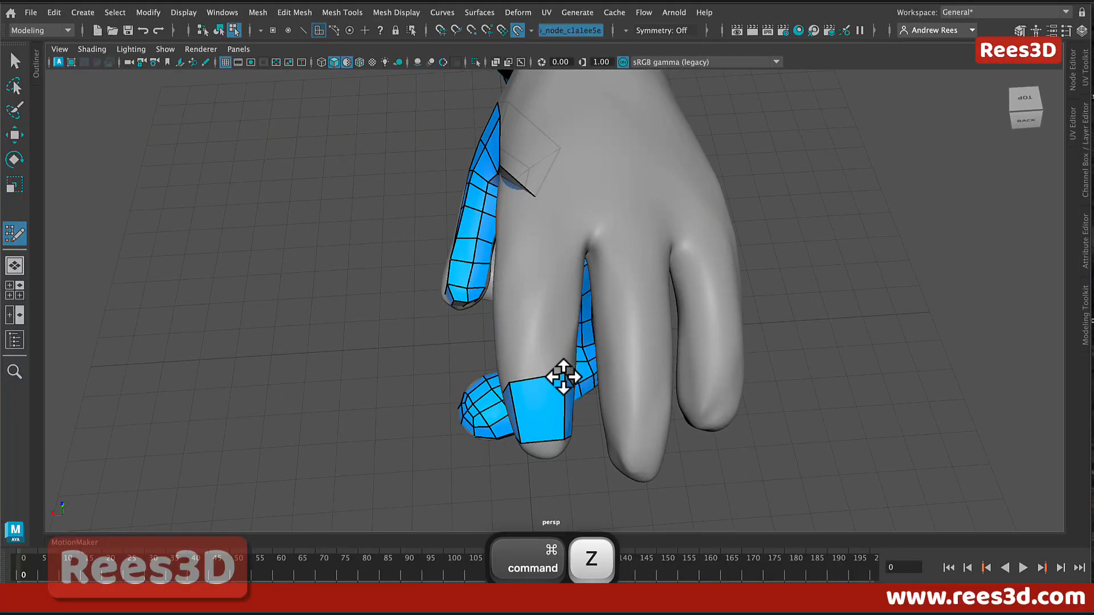
- Cap the open tip of the index finger by filling it with quads
left_click_drag(564, 373, 622, 257, "alt")
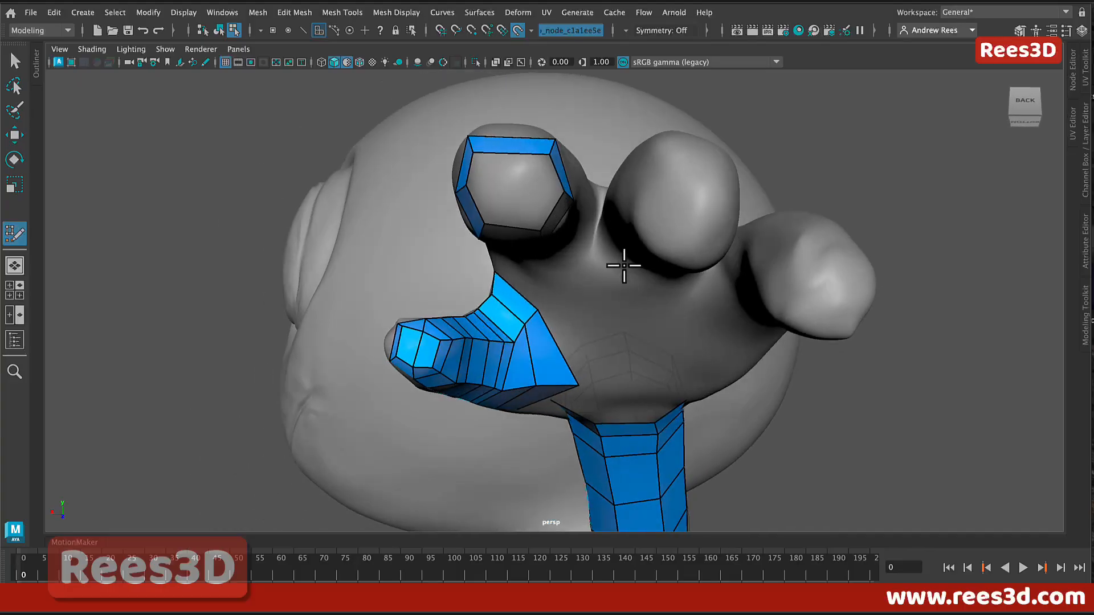
left_click(513, 171, "shift")
left_click_drag(518, 200, 659, 257, "alt")
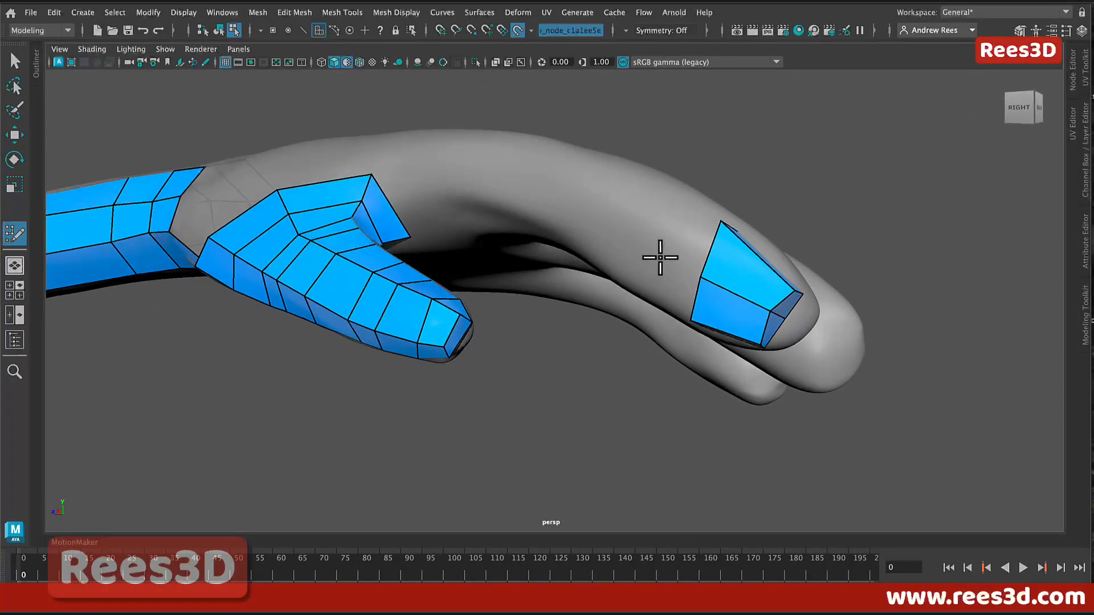
- Adjust the vertices of the index fingertip's cap, undoing the edit that pulled a vertex onto the middle finger
middle_click_drag(740, 348, 697, 223, "alt")
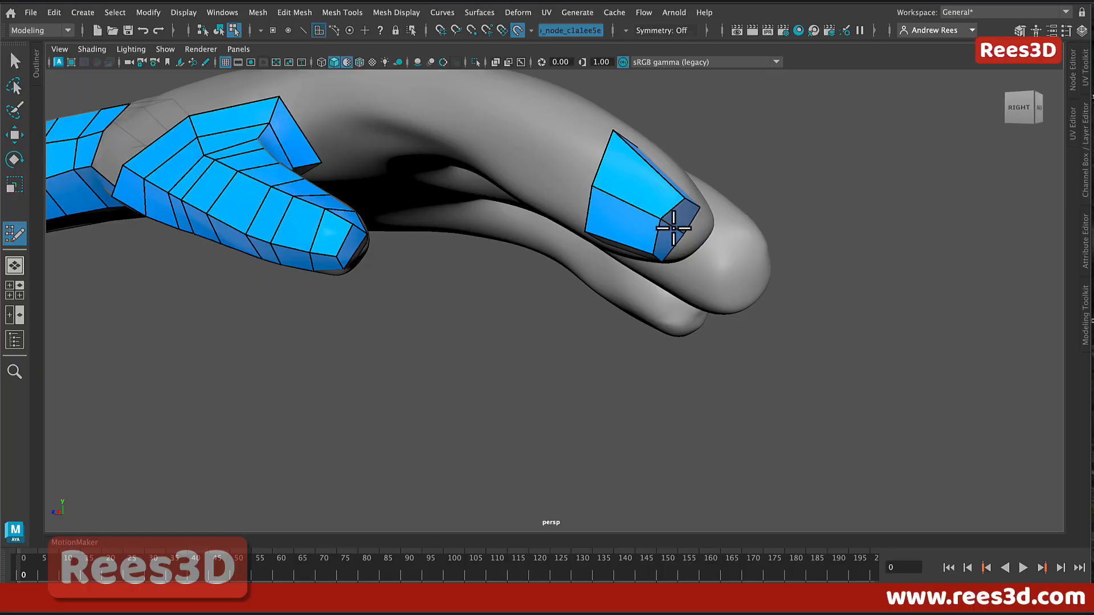
key("super+z")
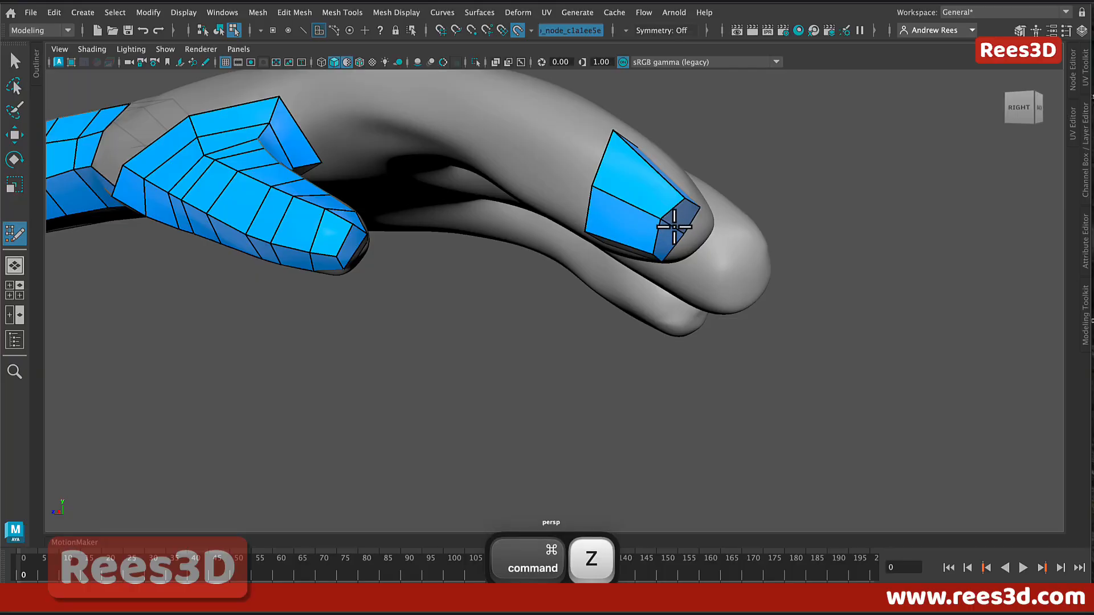
left_click_drag(700, 249, 655, 274, "alt")
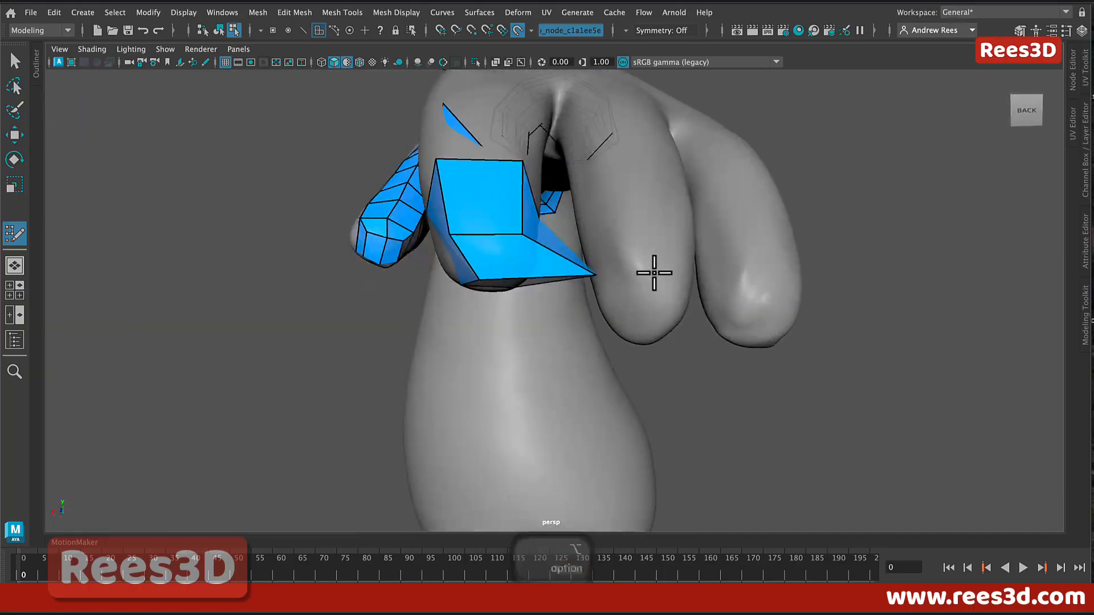
key("super+z")
left_click_drag(517, 266, 606, 274, "alt")
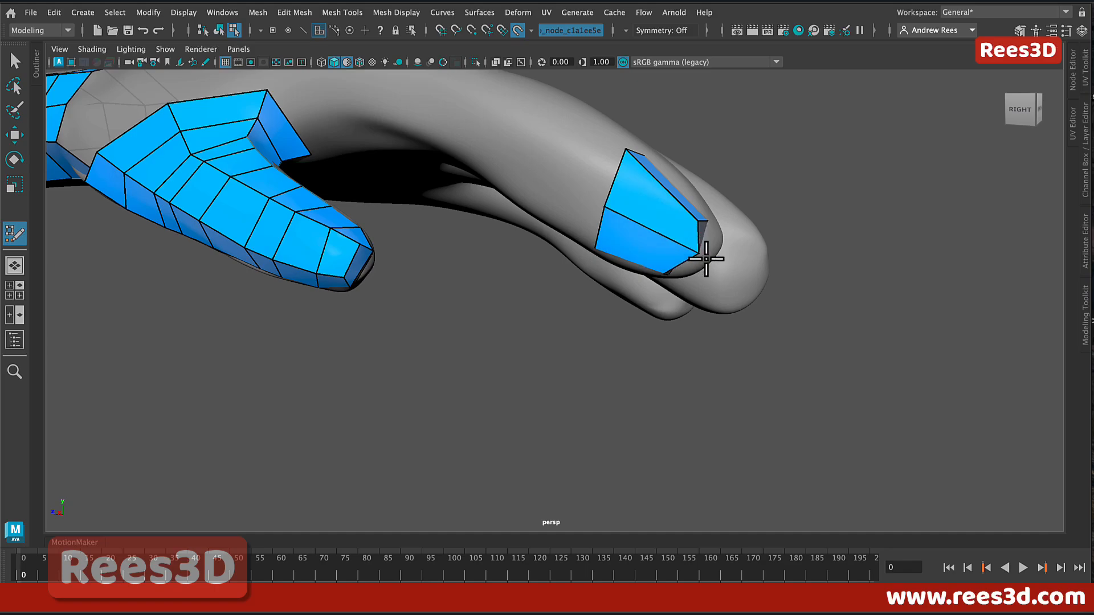
- Extrude the index fingertip's open ring of edges twice along the finger down to its base
left_click_drag(706, 258, 536, 202, "alt")
left_click_drag(558, 139, 626, 290, "alt")
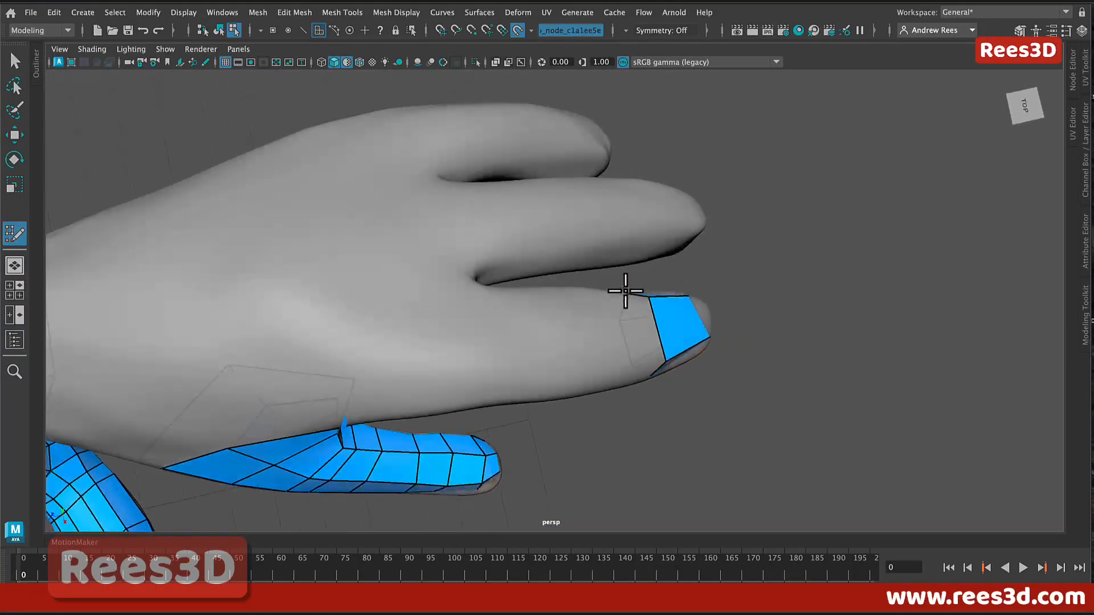
left_click_drag(635, 336, 586, 323, "alt")
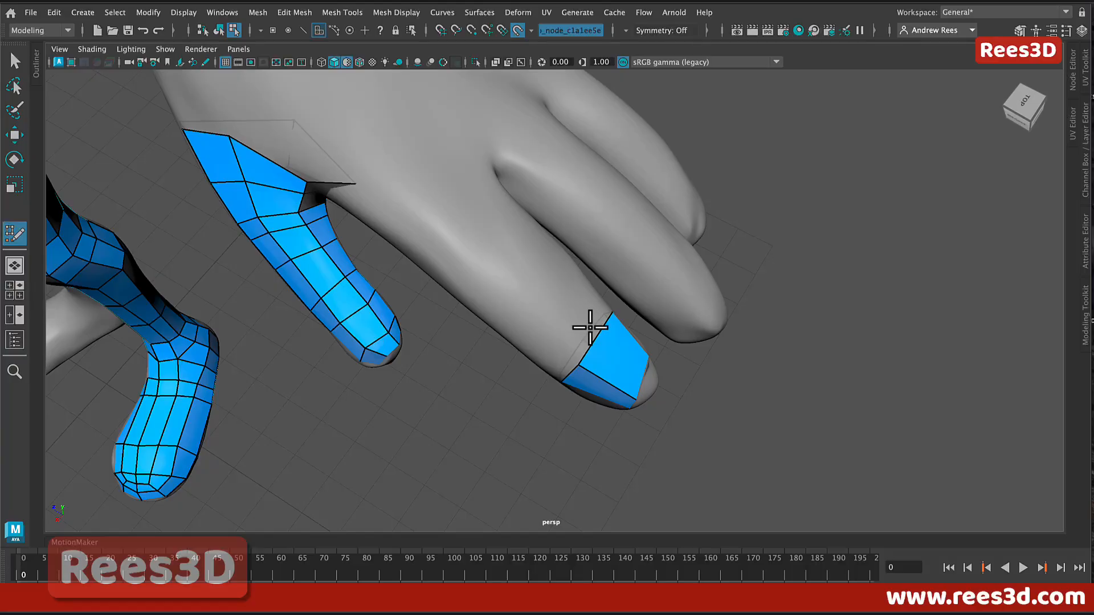
key("Tab")
key("Tab")
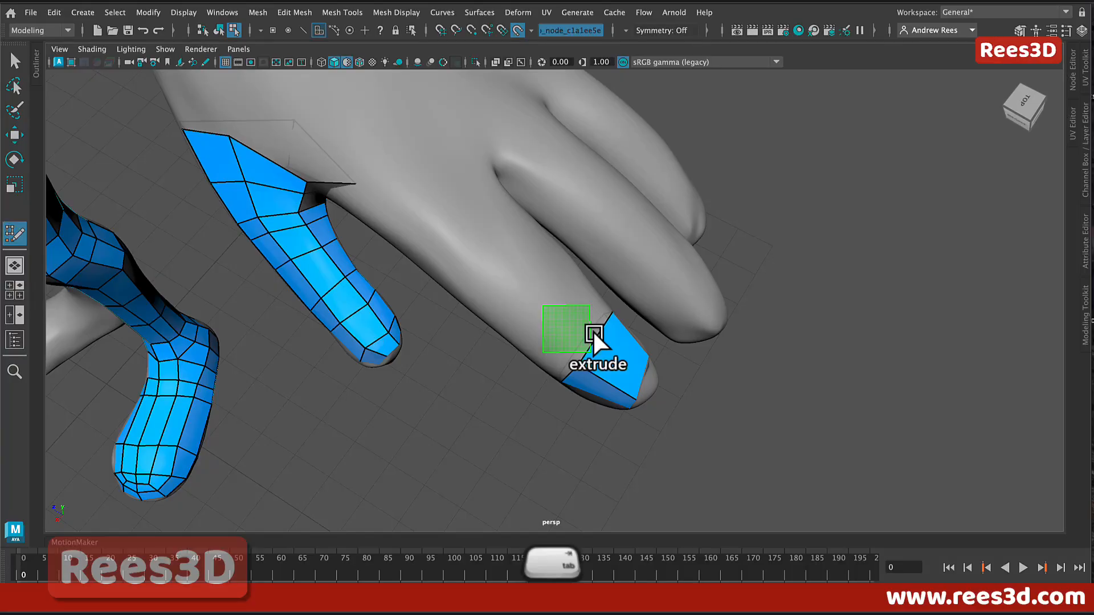
left_click_drag(592, 340, 515, 265)
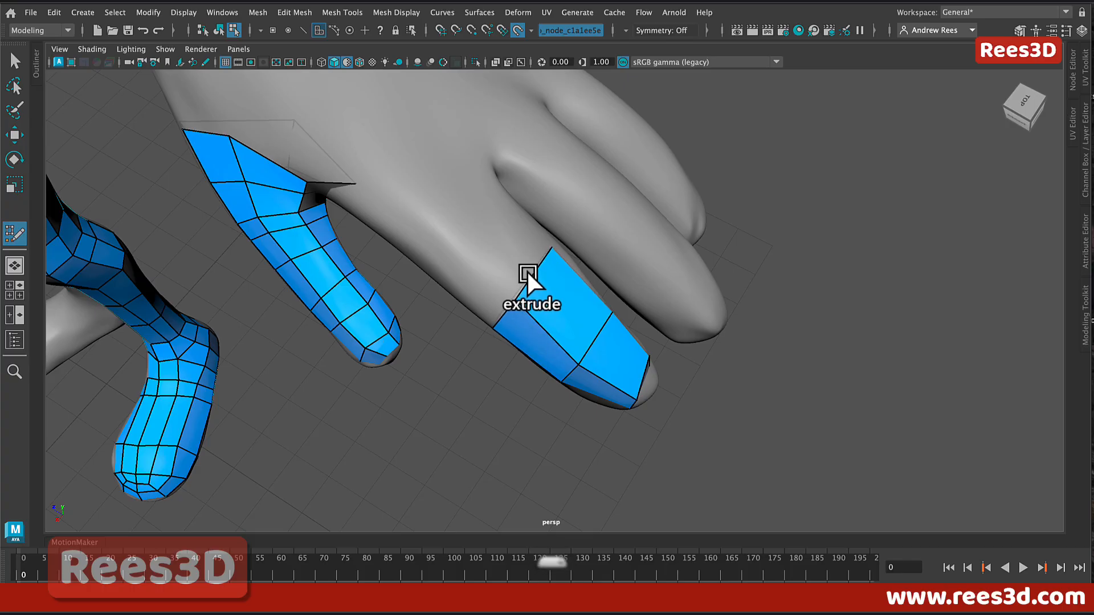
key("Tab")
middle_click_drag(529, 275, 516, 252)
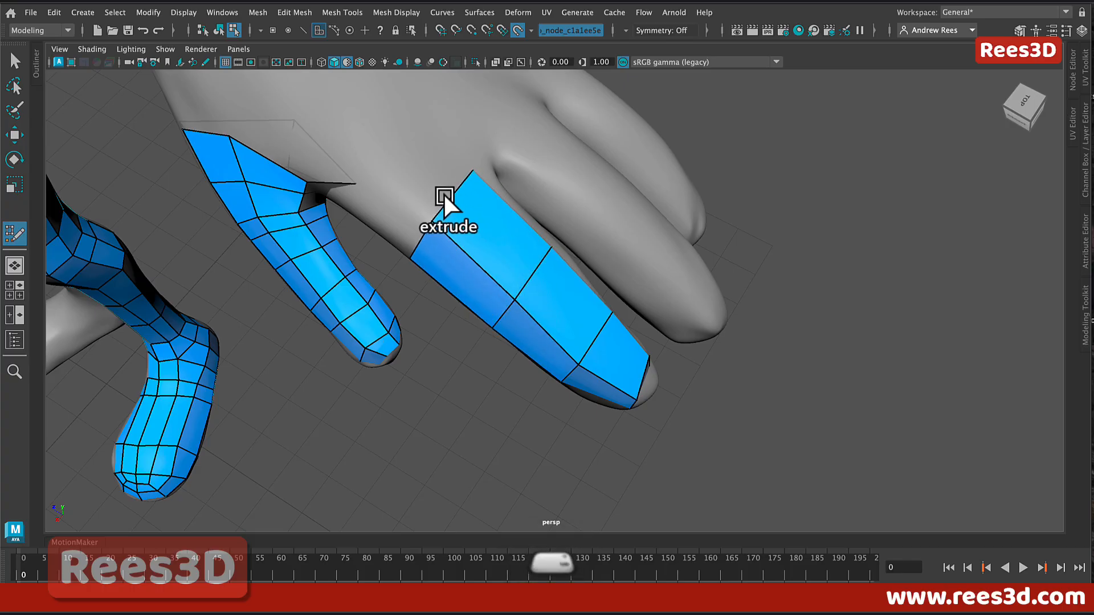
- Build a ring of quads around the base of the middle finger, undoing the unwanted edits
left_click_drag(552, 283, 598, 283, "alt")
middle_click_drag(598, 283, 587, 403, "alt")
left_click_drag(586, 403, 594, 349, "alt")
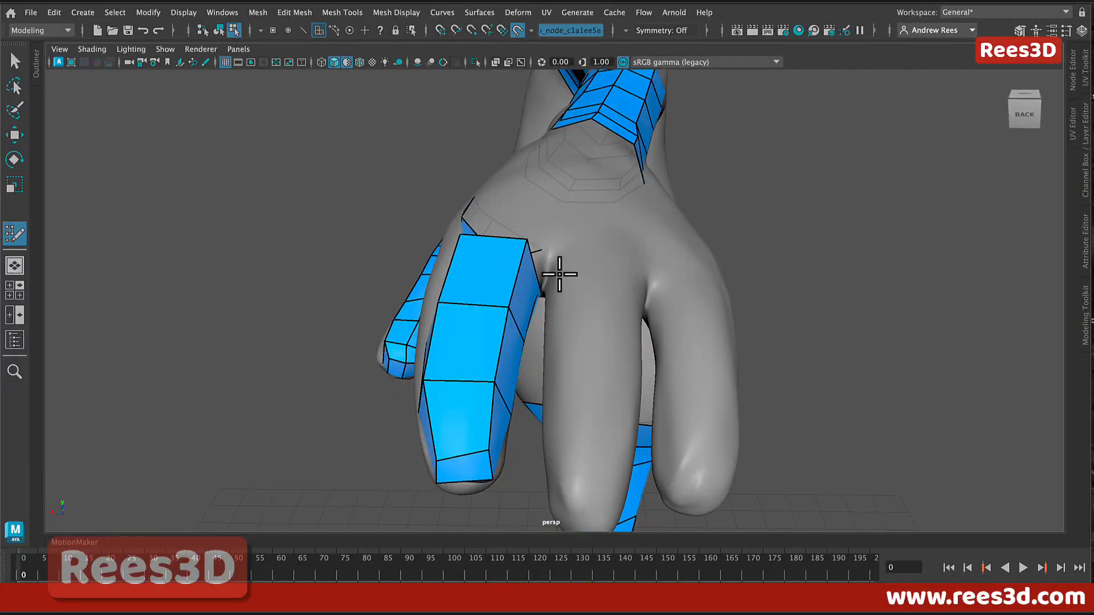
left_click_drag(560, 274, 626, 337, "alt")
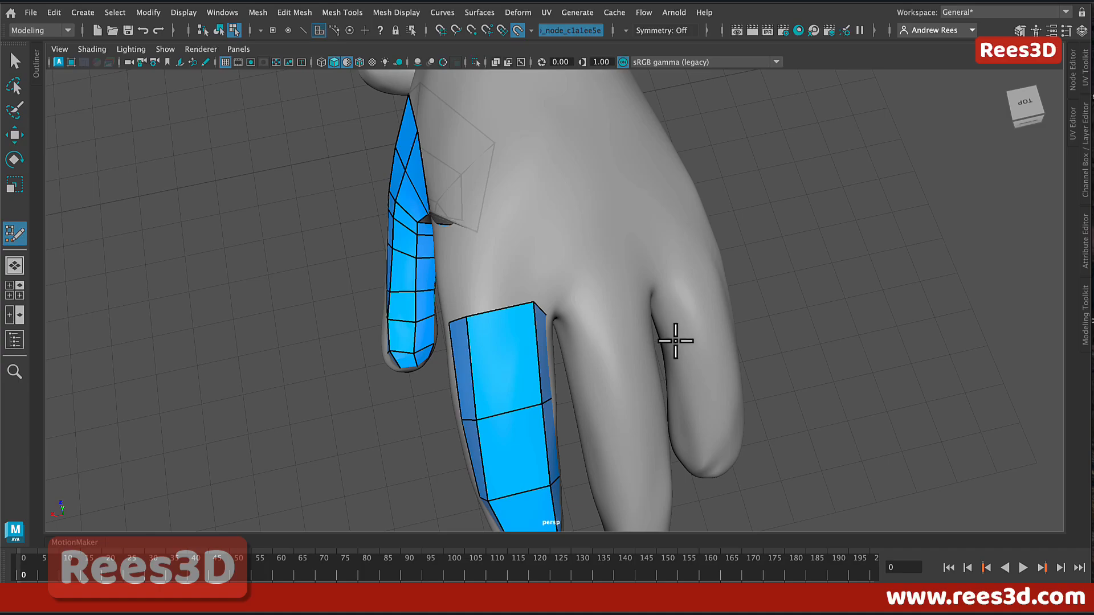
left_click_drag(631, 415, 663, 313, "alt")
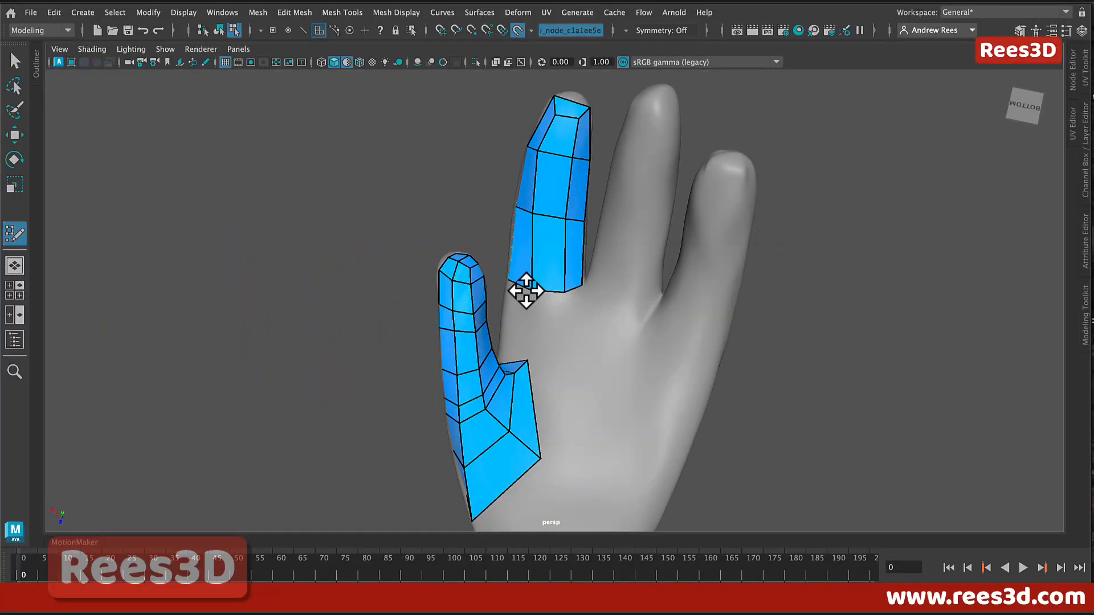
left_click_drag(526, 290, 644, 377, "alt")
mouse_move(657, 304)
left_mouse_down("alt")
mouse_move(630, 325)
mouse_move(617, 254)
mouse_move(640, 300)
mouse_move(781, 334)
mouse_move(669, 346)
mouse_move(684, 312)
mouse_move(636, 326)
mouse_move(678, 289)
mouse_move(664, 357)
mouse_move(689, 254)
mouse_move(608, 237)
mouse_move(623, 310)
mouse_move(620, 141)
mouse_move(706, 244)
mouse_move(667, 190)
left_mouse_up("alt")
key("Tab")
key("Tab")
key("shift")
mouse_move(646, 267)
left_mouse_down("alt")
mouse_move(672, 281)
mouse_move(682, 237)
mouse_move(660, 294)
mouse_move(678, 305)
mouse_move(633, 276)
left_mouse_up("alt")
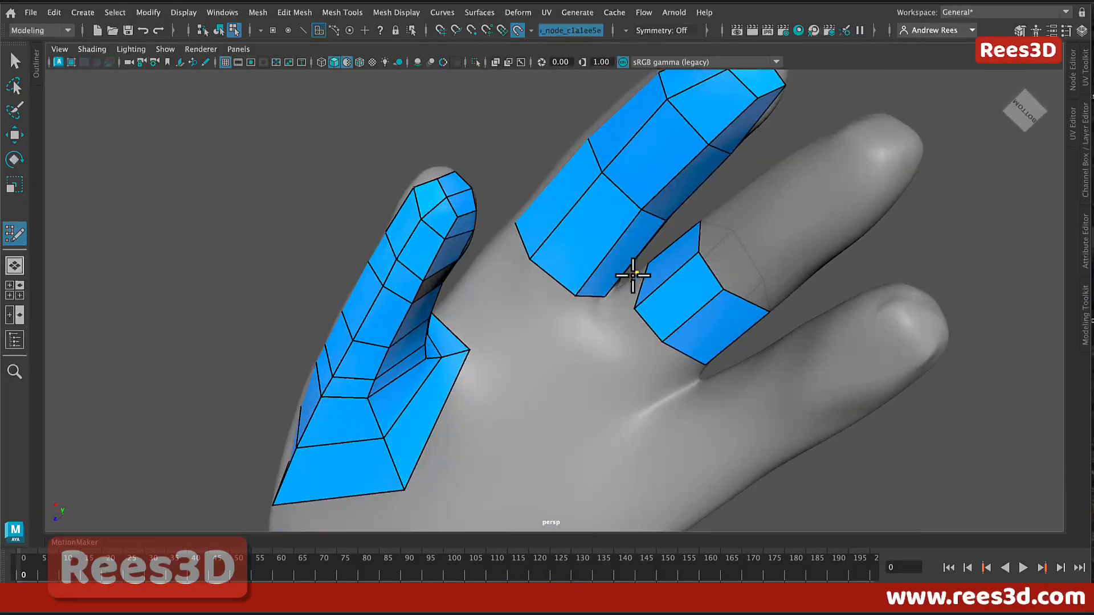
key("super+z")
key("super+z")
key("super+z")
key("super+z")
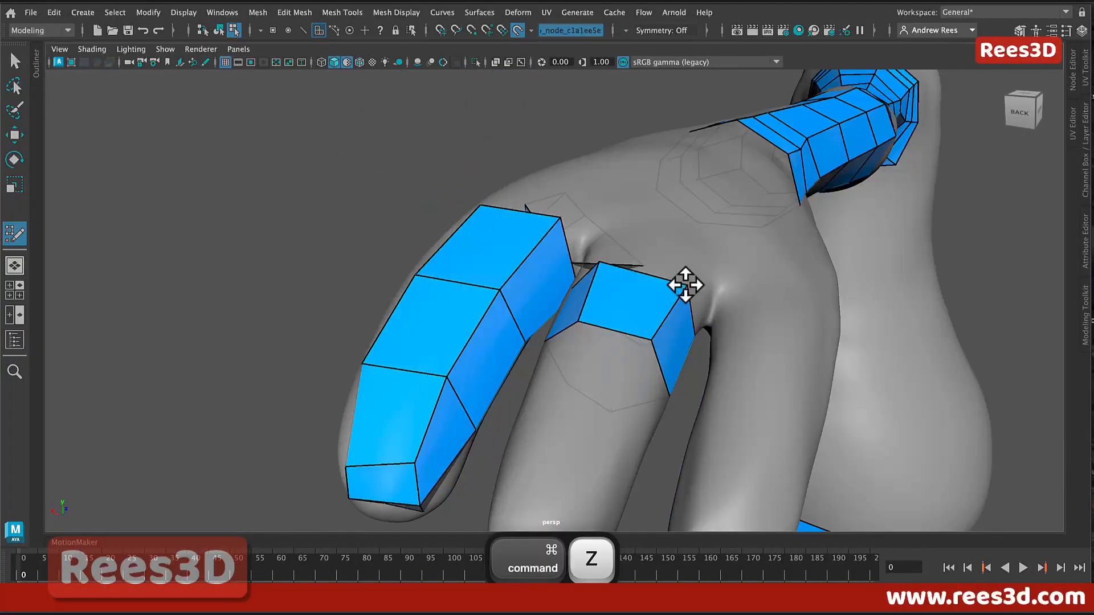
- Extrude the middle finger's ring along the finger to its tip and cap the tip with quads
left_click_drag(633, 302, 630, 227, "alt")
left_click_drag(690, 188, 611, 306, "alt")
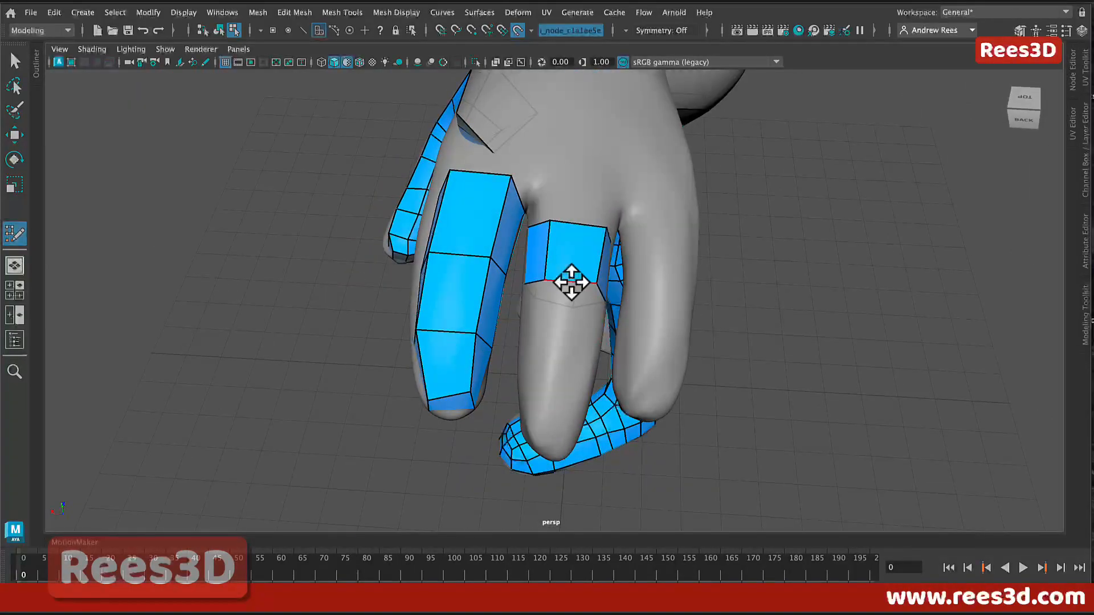
middle_click_drag(571, 283, 563, 359)
left_click_drag(563, 359, 580, 319, "alt")
middle_click_drag(580, 315, 587, 391)
left_click_drag(587, 390, 408, 378, "alt")
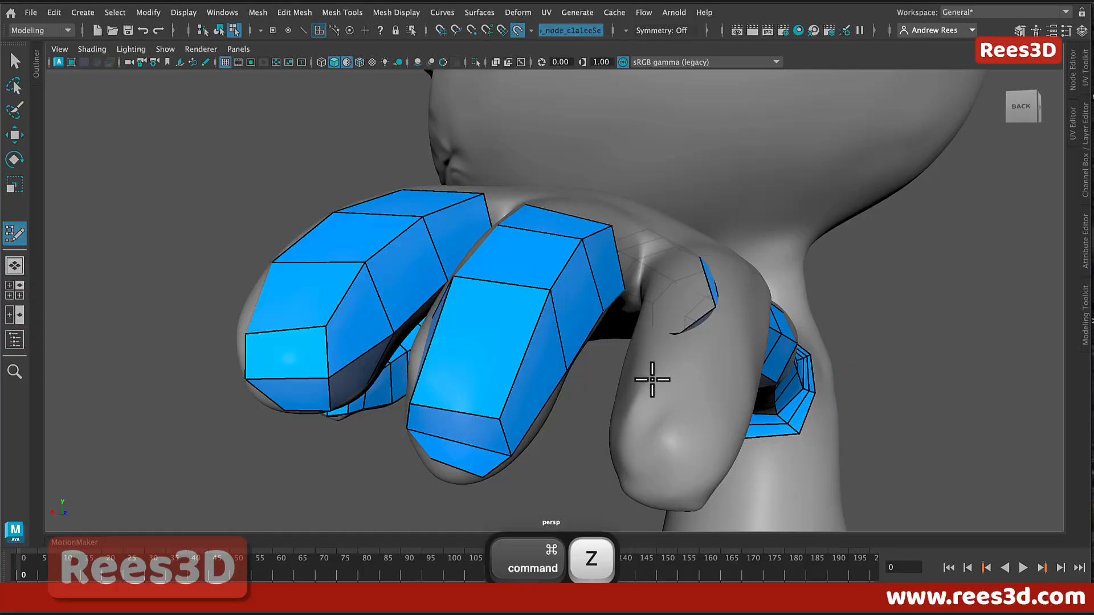
left_click_drag(652, 380, 410, 365, "alt")
middle_click_drag(410, 365, 385, 371, "alt")
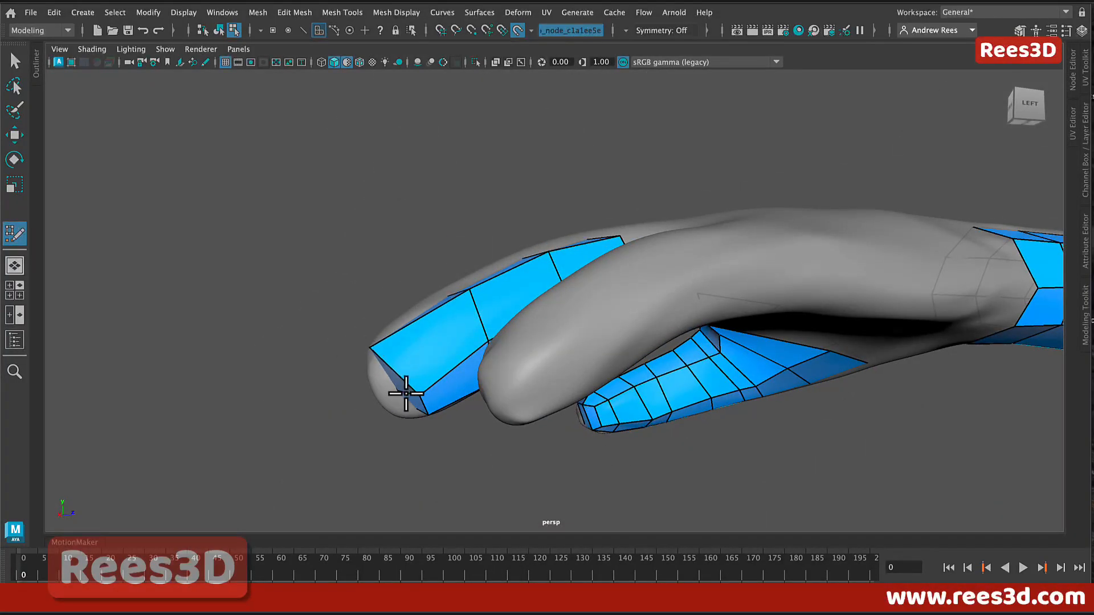
- Fill a ring of quads around the little finger's base and extend it along the finger to the tip
left_click_drag(406, 393, 789, 350, "alt")
left_click(477, 326, "shift")
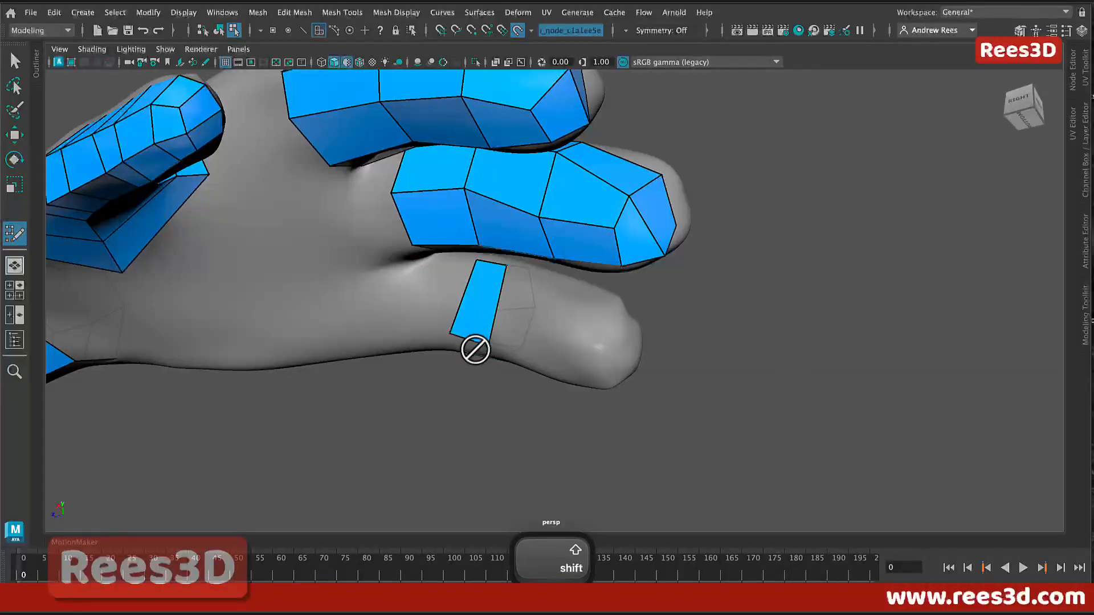
left_click_drag(475, 348, 526, 286, "alt")
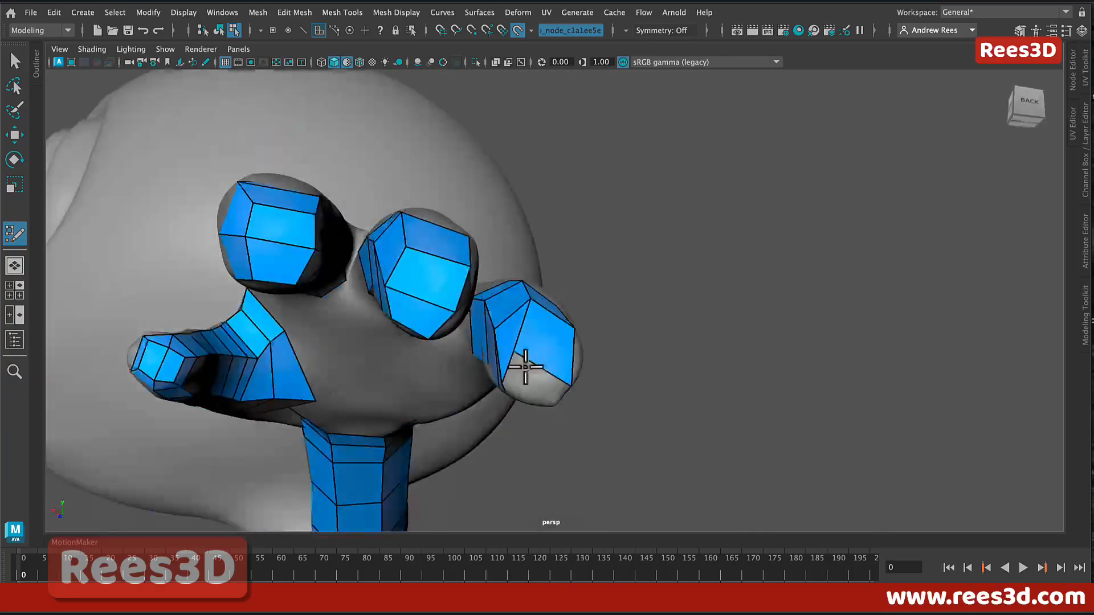
- Undo the last edit on the little fingertip and close its open end with quads
mouse_move(557, 367)
left_mouse_down("alt")
mouse_move(530, 319)
mouse_move(581, 335)
mouse_move(520, 347)
mouse_move(559, 320)
mouse_move(544, 353)
left_mouse_up("alt")
key("super+z")
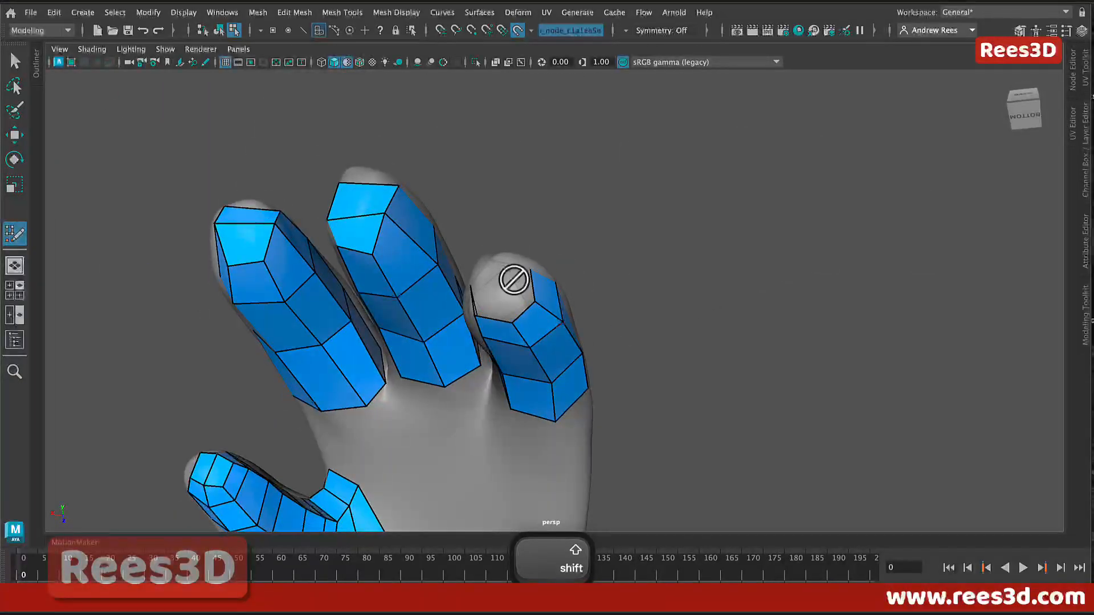
left_click_drag(493, 315, 710, 306, "alt")
left_click(467, 347, "shift")
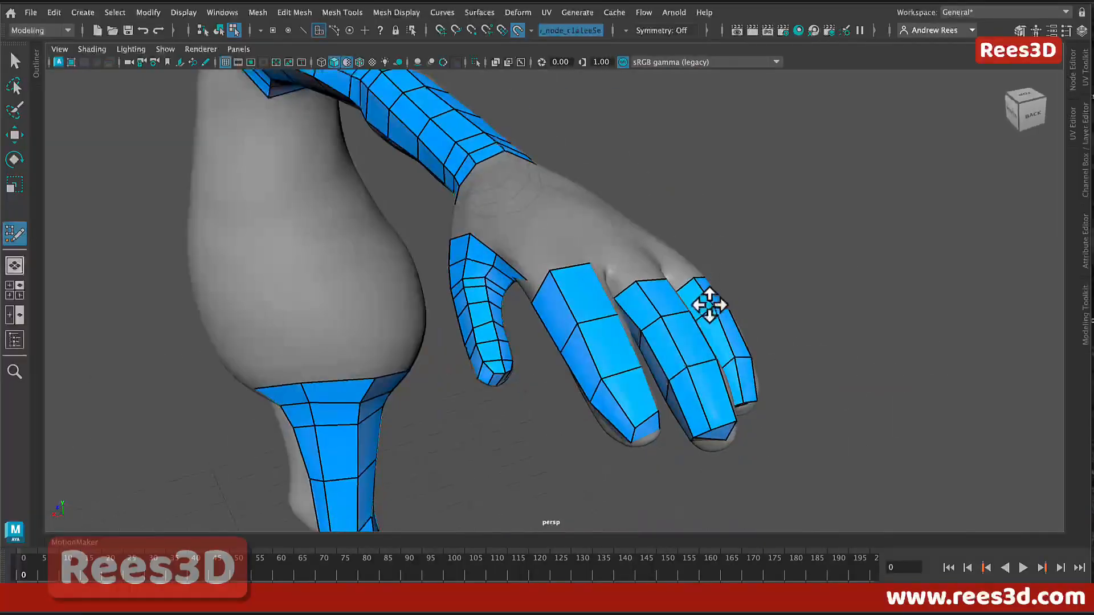
- Pull the facing base vertices of the index and middle fingers into the gap and weld them together
left_click_drag(627, 210, 604, 307, "alt")
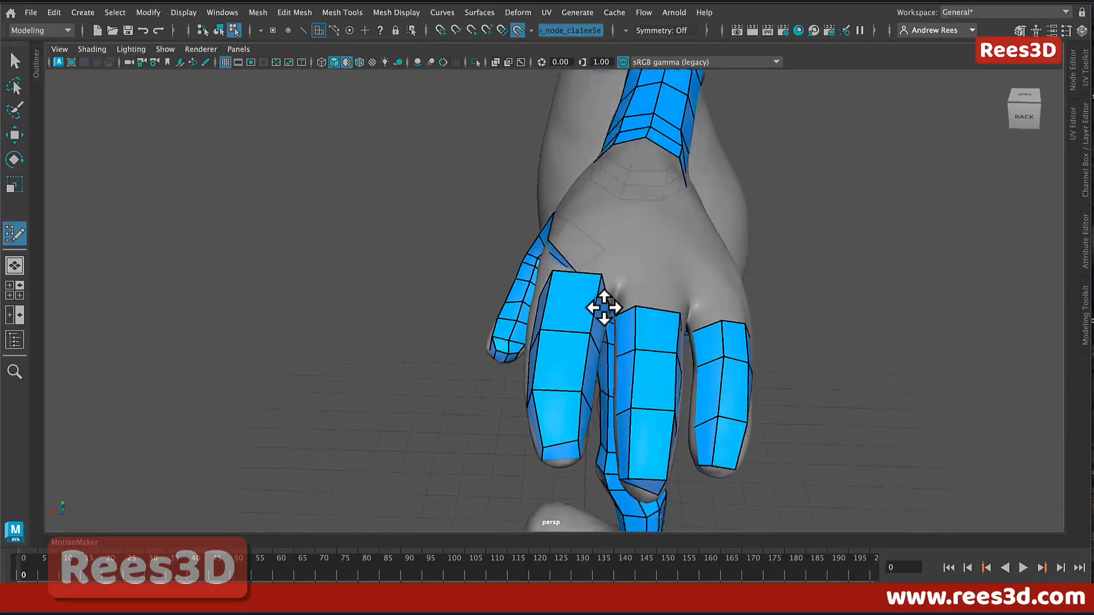
right_click_drag(604, 308, 740, 325, "alt")
middle_click_drag(740, 325, 674, 288, "alt")
right_click_drag(674, 288, 706, 296, "alt")
middle_click_drag(706, 296, 674, 355, "alt")
left_click_drag(674, 355, 512, 315, "alt")
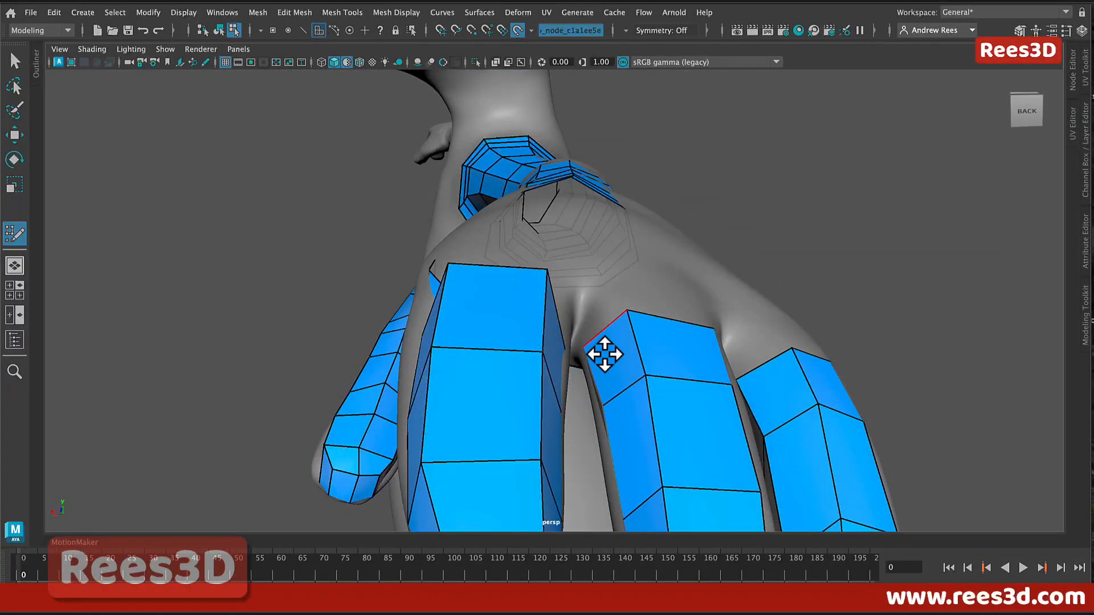
left_click_drag(575, 343, 632, 371, "alt")
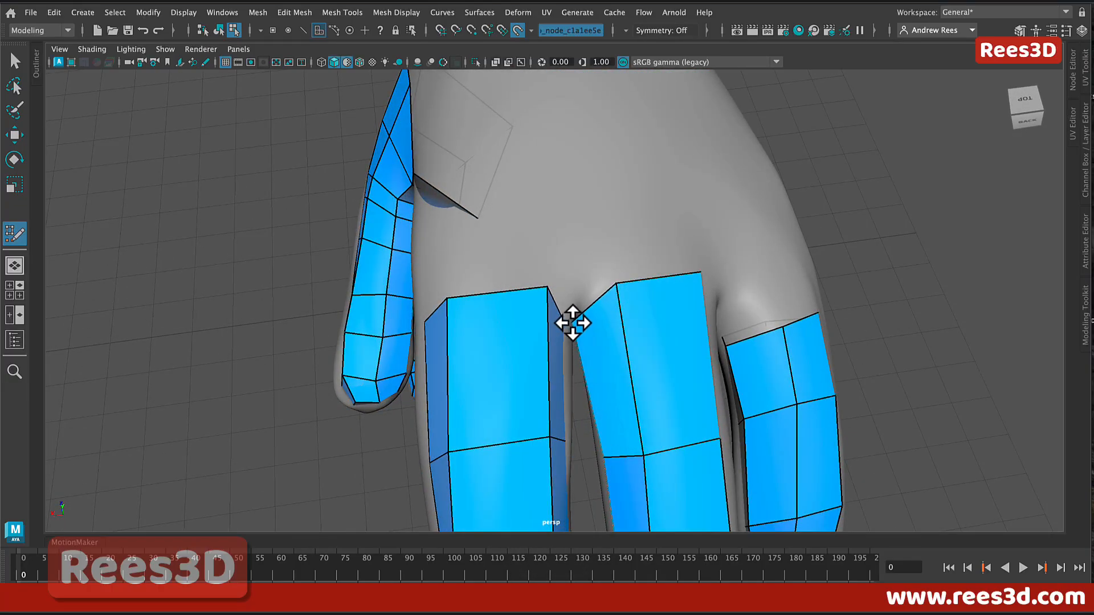
left_click_drag(562, 290, 541, 281, "alt")
left_click_drag(541, 318, 583, 305, "alt")
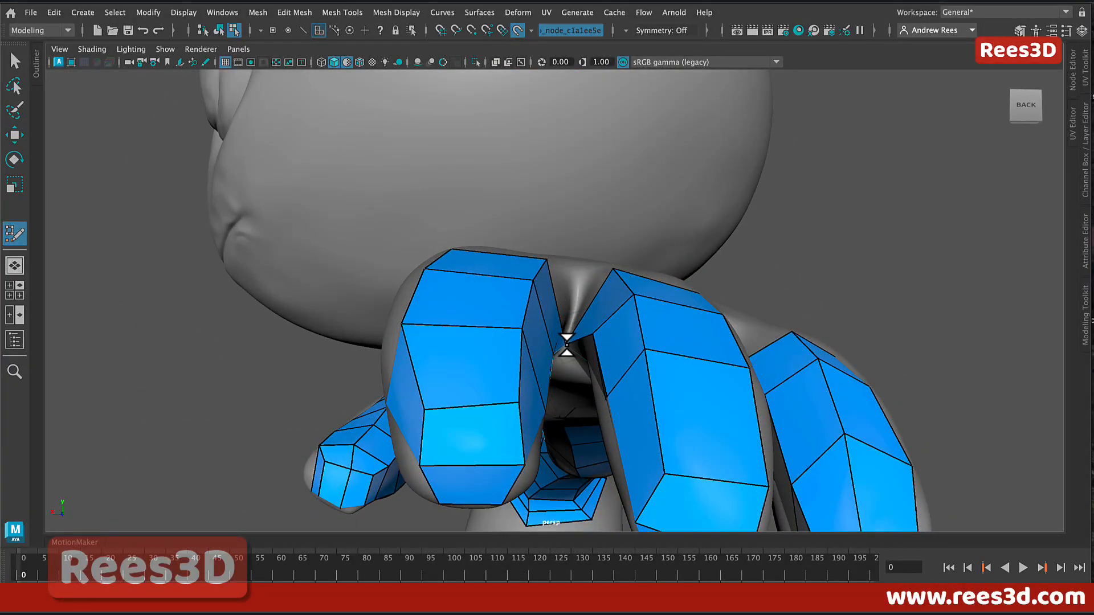
- Weld the palm-side base corners of the index and middle fingers into one vertex, undoing the unwanted attempts
left_click_drag(566, 344, 606, 321, "alt")
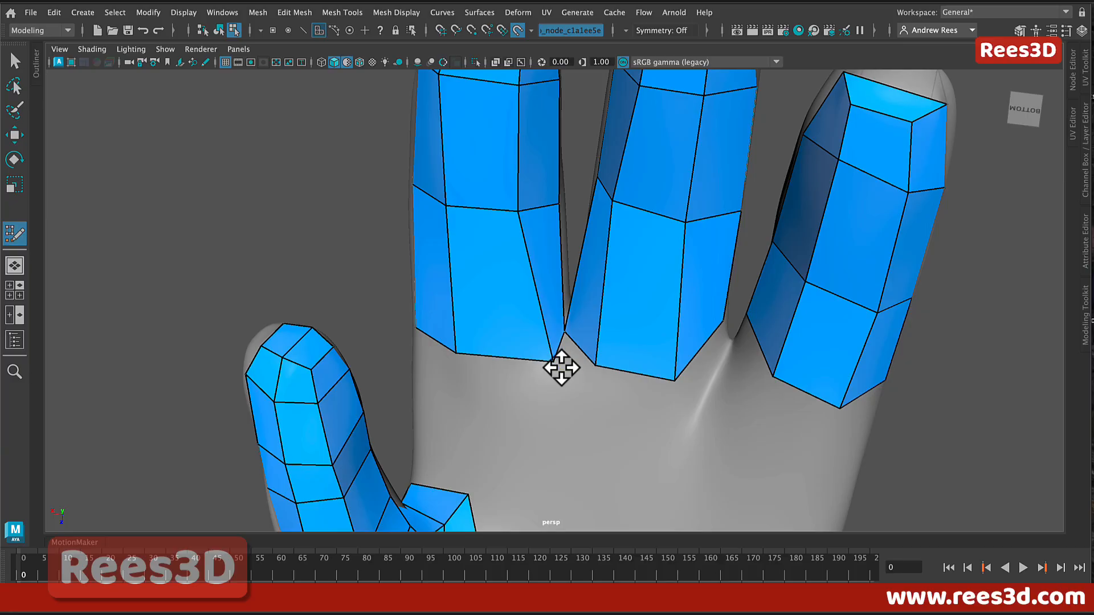
key("super+z")
key("super+z")
key("super+z")
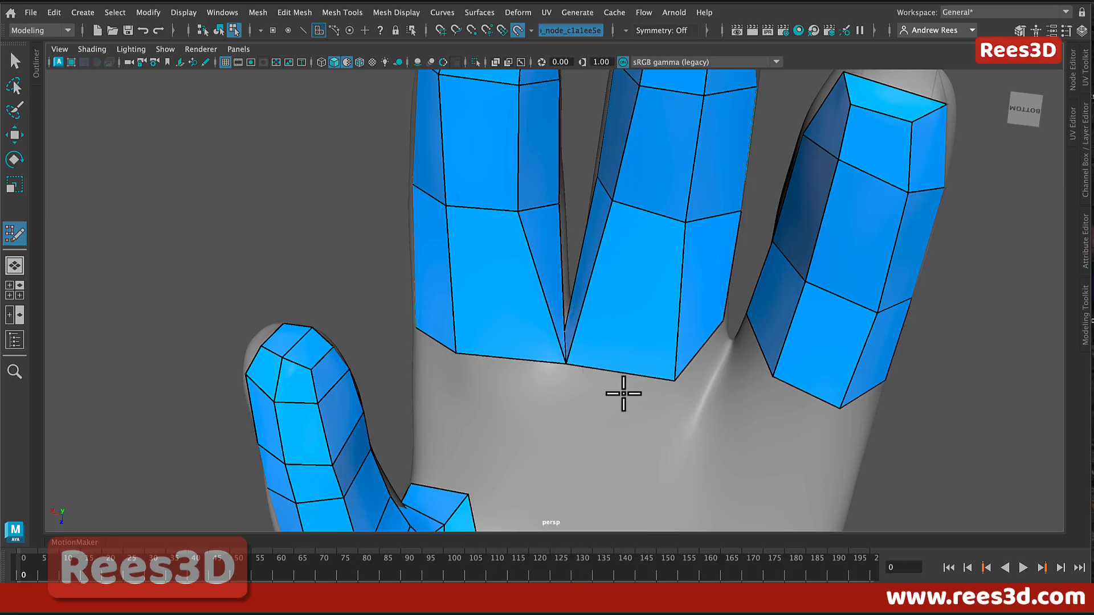
- Move the middle finger's palm-side corner to the next gap and weld its side vertex to the little finger's
left_click_drag(677, 379, 717, 384)
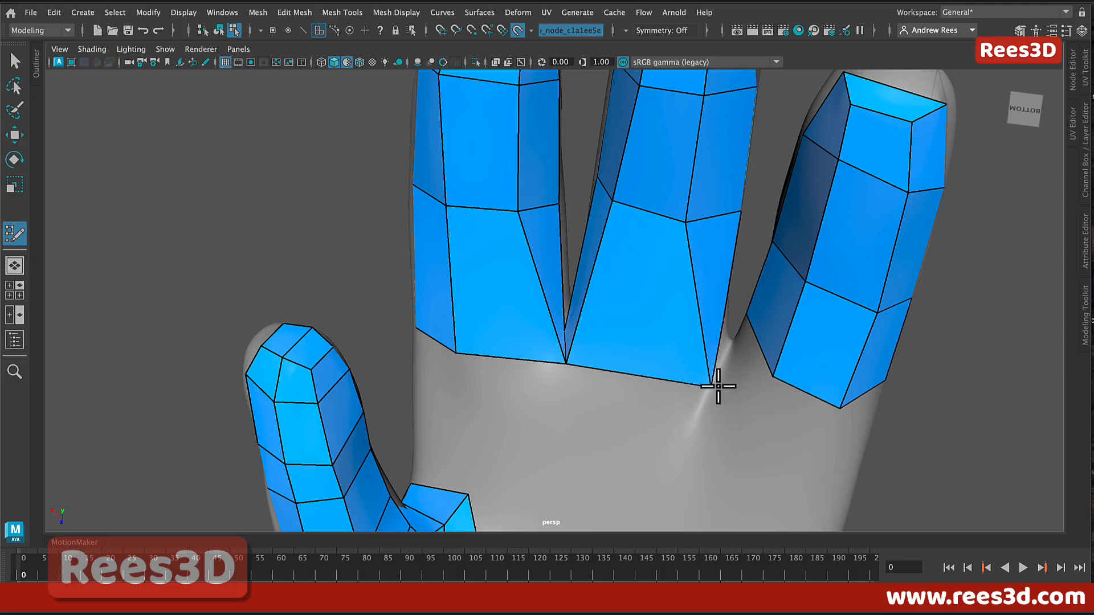
left_click_drag(744, 335, 725, 271, "alt")
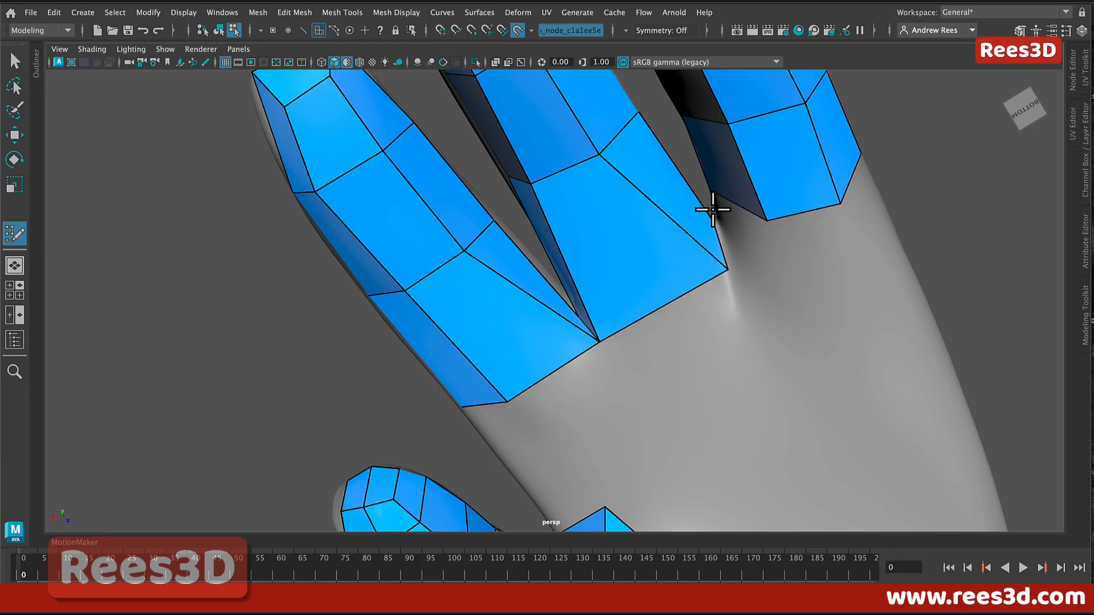
left_click_drag(732, 251, 672, 183, "alt")
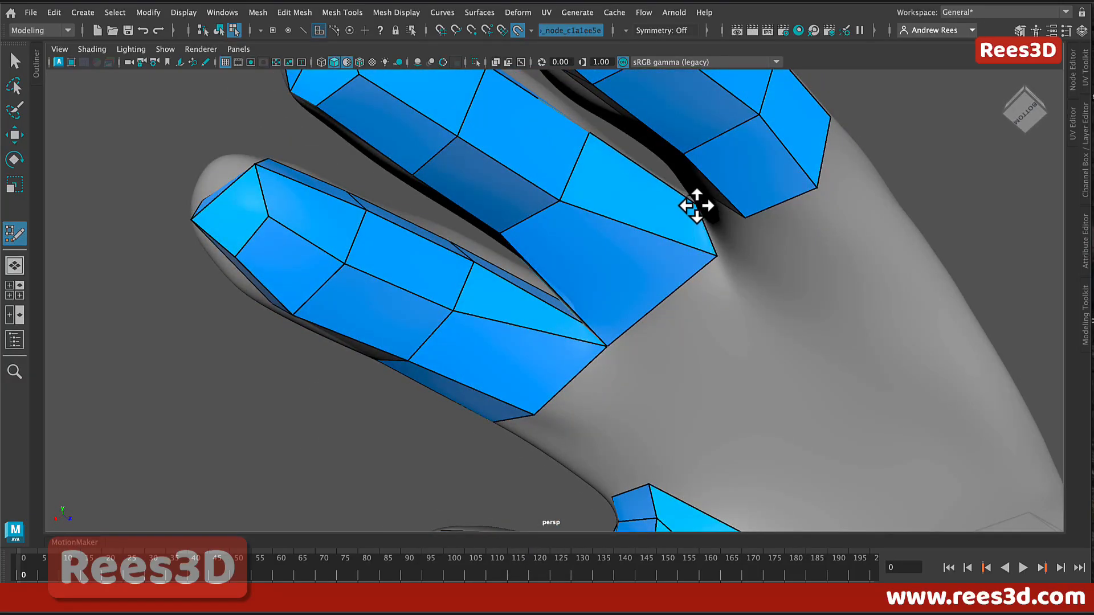
left_click_drag(704, 217, 740, 206, "alt")
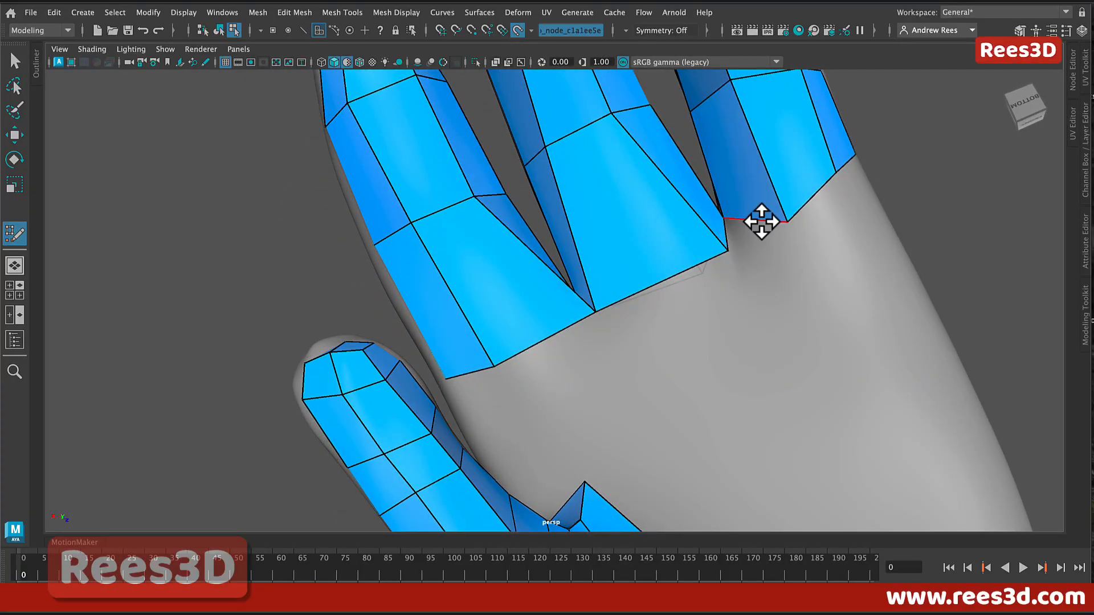
left_click_drag(851, 195, 772, 325, "alt")
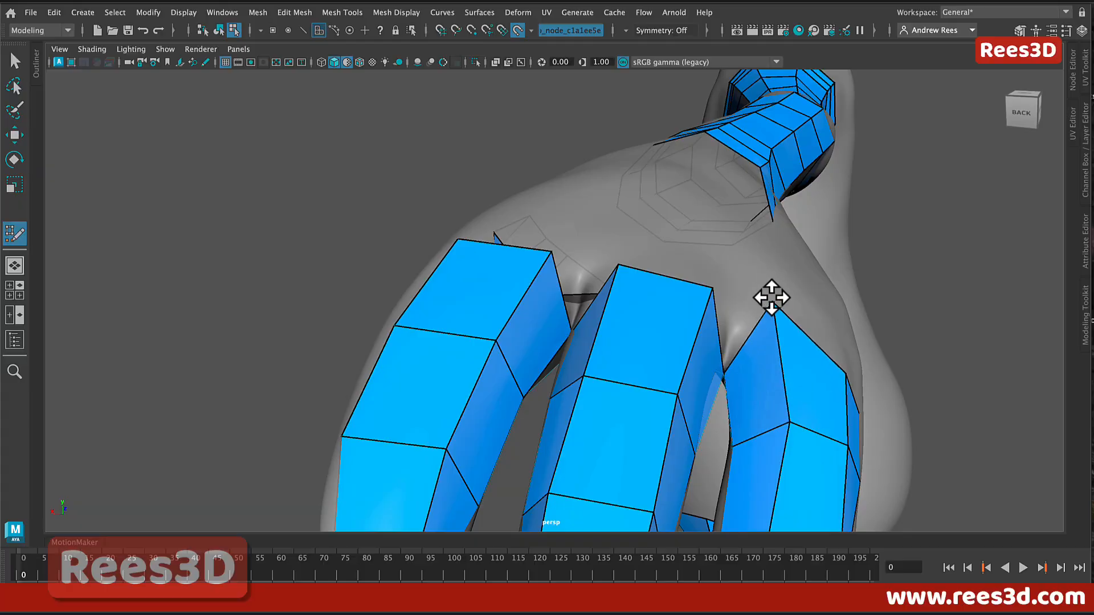
- Reshape the little finger's base on the back of the hand and weld its palm-side corner to the middle finger's
left_click_drag(714, 295, 767, 347, "alt")
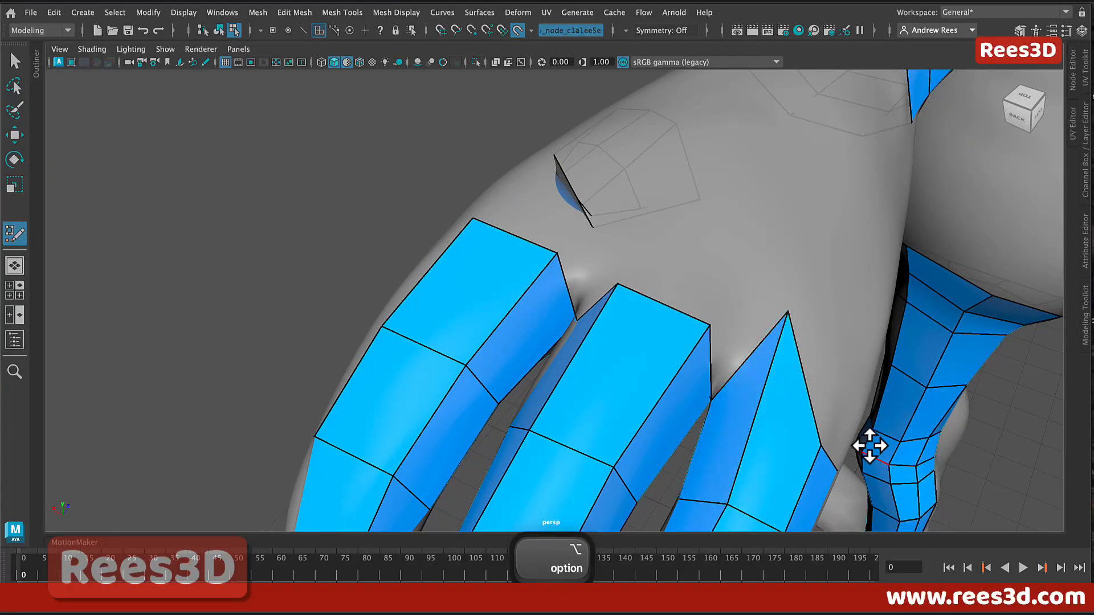
middle_click_drag(870, 445, 706, 339, "alt")
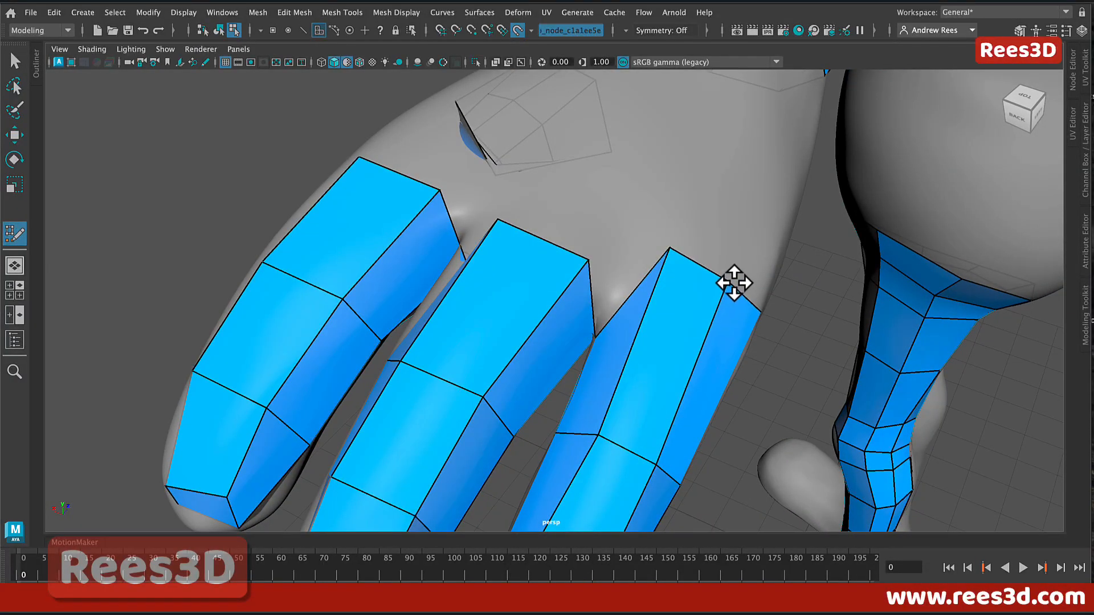
left_click_drag(734, 283, 648, 253, "alt")
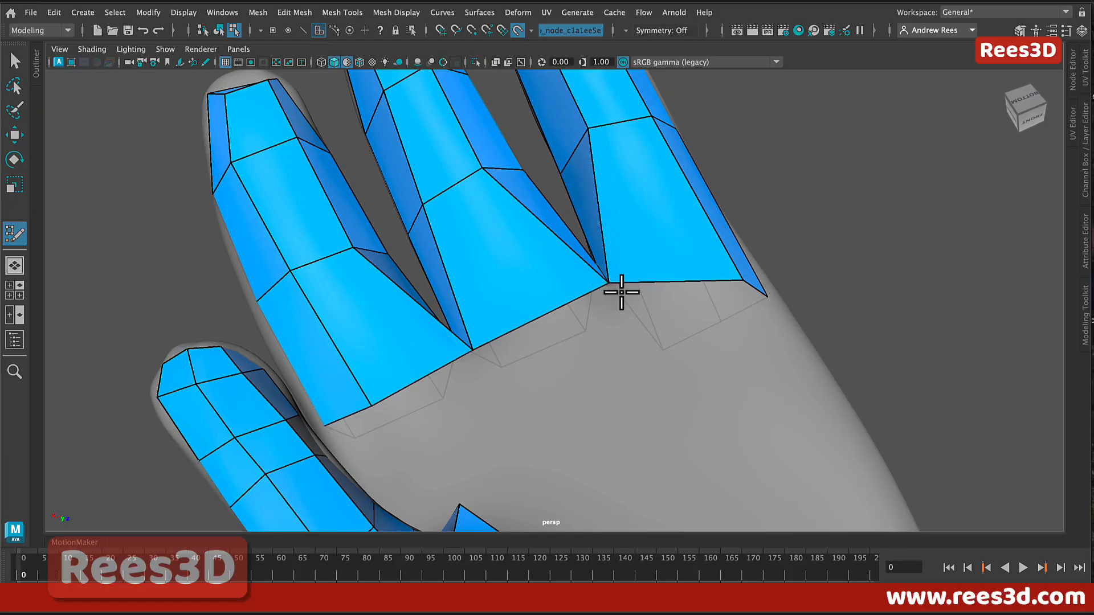
- Weld the neighbouring base corners of the little, middle and index fingers together on the back of the hand
left_click_drag(621, 292, 471, 433, "alt")
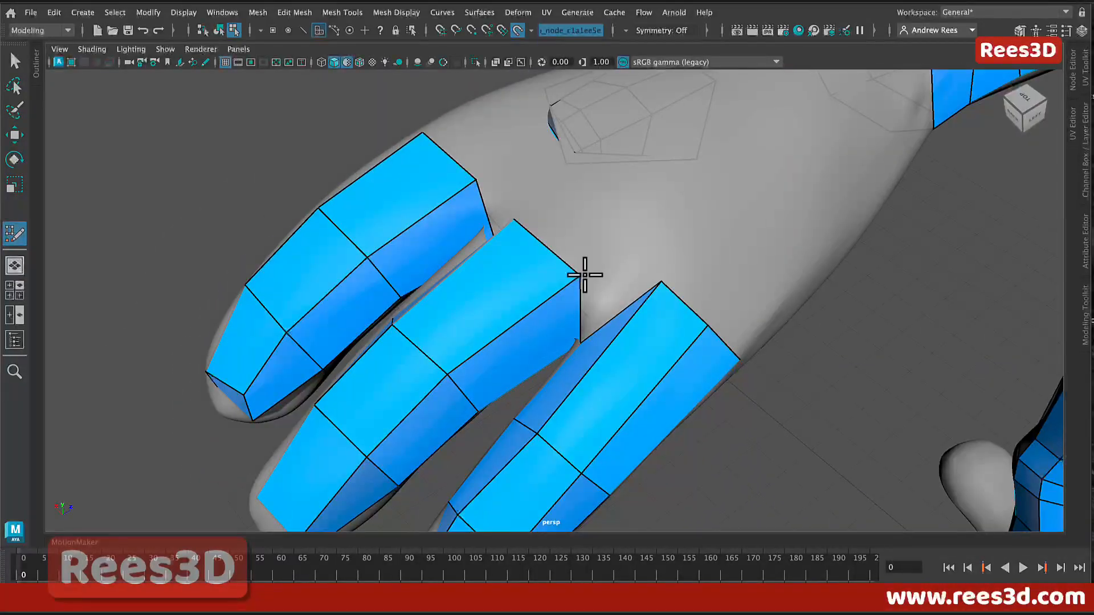
left_click_drag(639, 262, 585, 300)
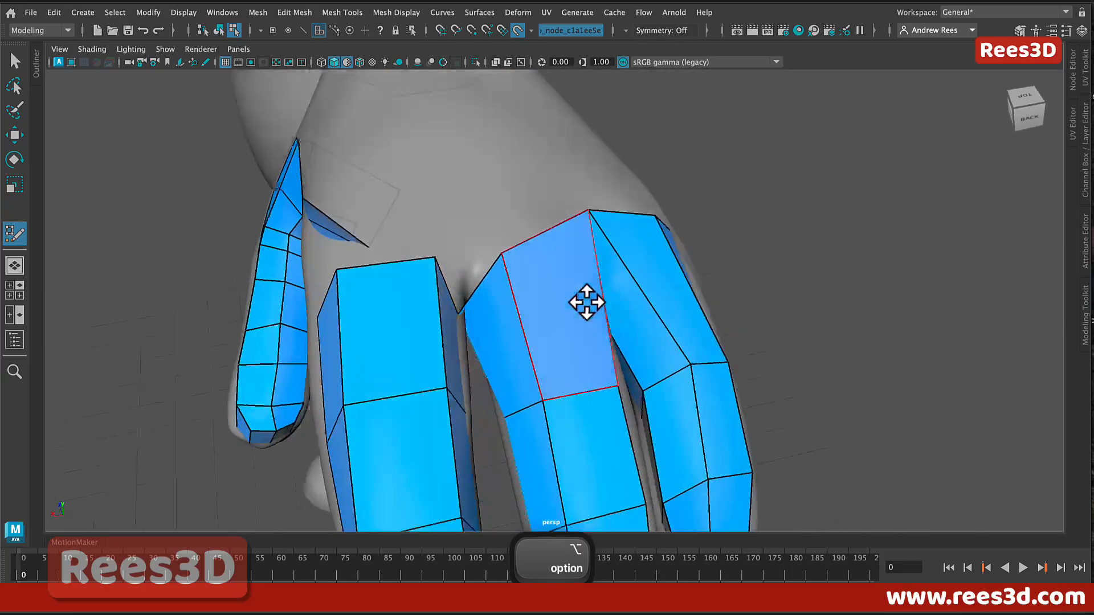
key("super+z")
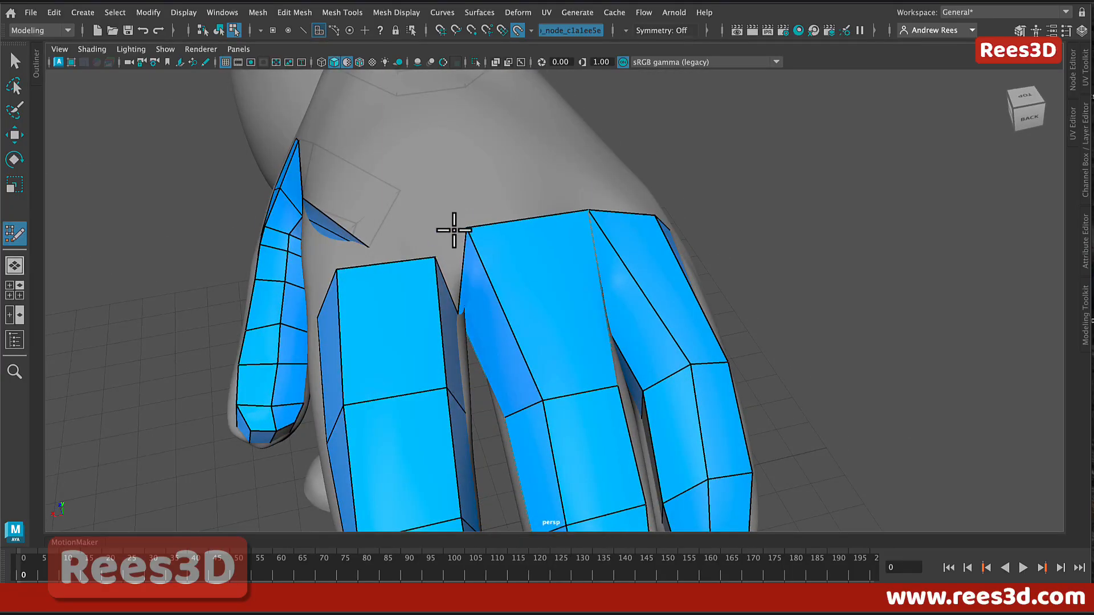
key("super+z")
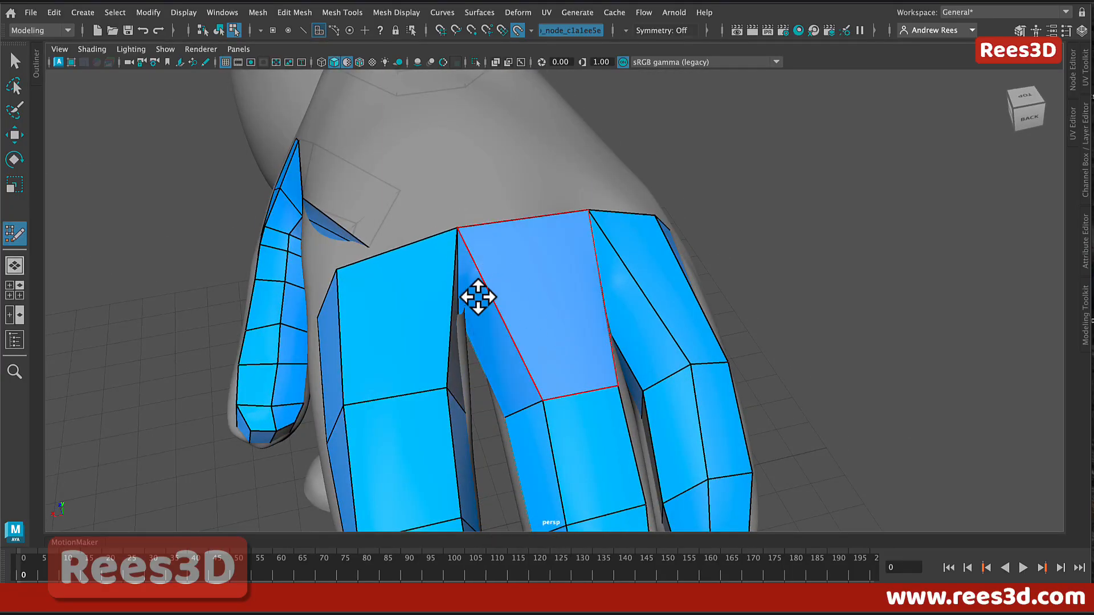
left_click_drag(405, 317, 473, 246, "alt")
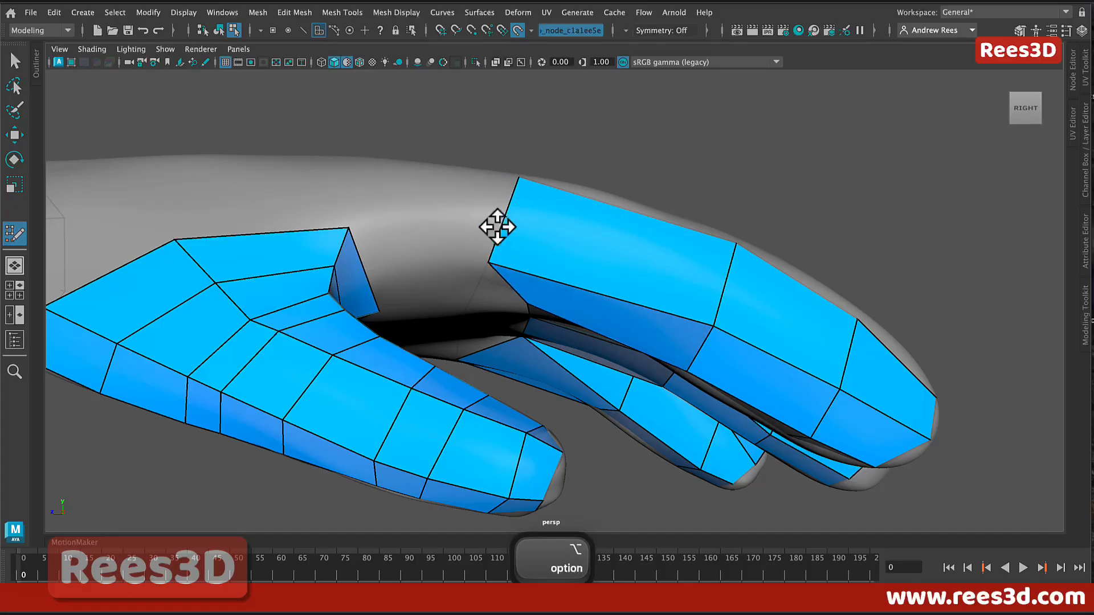
- Fill the gap between the thumb's inner edge and the side of the index finger's base with quads
left_click_drag(525, 176, 515, 226, "alt")
key("super+z")
key("super+z")
left_click_drag(572, 313, 406, 338, "alt")
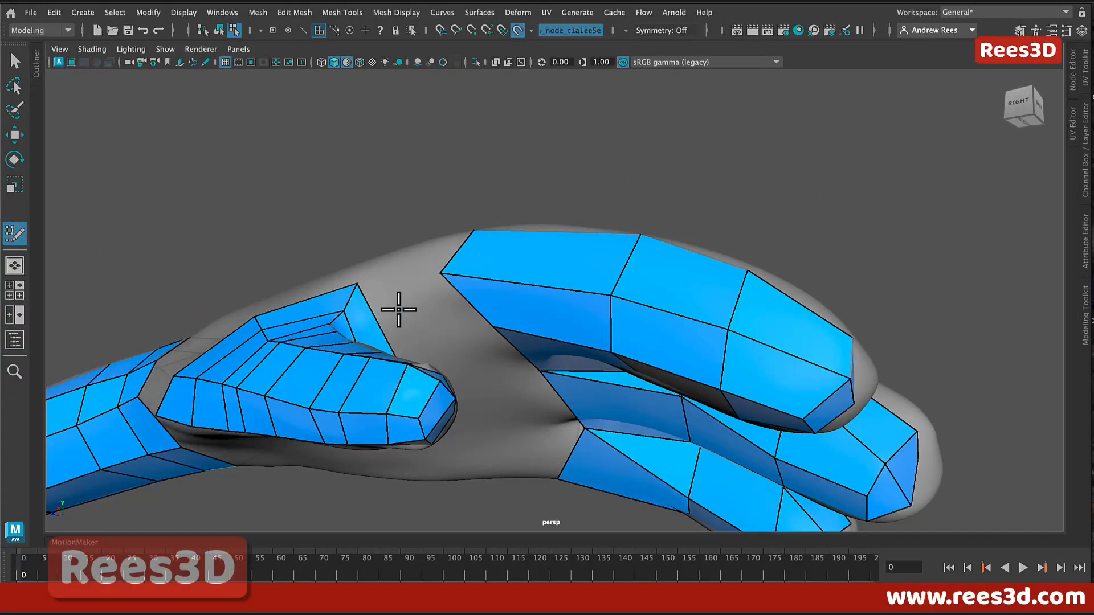
mouse_move(419, 308)
left_mouse_down("alt")
mouse_move(451, 312)
mouse_move(414, 305)
left_mouse_up("alt")
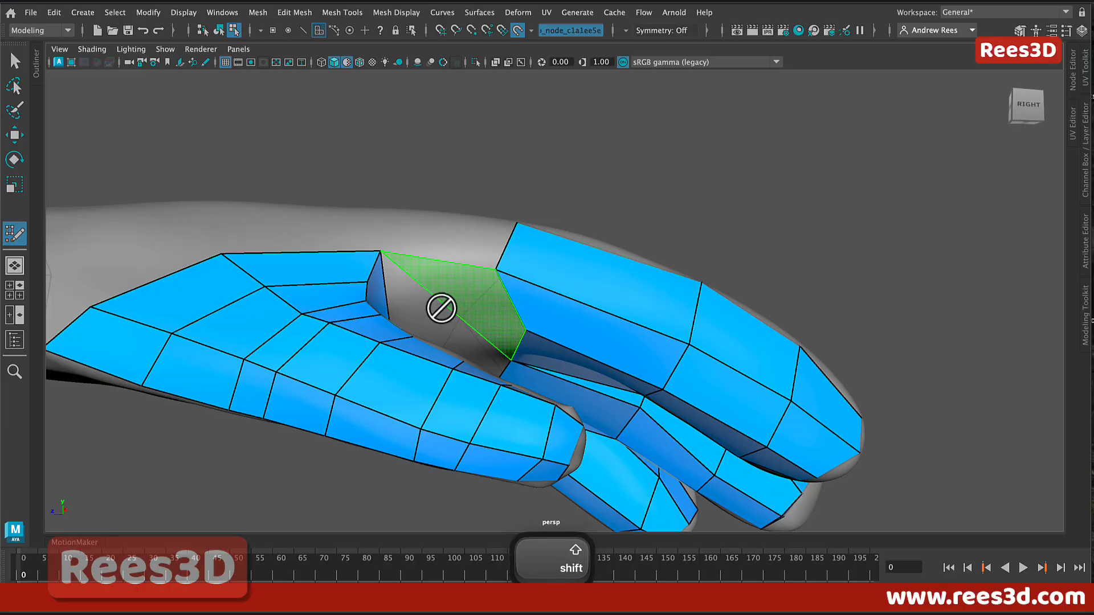
mouse_move(457, 294)
left_mouse_down("alt")
mouse_move(464, 310)
mouse_move(518, 276)
mouse_move(515, 238)
mouse_move(572, 298)
mouse_move(520, 305)
mouse_move(520, 234)
mouse_move(560, 351)
mouse_move(496, 317)
mouse_move(623, 330)
mouse_move(654, 349)
mouse_move(615, 266)
mouse_move(518, 306)
left_mouse_up("alt")
left_click(439, 310, "shift")
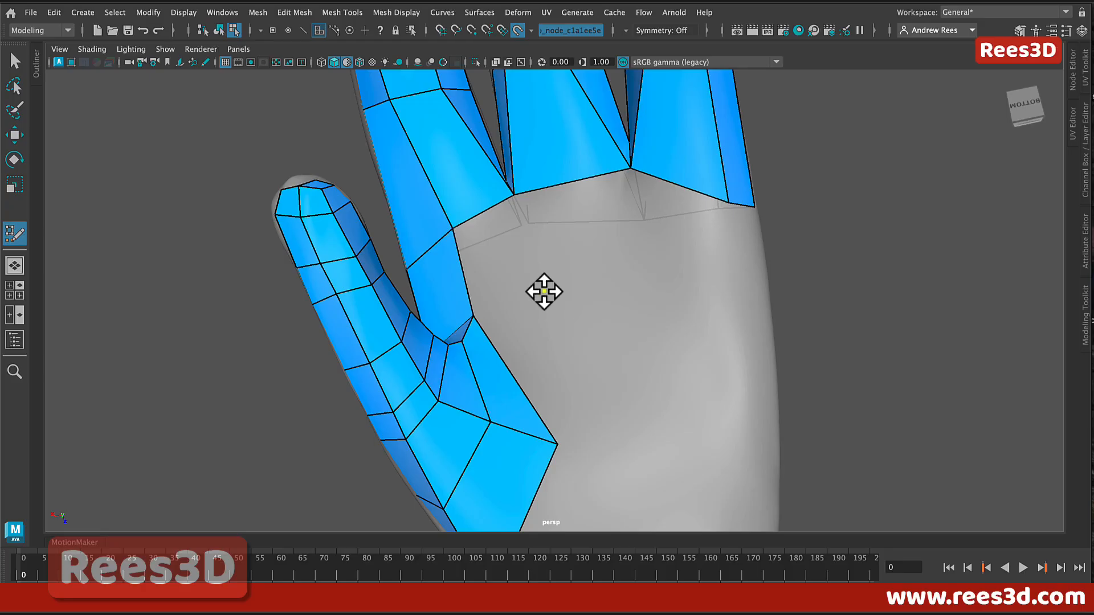
- Add a row of quads across the palm below the index, middle and little fingers, continuing around the hand's outer side
left_click(514, 268, "shift")
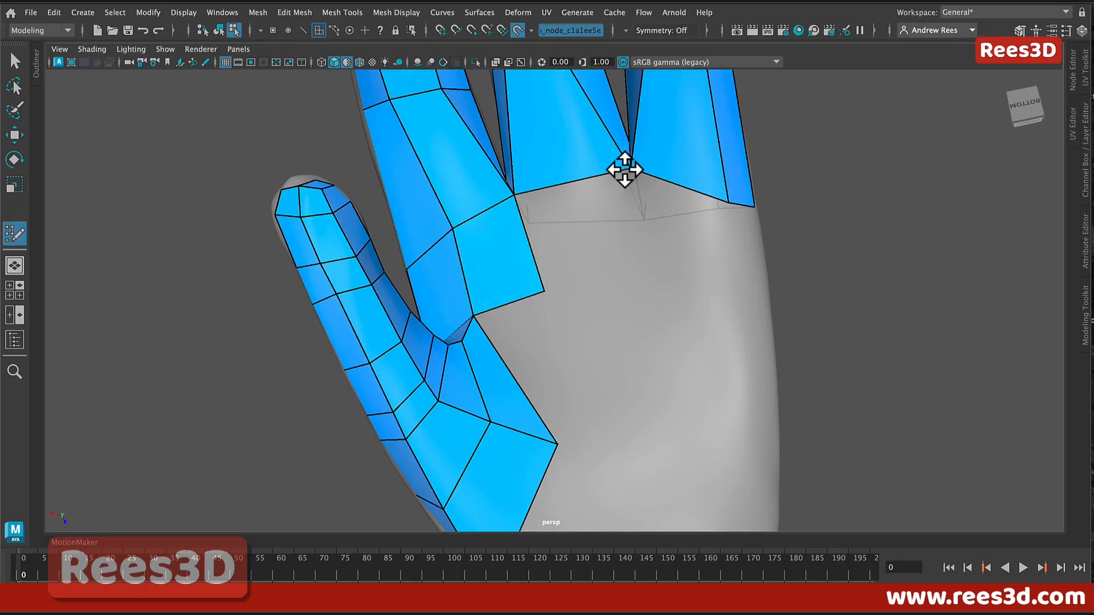
left_click(593, 240, "shift")
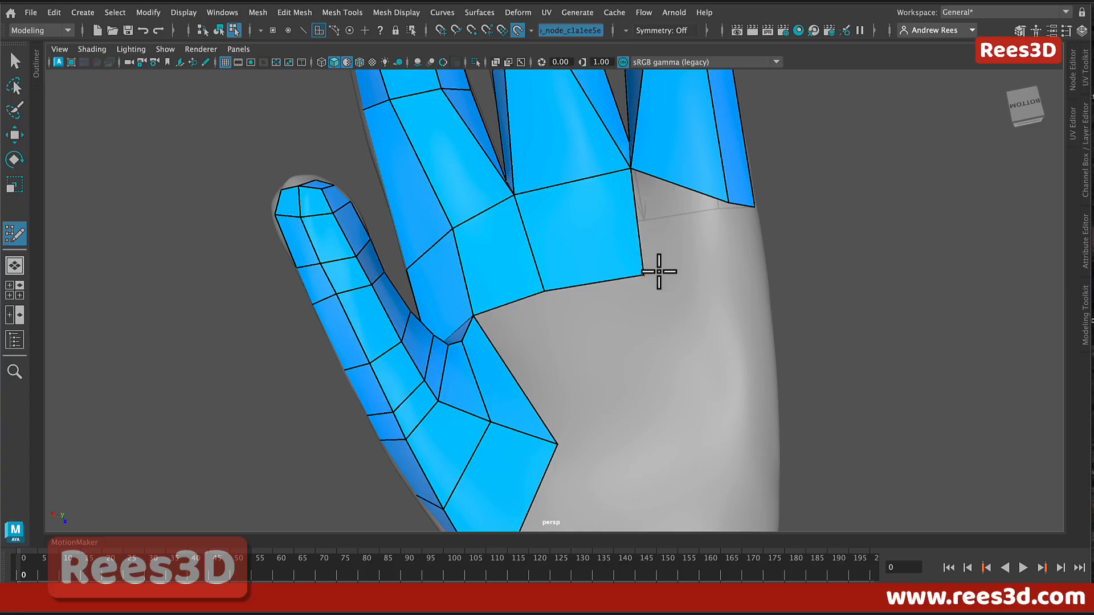
left_click(695, 246, "shift")
mouse_move(708, 261)
left_mouse_down("alt")
mouse_move(696, 276)
mouse_move(667, 254)
mouse_move(686, 265)
mouse_move(672, 303)
mouse_move(664, 285)
left_mouse_up("alt")
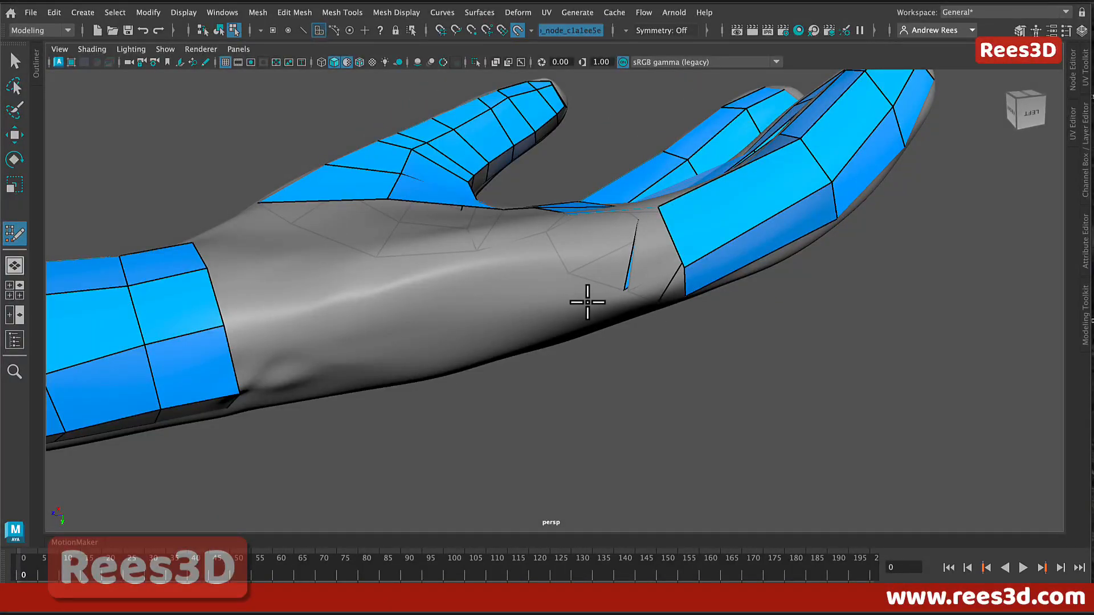
left_click(612, 285, "shift")
- Place a row of points across the back of the hand behind the knuckles, undoing the misplaced one
mouse_move(616, 296)
left_mouse_down("alt")
mouse_move(630, 349)
mouse_move(559, 264)
mouse_move(525, 260)
mouse_move(562, 277)
left_mouse_up("alt")
middle_click_drag(586, 241, 672, 393, "alt")
left_click_drag(673, 393, 689, 371, "alt")
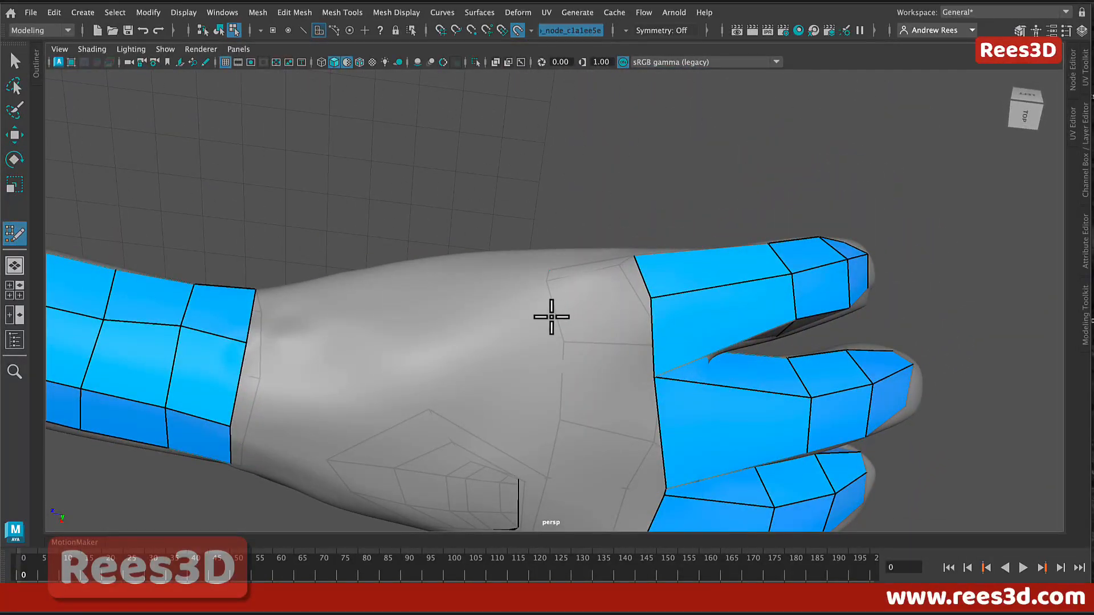
left_click_drag(598, 390, 708, 337, "alt")
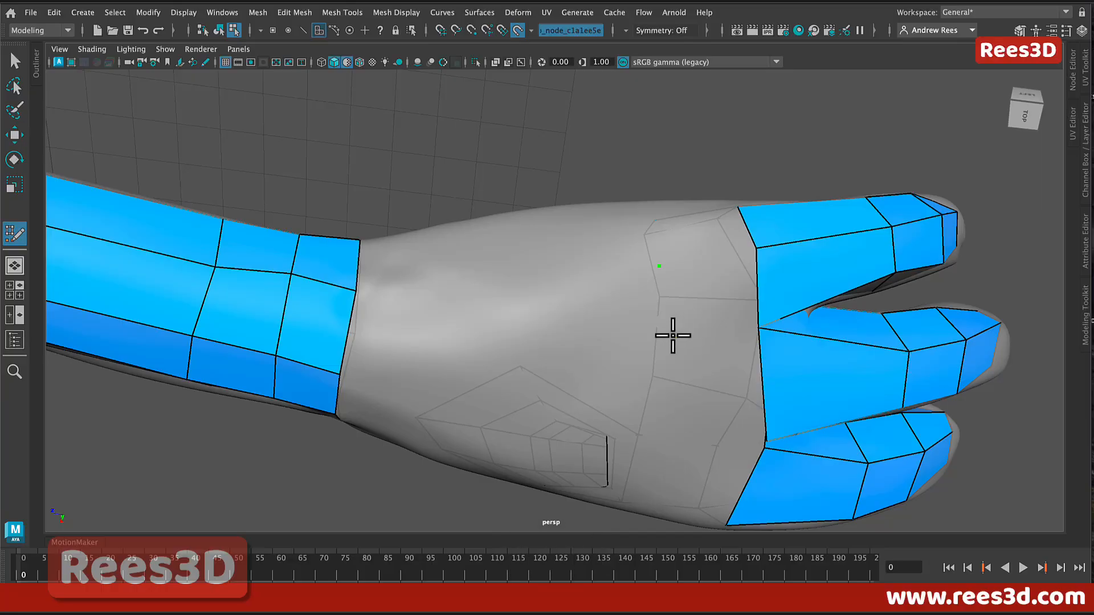
key("super+z")
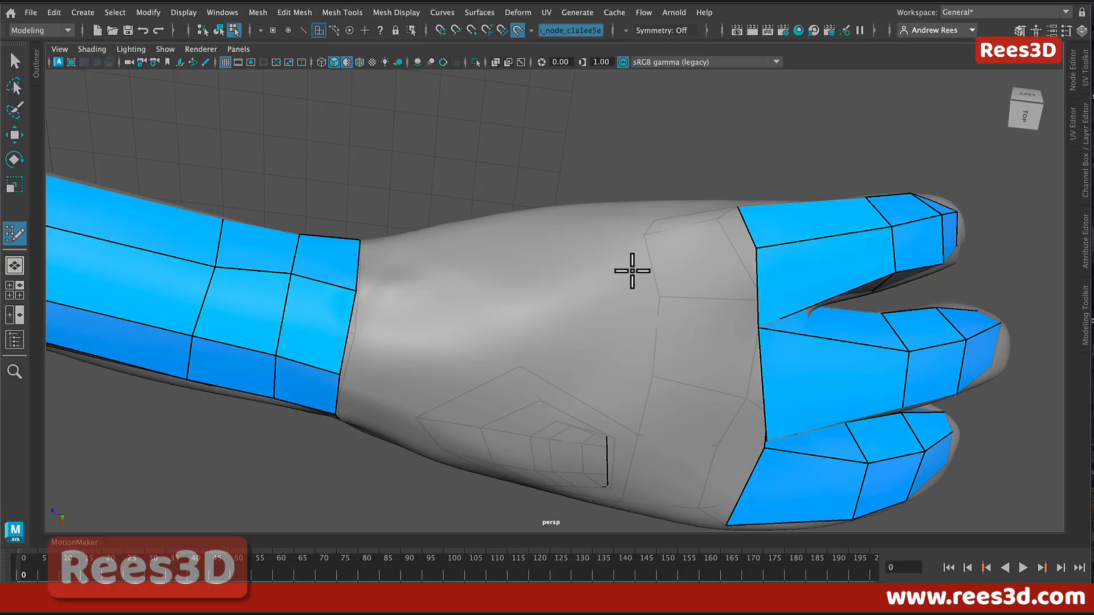
left_click_drag(675, 395, 677, 354, "alt")
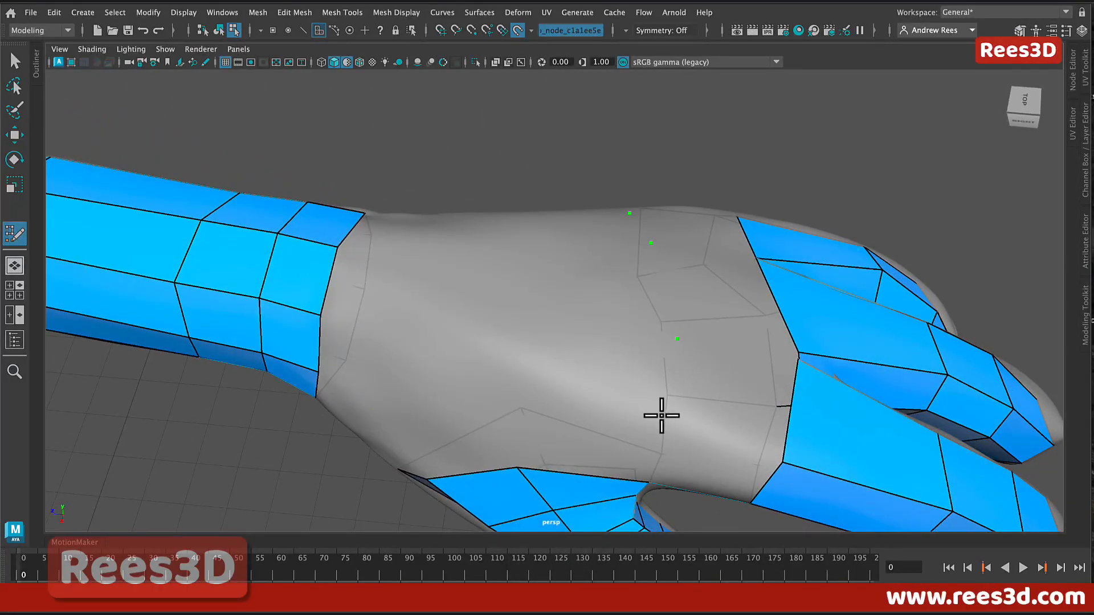
left_click_drag(661, 423, 700, 333, "alt")
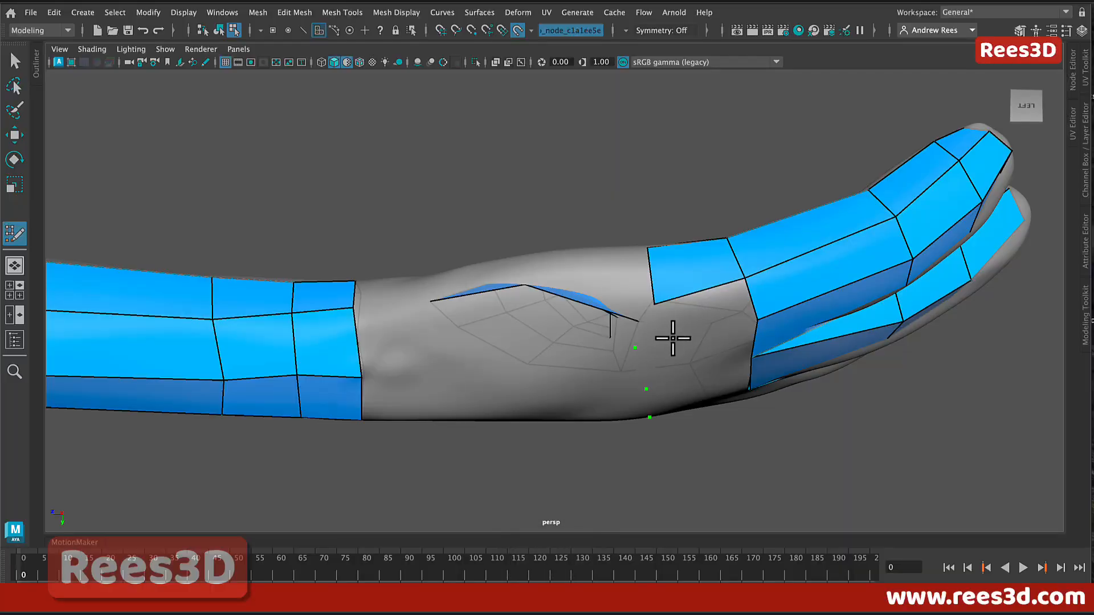
- Fill quads between the new points and the bases of the little and middle fingers on the back of the hand
key("shift")
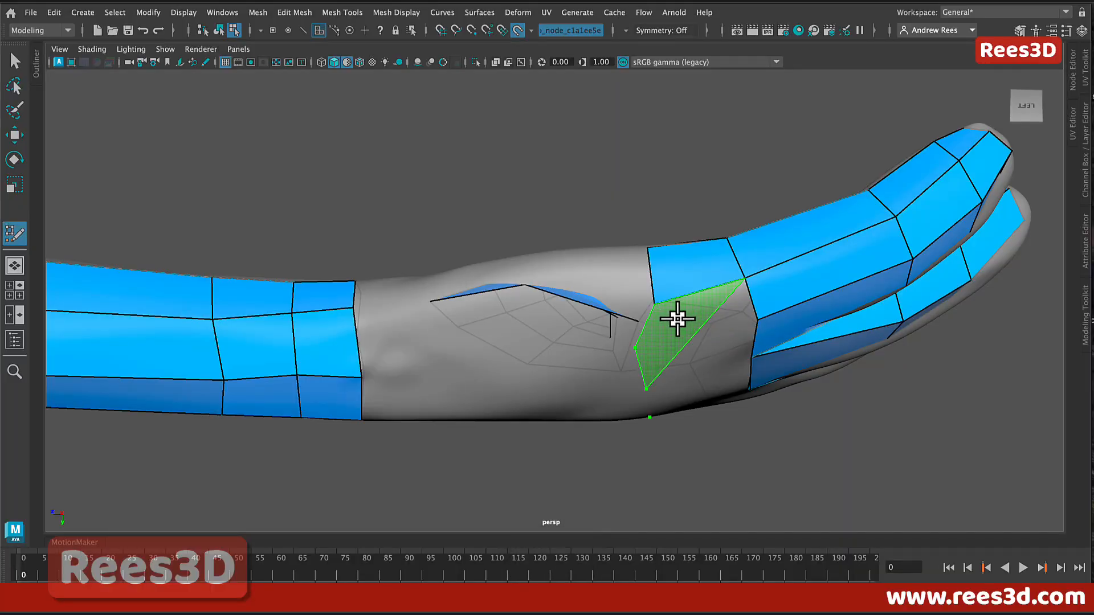
mouse_move(679, 360)
left_mouse_down("alt")
mouse_move(664, 347)
mouse_move(692, 277)
left_mouse_up("alt")
key("shift")
left_click(691, 272, "shift")
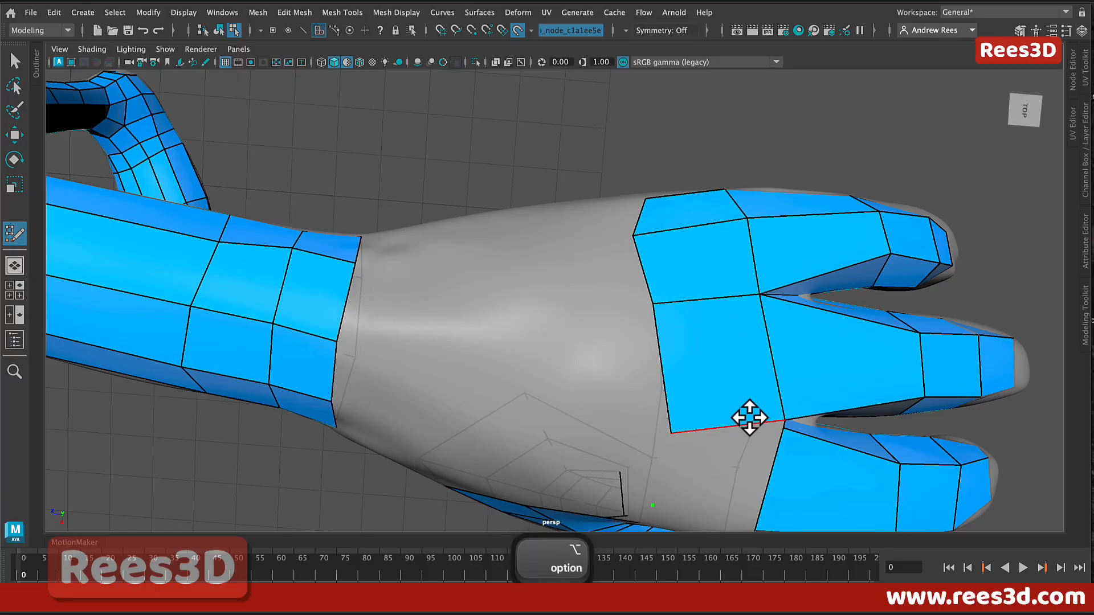
left_click_drag(750, 416, 745, 371, "alt")
key("shift")
key("shift")
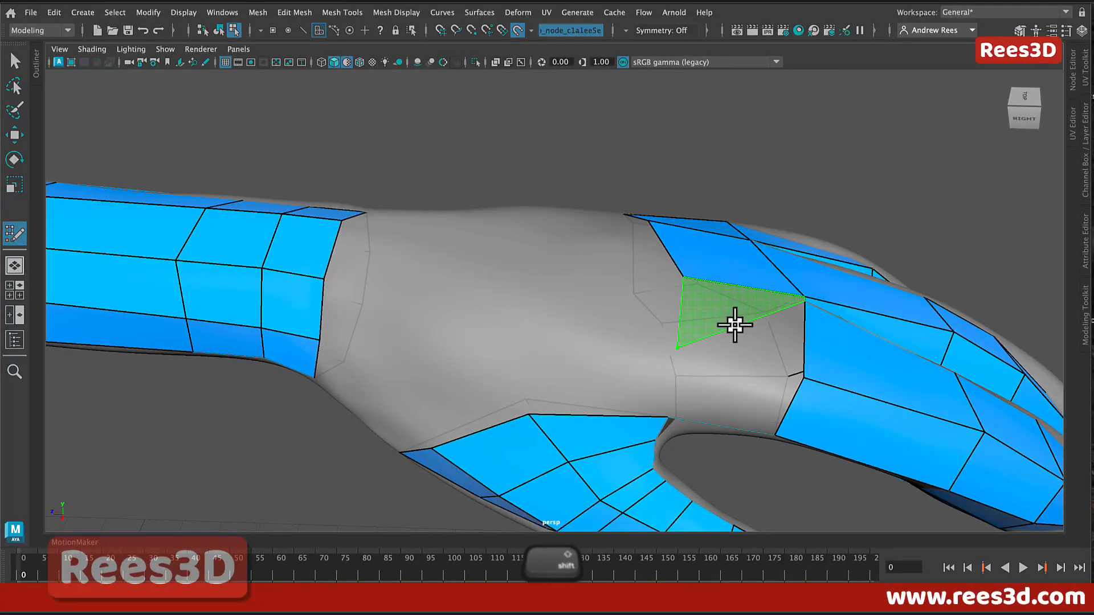
- Join the index and middle fingers' knuckle corners and fill the quads behind the index finger down to the thumb web
left_click_drag(803, 366, 520, 326, "alt")
middle_click_drag(520, 325, 622, 361, "alt")
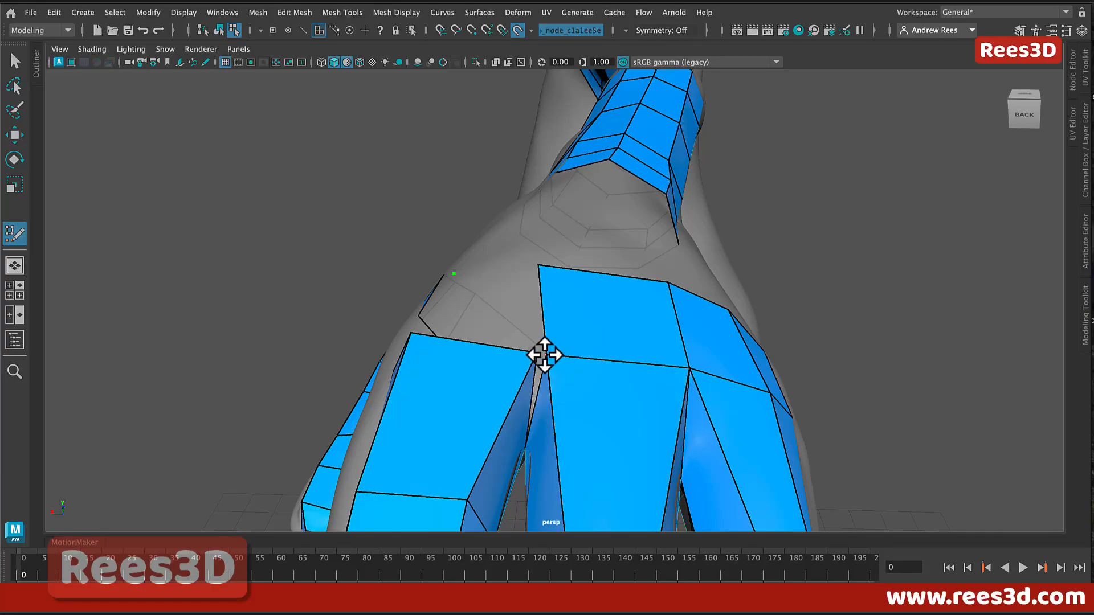
mouse_move(542, 355)
left_mouse_down()
mouse_move(515, 379)
mouse_move(568, 392)
left_mouse_up()
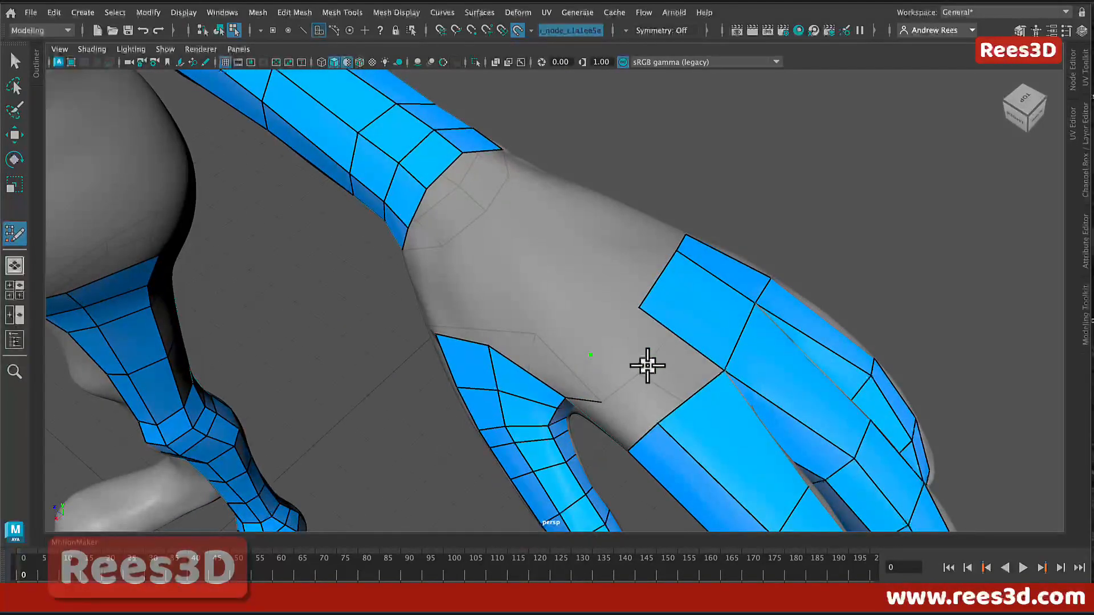
left_click(651, 370, "shift")
left_click_drag(651, 370, 672, 324, "alt")
left_click(672, 294, "shift")
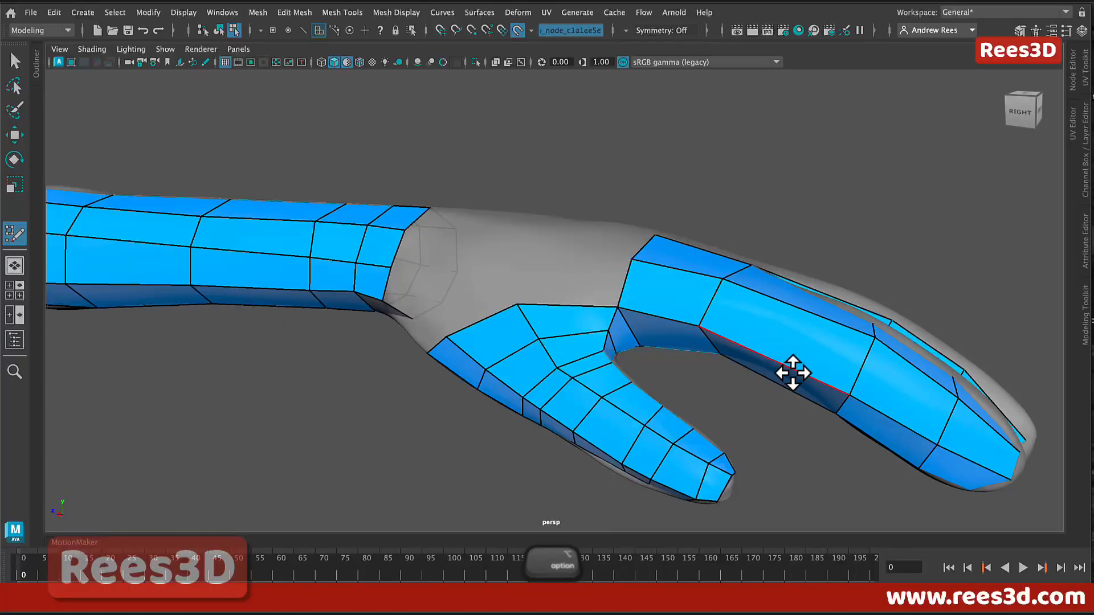
- Examine the quad layout around the palm, thumb, knuckles and back of the hand from several angles
right_click_drag(792, 372, 696, 402, "alt")
left_click_drag(696, 403, 631, 335, "alt")
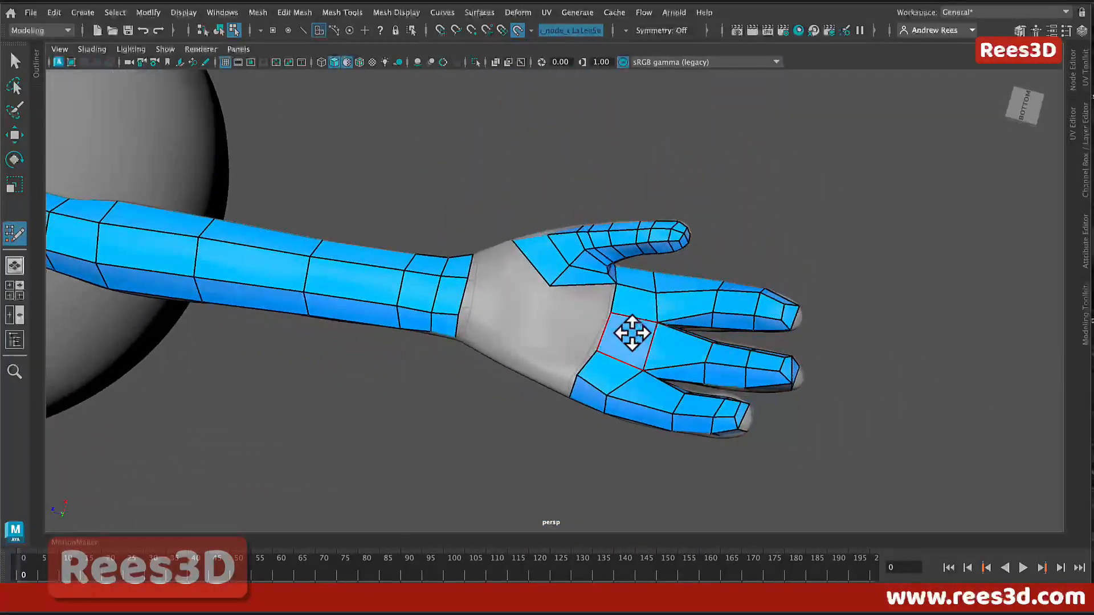
right_click_drag(631, 335, 615, 382, "alt")
middle_click_drag(615, 381, 507, 393, "alt")
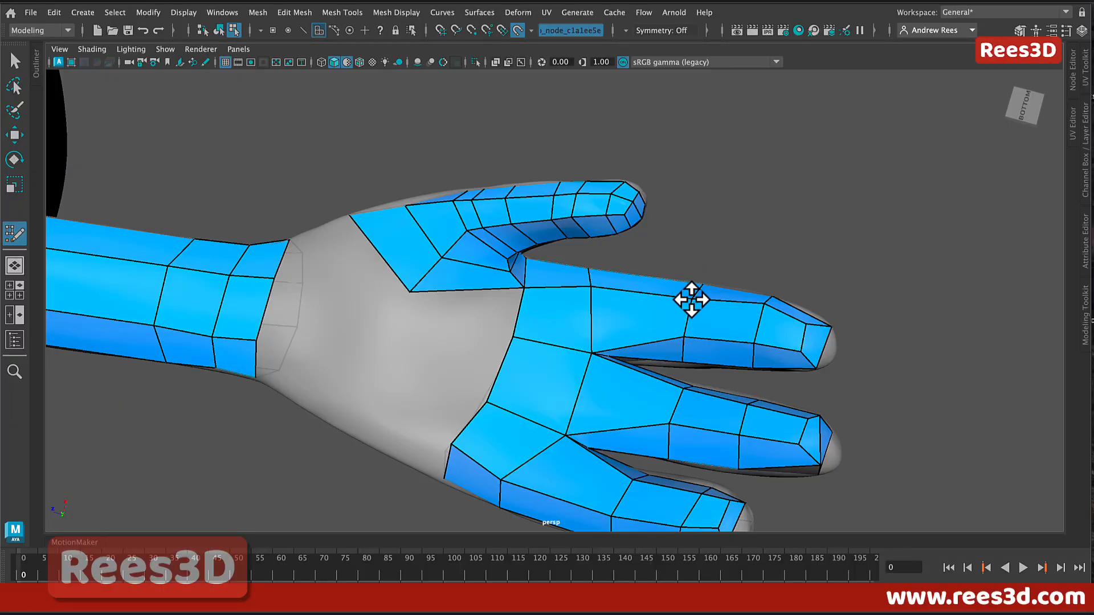
left_click_drag(709, 310, 741, 335, "alt")
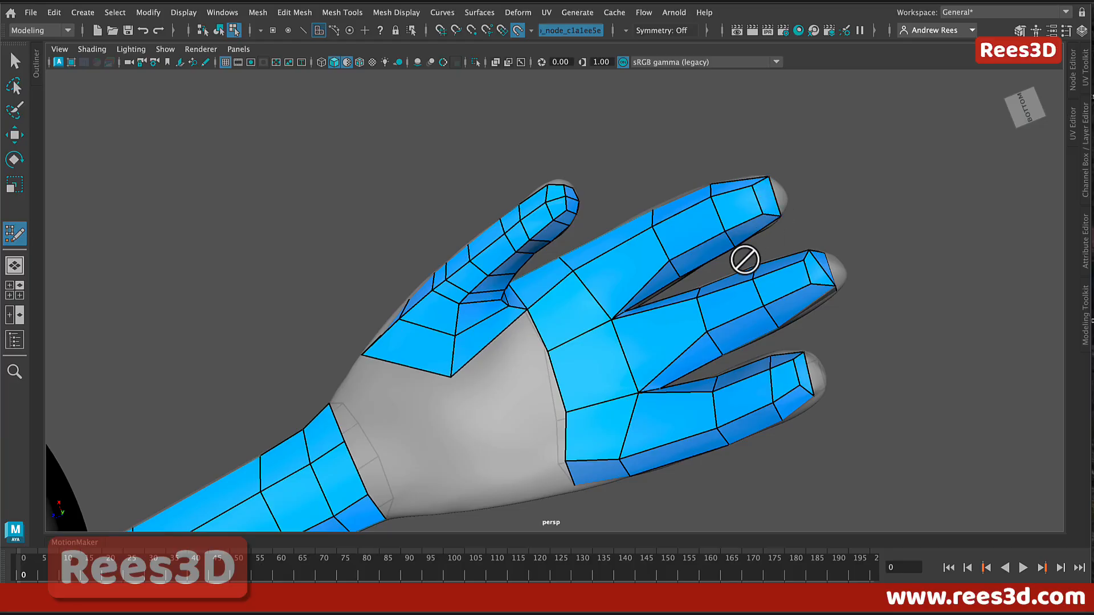
left_click_drag(744, 260, 682, 183, "alt")
middle_click_drag(621, 176, 716, 276, "alt")
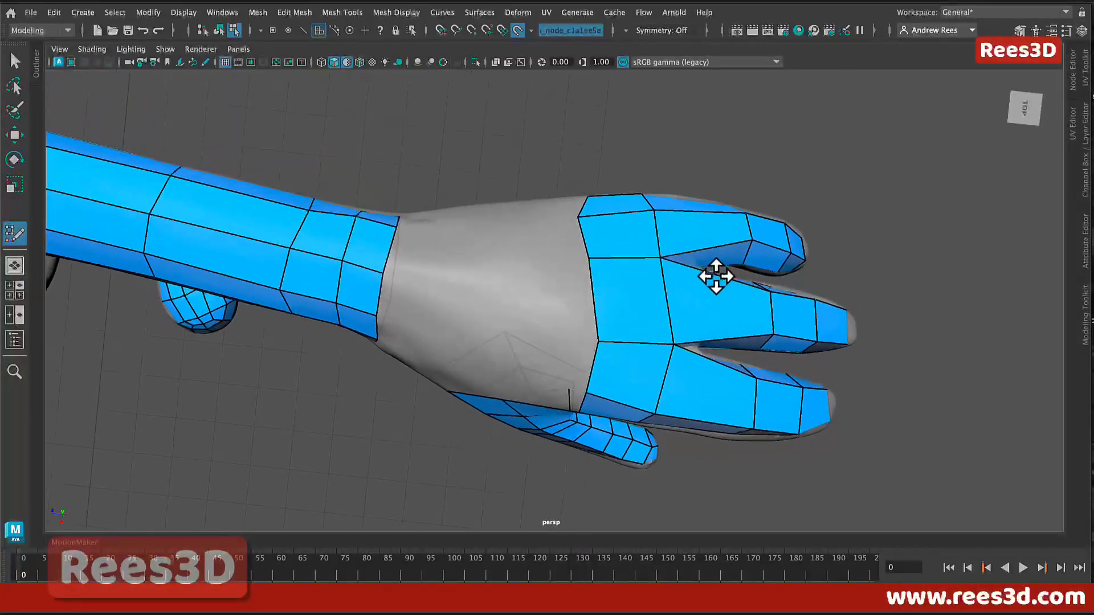
- Place a second row of points across the back of the hand, between the knuckle quads and the wrist
left_click_drag(716, 276, 707, 311, "alt")
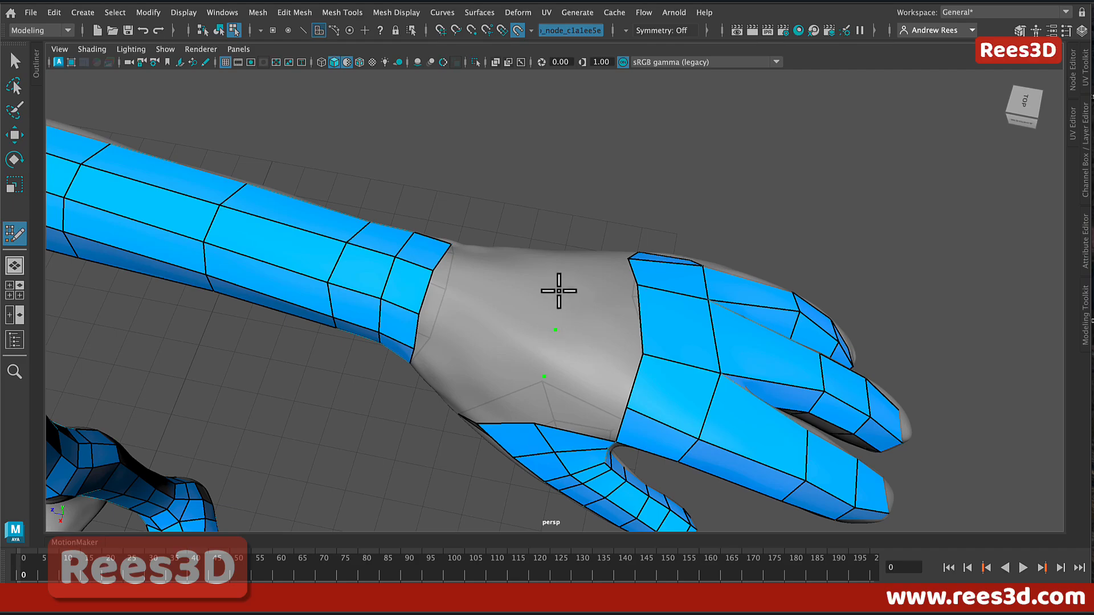
left_click_drag(558, 282, 587, 376, "alt")
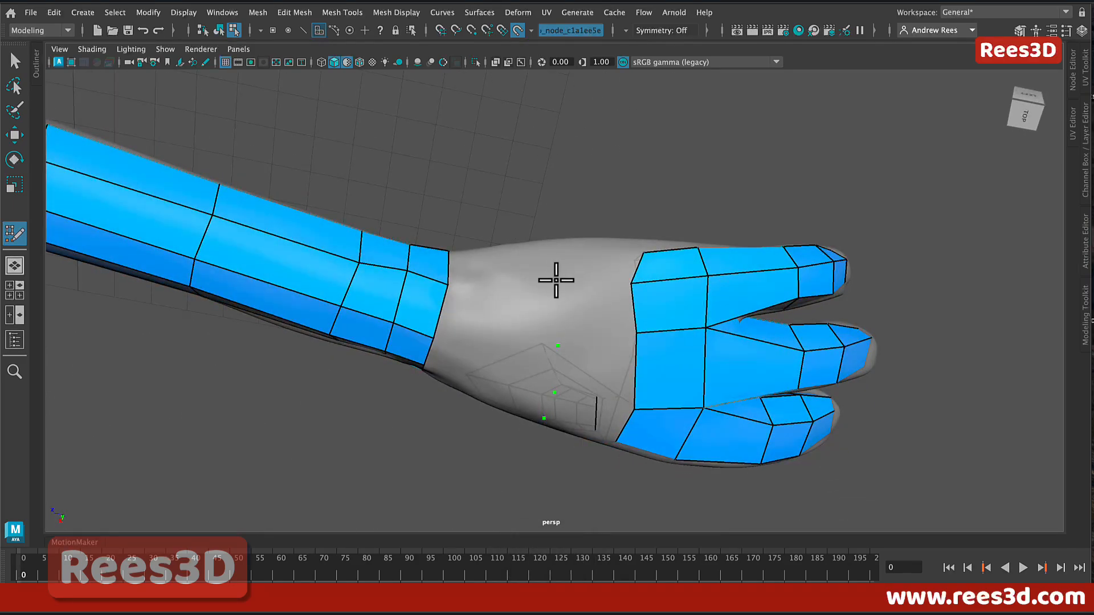
left_click_drag(585, 304, 583, 216, "alt")
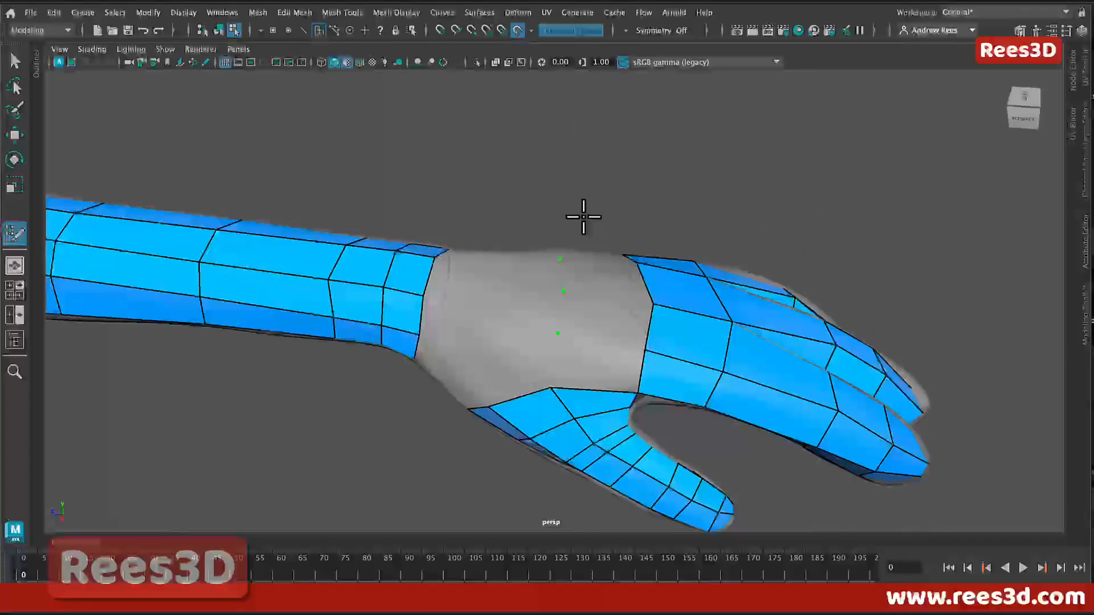
- Fill the second row of quads across the back of the hand, starting from the thumb's base behind the index finger
left_click(618, 359, "shift")
key("super+z")
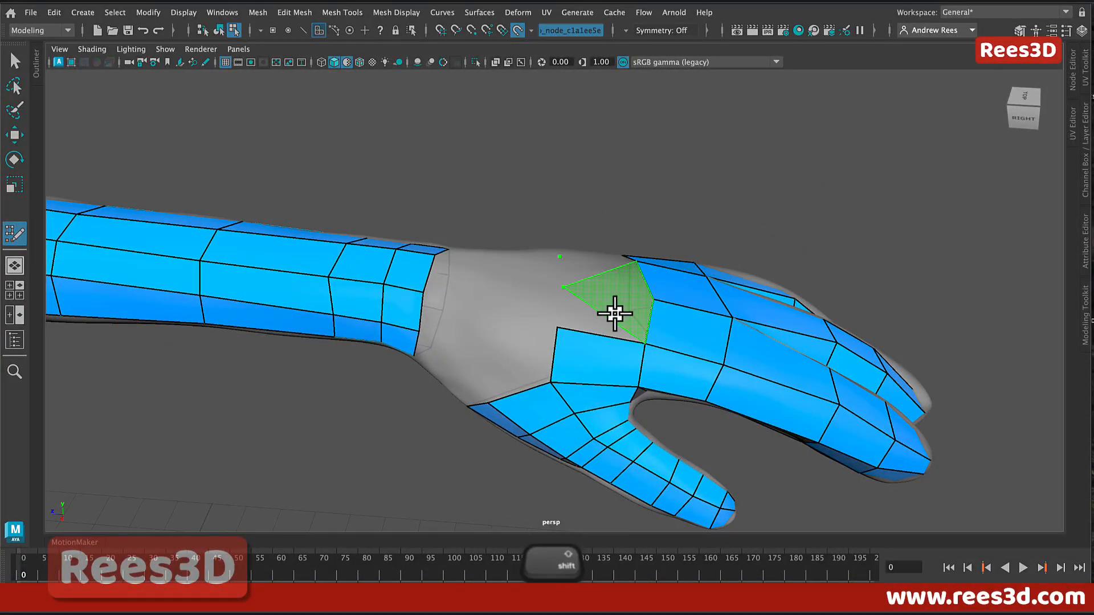
left_click(615, 315, "shift")
key("super+z")
left_click_drag(599, 317, 608, 347, "alt")
left_click(604, 336, "shift")
- Fill the second-row quad on the outer side of the hand, behind the little finger
left_click_drag(601, 298, 642, 305, "alt")
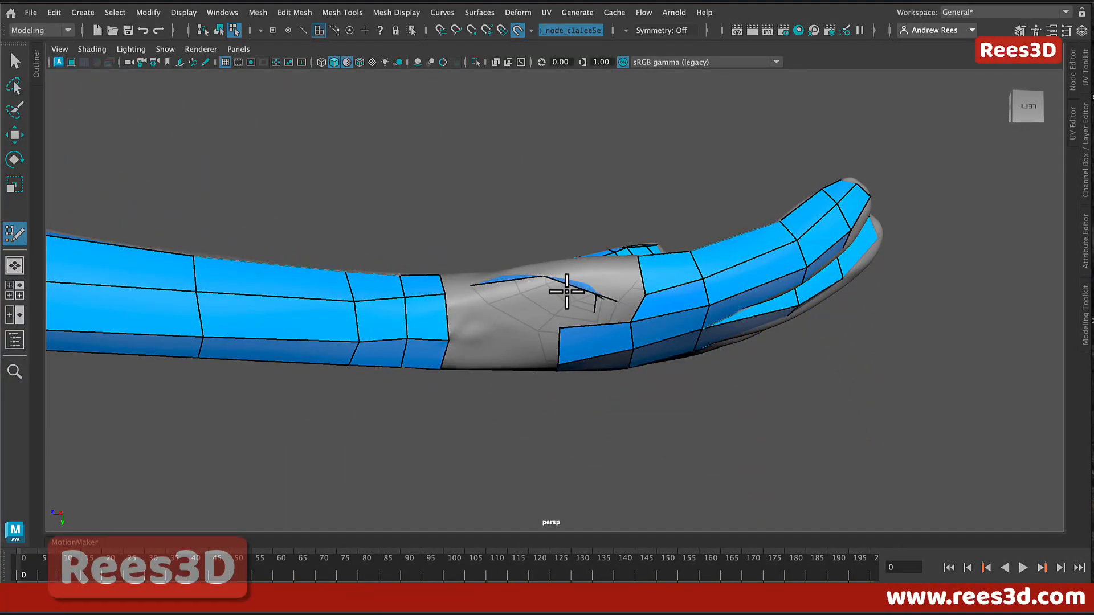
left_click_drag(567, 291, 601, 342, "alt")
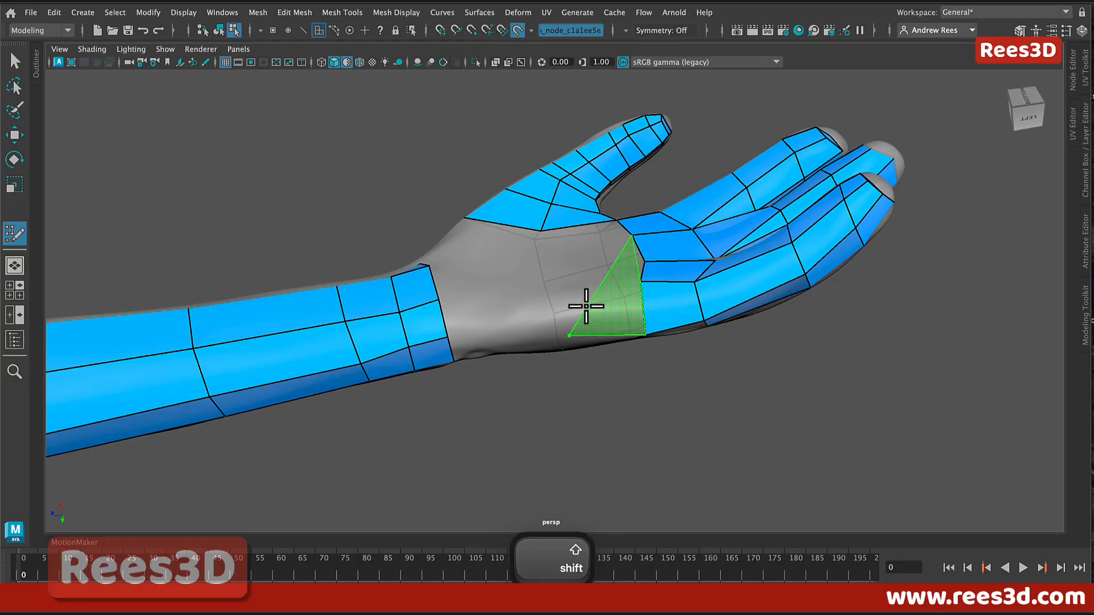
key("shift")
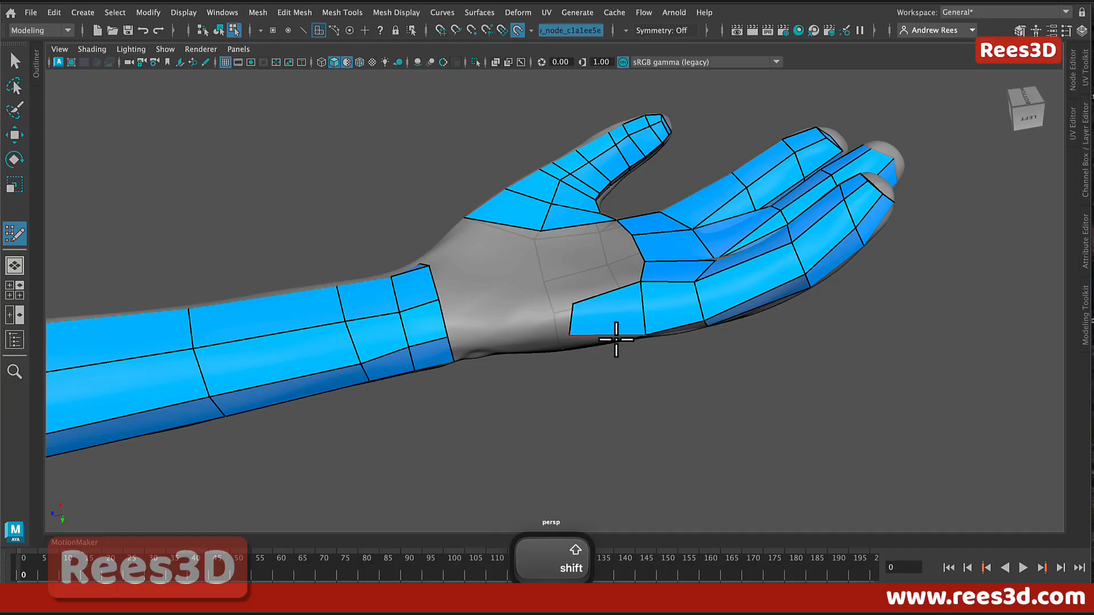
- Fill the second row of quads across the palm, from the thumb's base to the outer side of the hand
left_click_drag(613, 347, 600, 320, "alt")
left_click(604, 303, "shift")
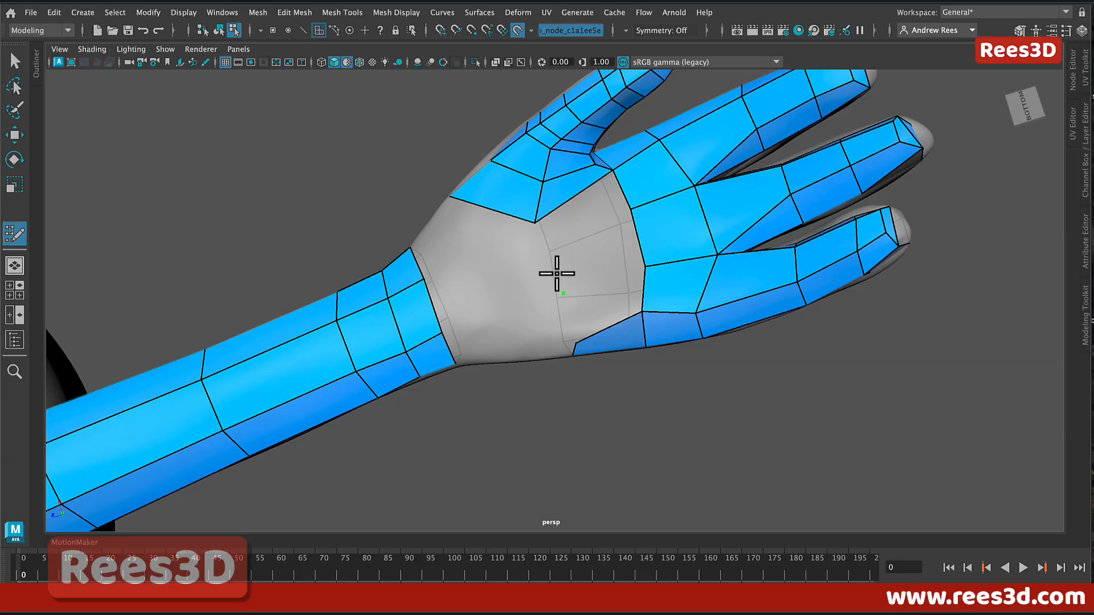
left_click(583, 216, "shift")
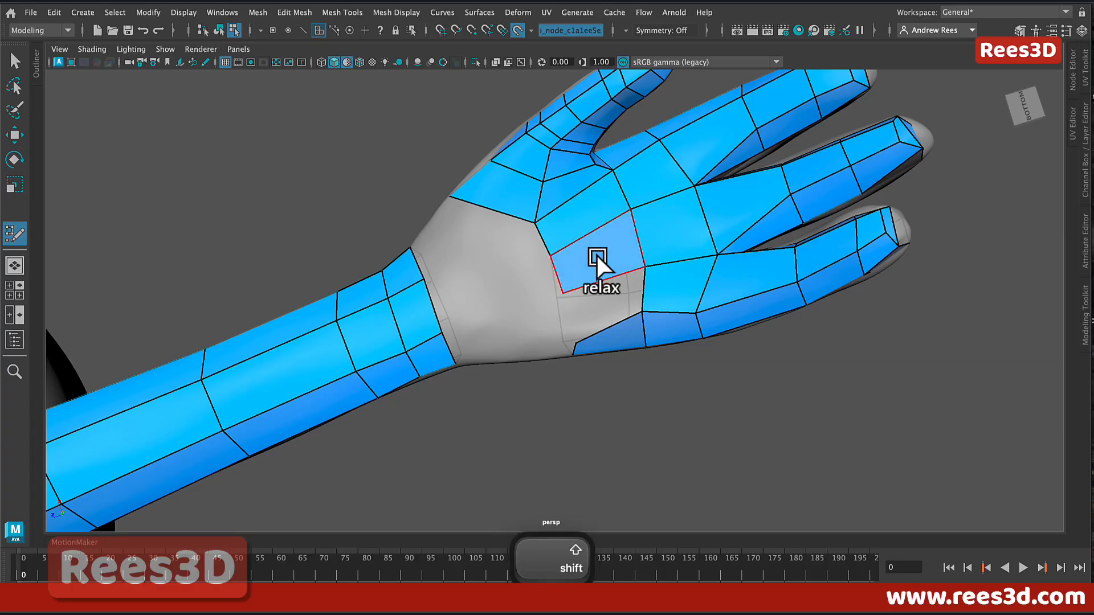
mouse_move(603, 299)
left_mouse_down("alt")
mouse_move(689, 347)
mouse_move(721, 318)
mouse_move(670, 324)
mouse_move(608, 286)
left_mouse_up("alt")
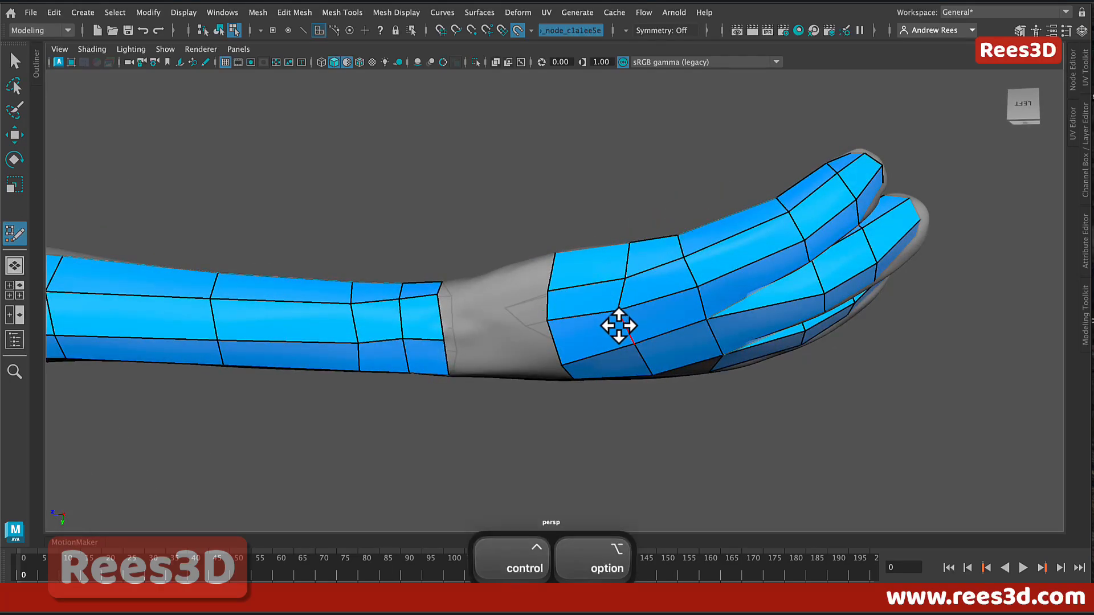
- Bridge the thumb's base to the wrist with a single quad
left_click_drag(617, 325, 585, 276, "alt")
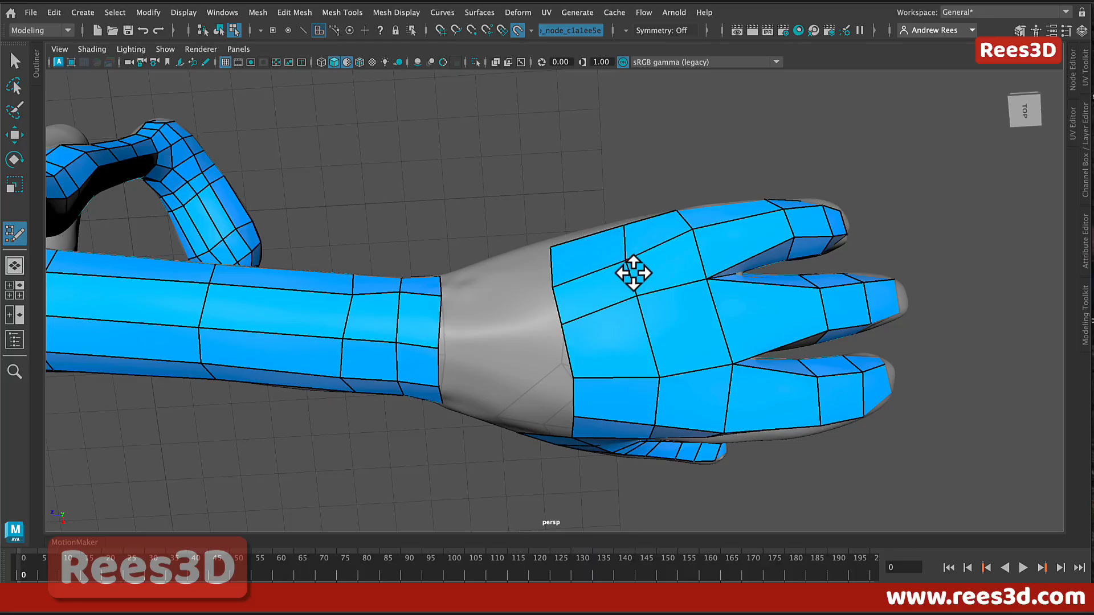
left_click_drag(633, 273, 543, 371, "alt")
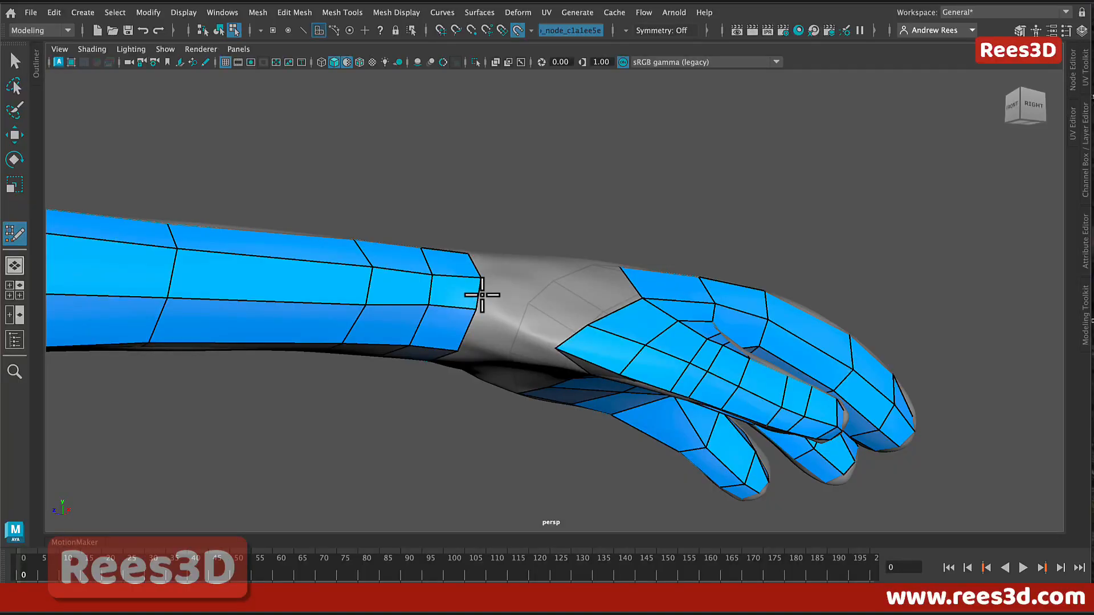
key("alt")
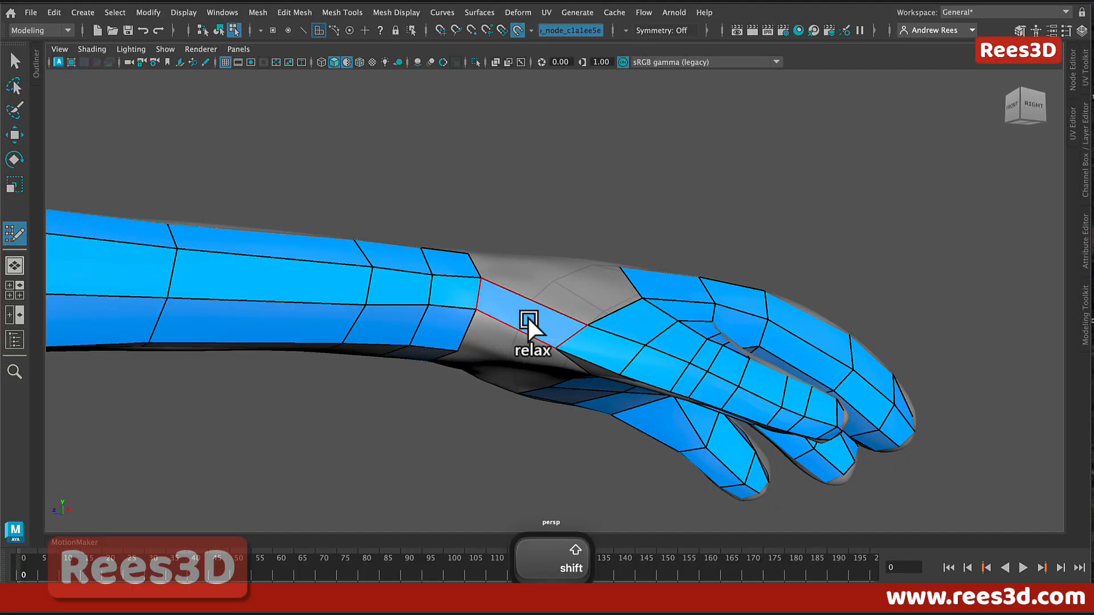
left_click_drag(529, 322, 605, 363, "alt")
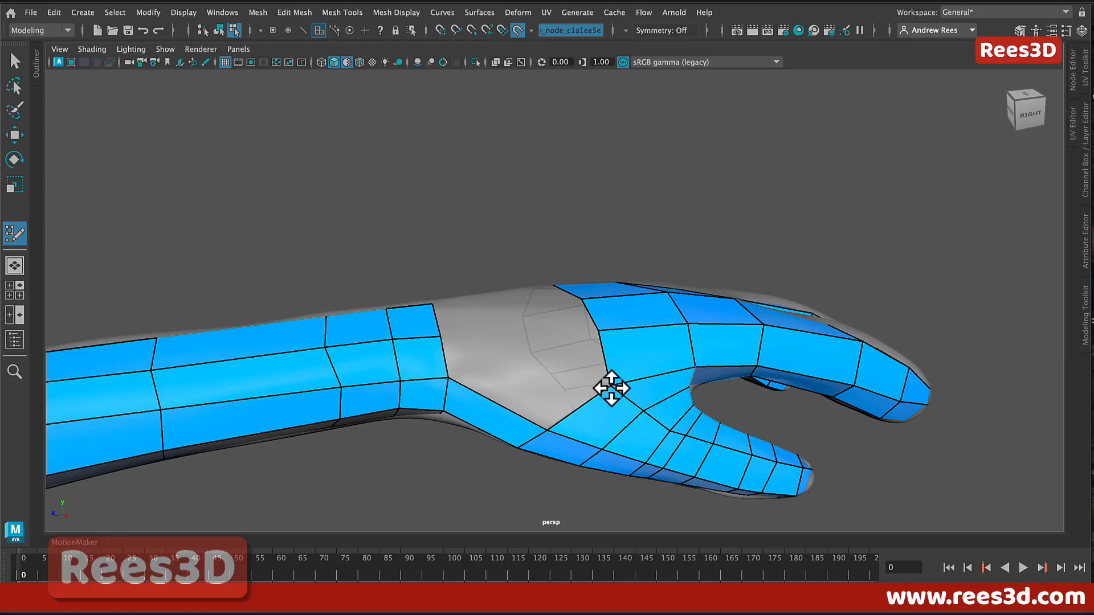
- Try filling two quads on the back of the hand, one beside the thumb's base and one reaching the wrist
middle_click_drag(565, 406, 645, 456, "alt")
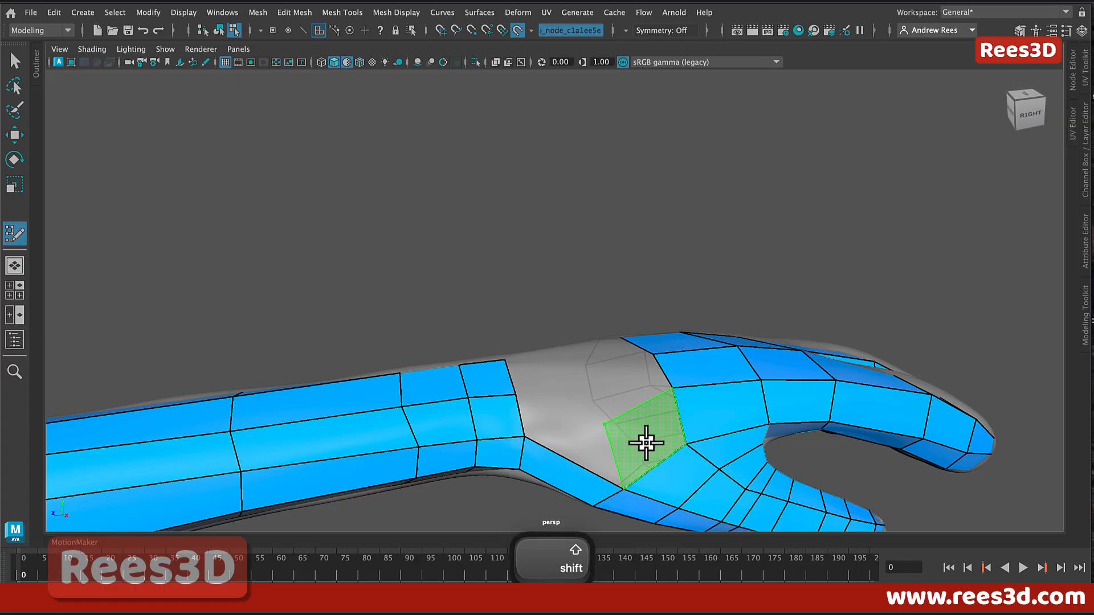
left_click(555, 426, "shift")
key("shift")
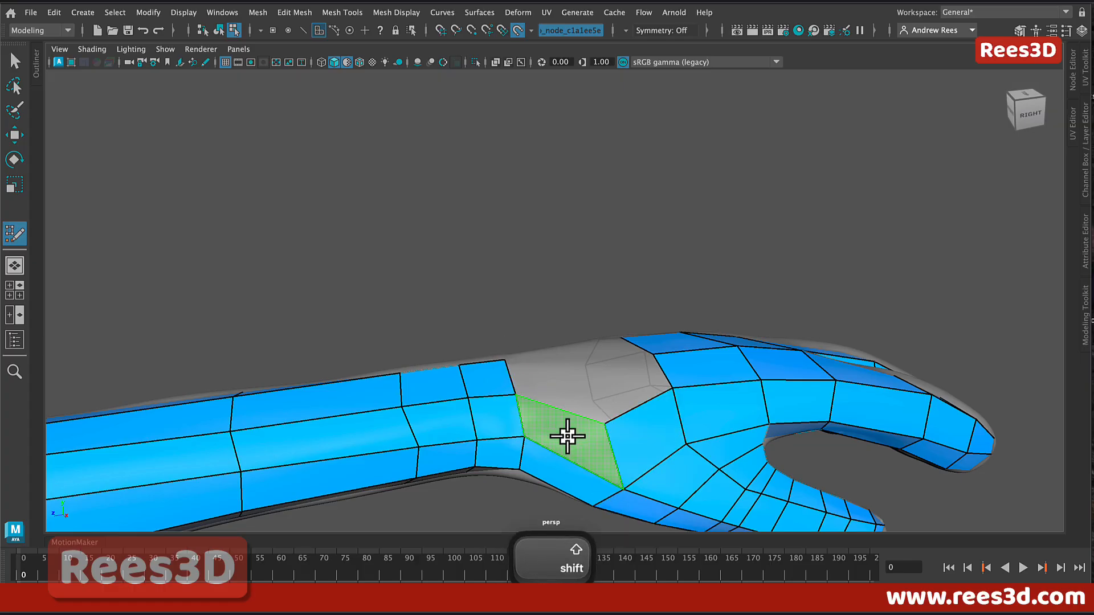
left_click_drag(634, 456, 528, 447, "alt")
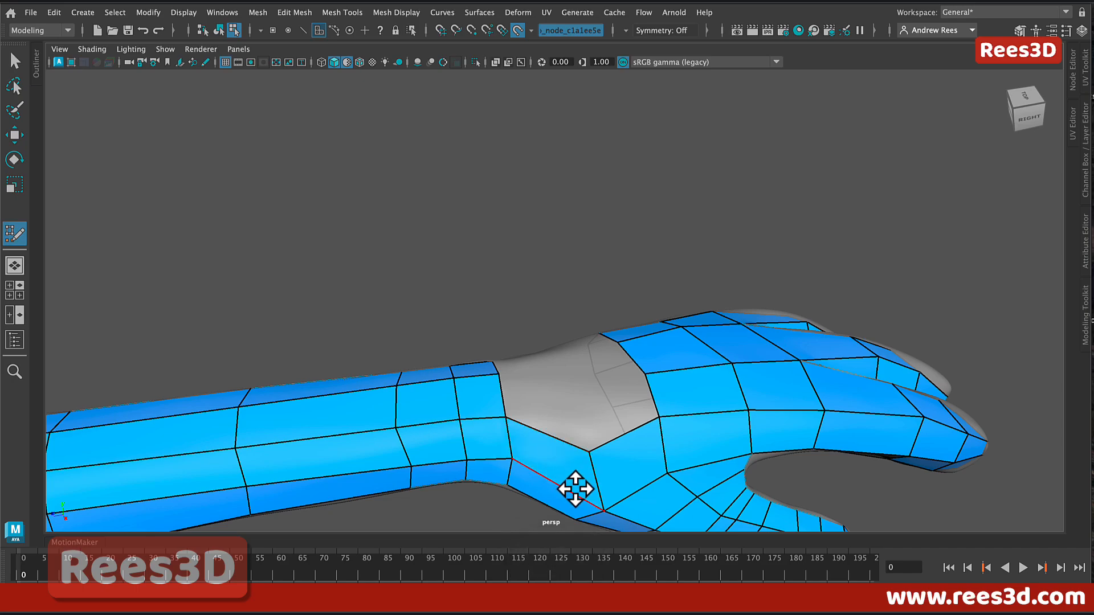
left_click_drag(664, 459, 607, 407, "alt")
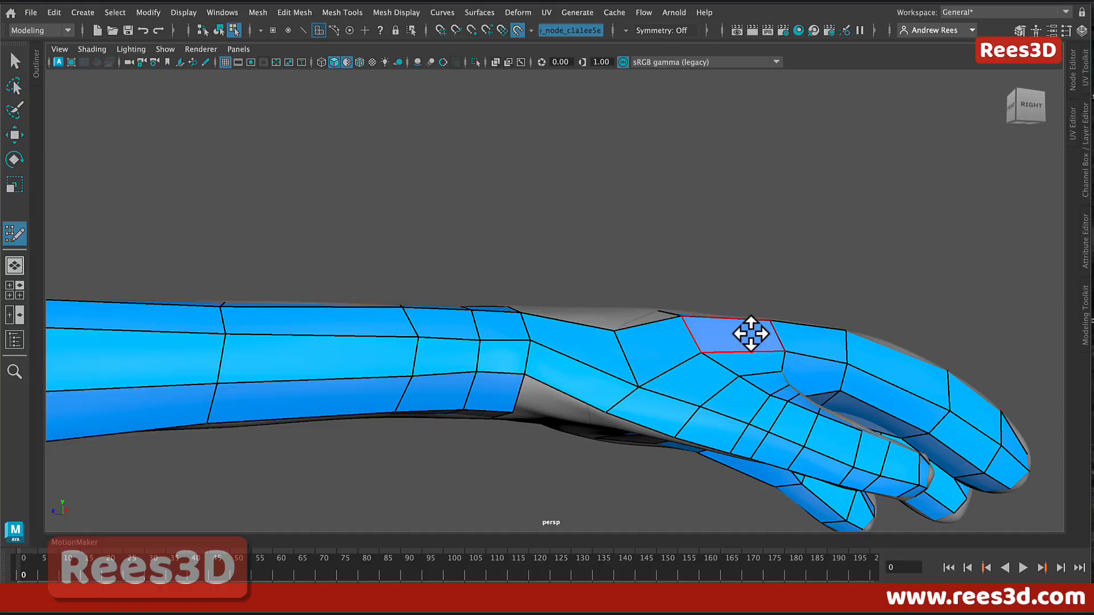
left_click_drag(579, 403, 590, 379, "alt")
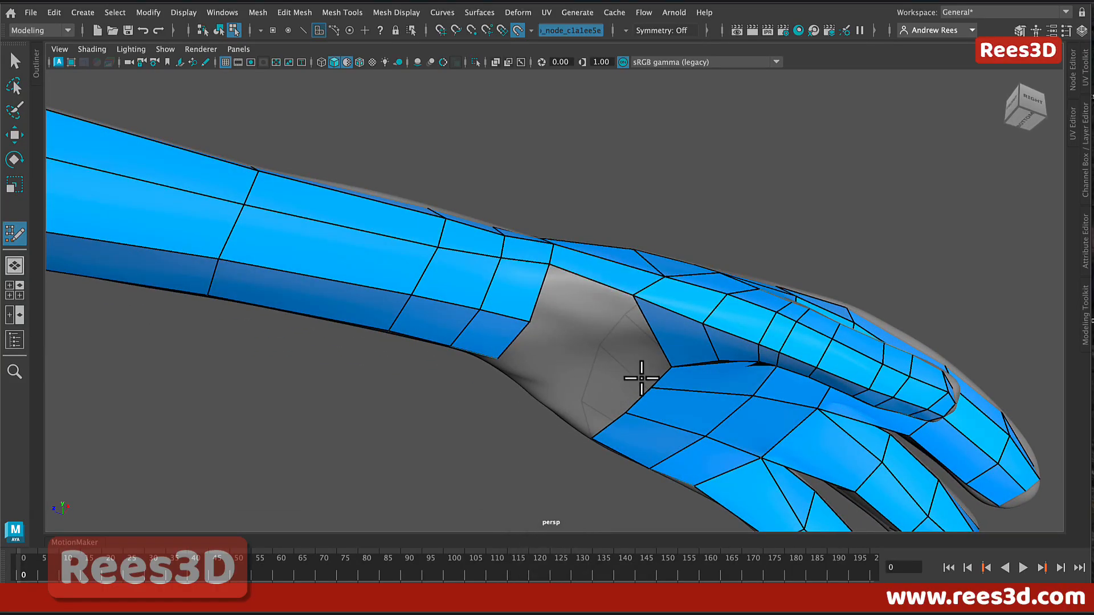
- Delete the two quads above the thumb's base and insert an edge across the quad bridging the thumb to the wrist
left_click_drag(691, 388, 676, 408, "alt")
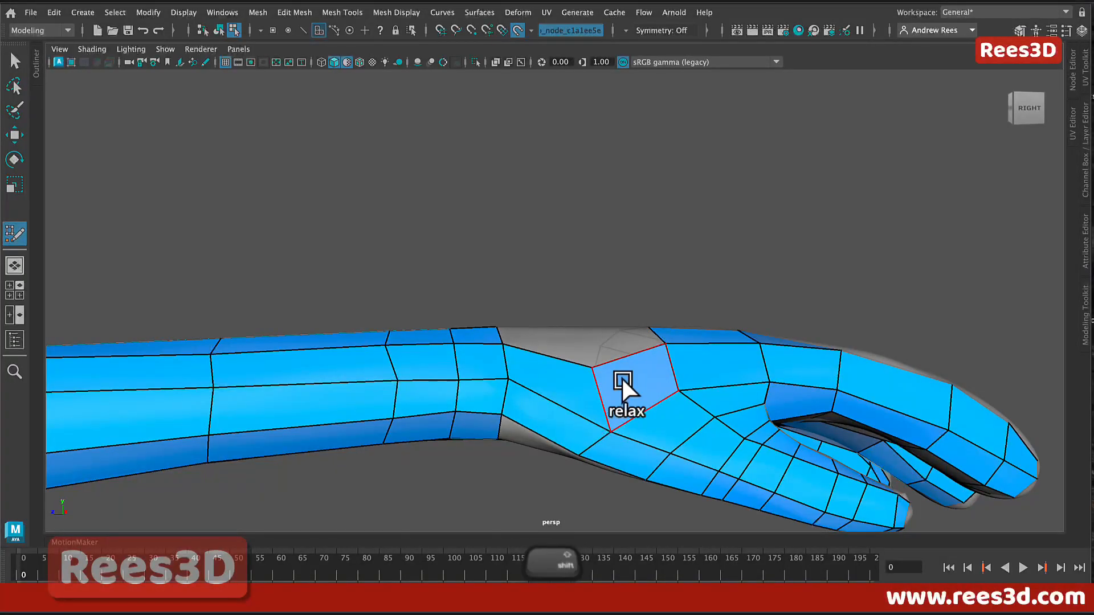
key("BackSpace")
key("BackSpace")
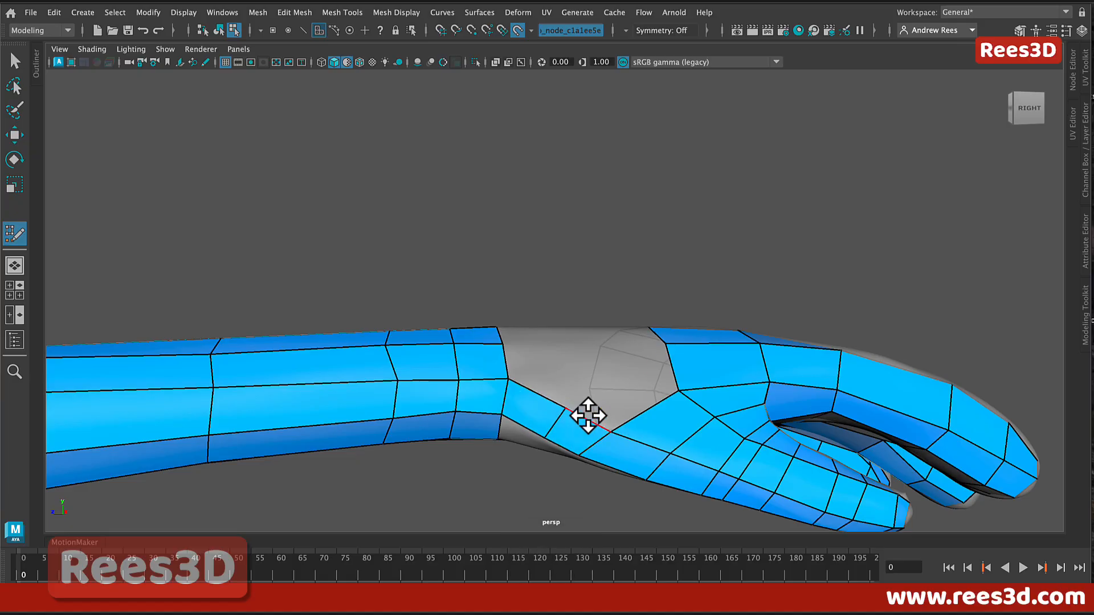
- Fill quads on the back and palm sides of the thumb's base, using the inserted edge as their wrist-side corner
left_click(626, 401, "shift")
mouse_move(689, 432)
left_mouse_down("alt")
mouse_move(691, 415)
mouse_move(696, 424)
left_mouse_up("alt")
left_click_drag(764, 353, 716, 357, "alt")
mouse_move(655, 302)
left_mouse_down("alt")
mouse_move(654, 347)
mouse_move(674, 327)
mouse_move(708, 336)
mouse_move(646, 298)
left_mouse_up("alt")
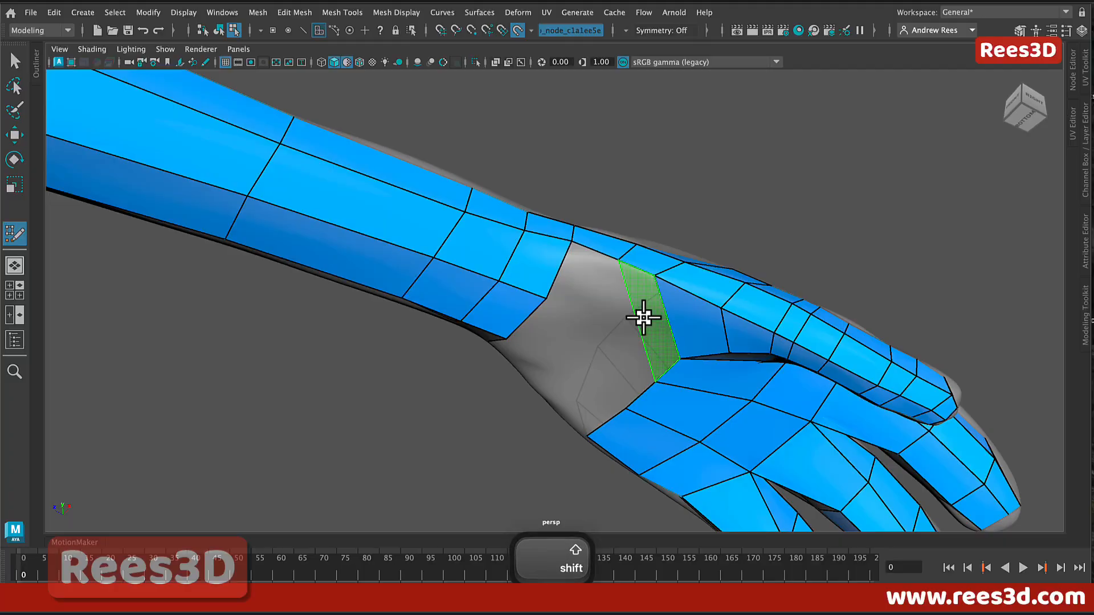
left_click(642, 314, "shift")
- Undo the last adjustments to the palm corner point beside the thumb's base
mouse_move(722, 334)
left_mouse_down("alt")
mouse_move(686, 319)
mouse_move(682, 331)
mouse_move(630, 298)
left_mouse_up("alt")
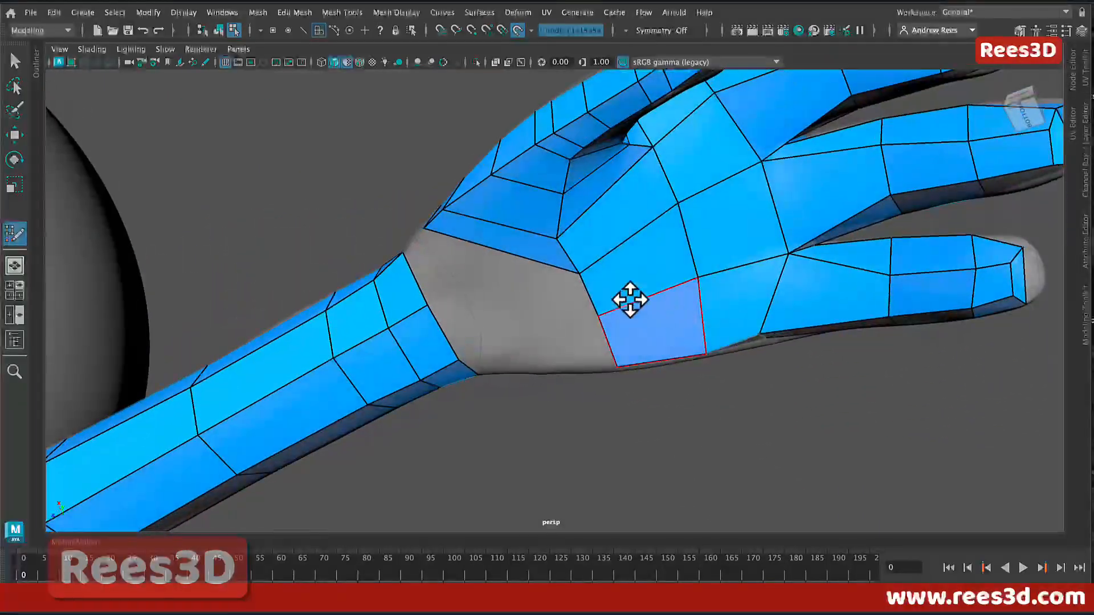
key("super+z")
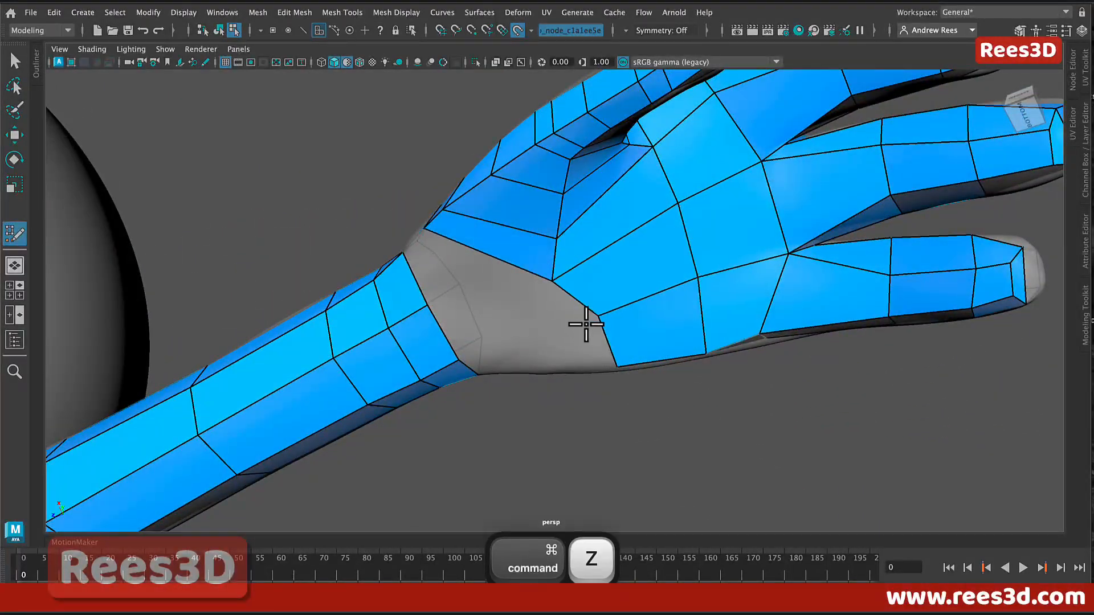
key("super+z")
- Fill the quad joining the thumb side of the back of the hand to the wrist
left_click_drag(596, 286, 601, 293, "alt")
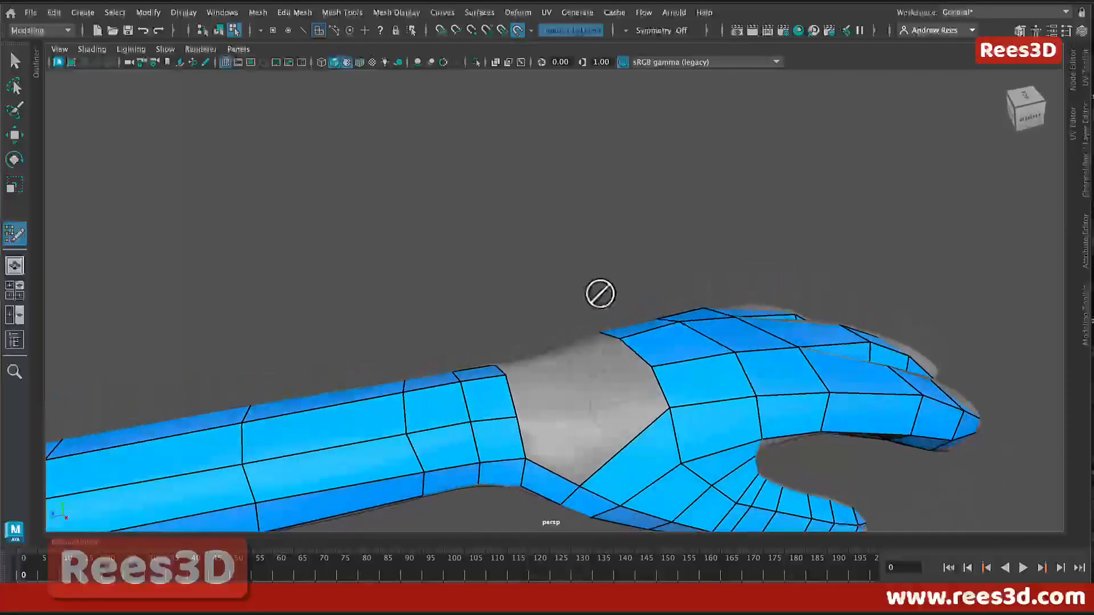
left_click_drag(542, 458, 586, 457, "alt")
mouse_move(669, 430)
left_mouse_down("alt")
mouse_move(607, 411)
mouse_move(664, 403)
mouse_move(625, 340)
left_mouse_up("alt")
left_click(606, 411, "shift")
- Bridge the outer side of the hand to the wrist with quads and close the adjoining gap toward the palm
mouse_move(595, 254)
left_mouse_down("alt")
mouse_move(648, 313)
mouse_move(622, 281)
left_mouse_up("alt")
mouse_move(530, 222)
left_mouse_down("alt")
mouse_move(618, 264)
mouse_move(579, 227)
mouse_move(517, 207)
left_mouse_up("alt")
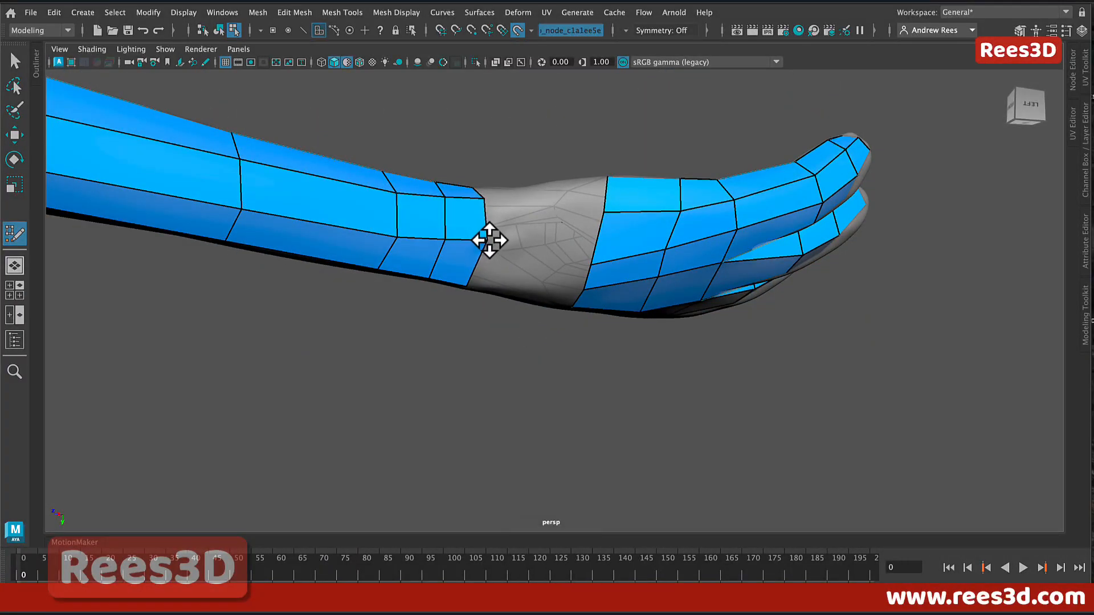
left_click_drag(567, 274, 582, 208, "alt")
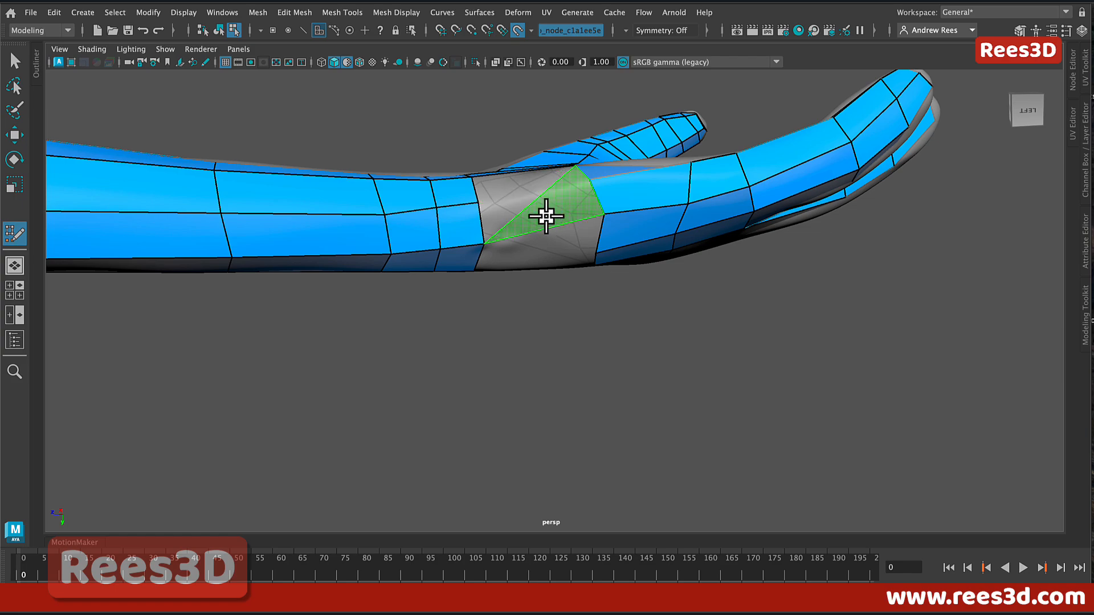
mouse_move(542, 218)
left_mouse_down("alt")
mouse_move(605, 276)
mouse_move(610, 237)
mouse_move(538, 215)
left_mouse_up("alt")
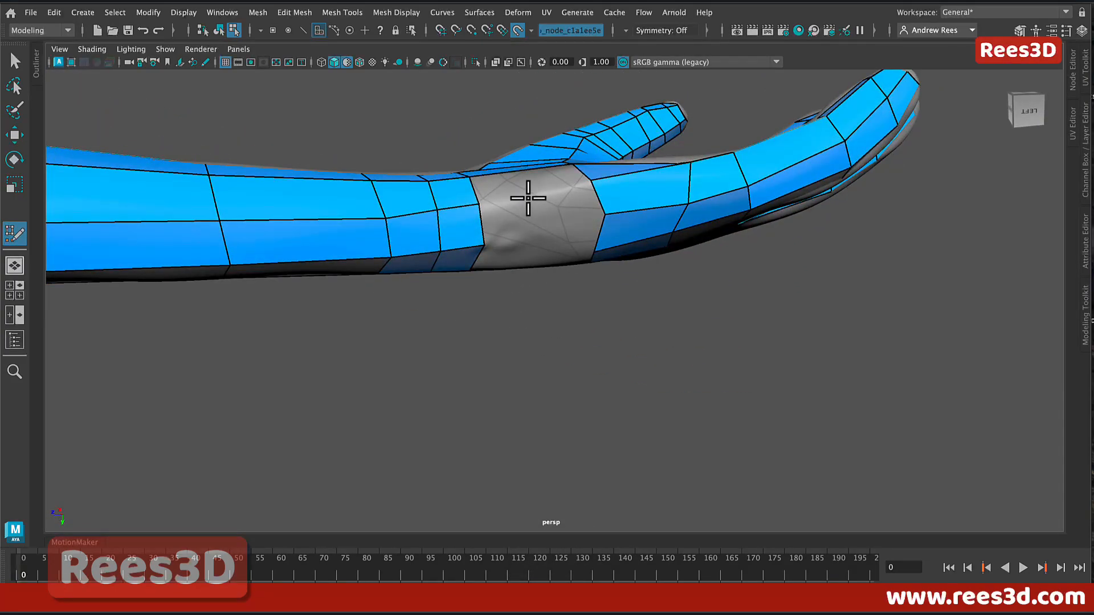
key("shift")
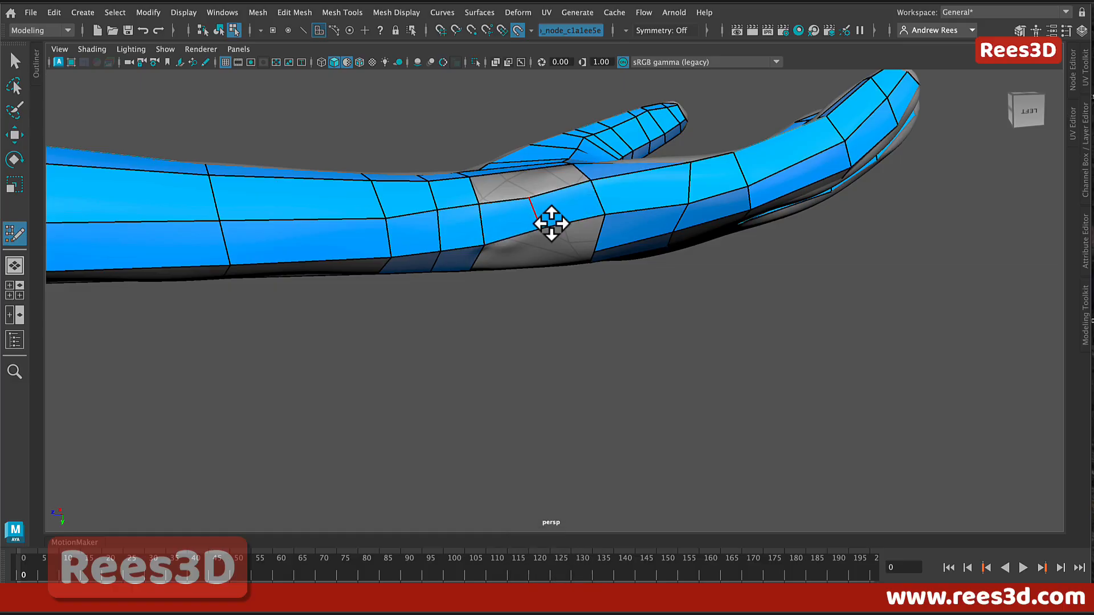
mouse_move(549, 224)
left_mouse_down("alt")
mouse_move(598, 259)
mouse_move(596, 280)
mouse_move(585, 262)
mouse_move(549, 266)
mouse_move(550, 285)
mouse_move(548, 237)
mouse_move(550, 281)
left_mouse_up("alt")
key("shift")
key("shift")
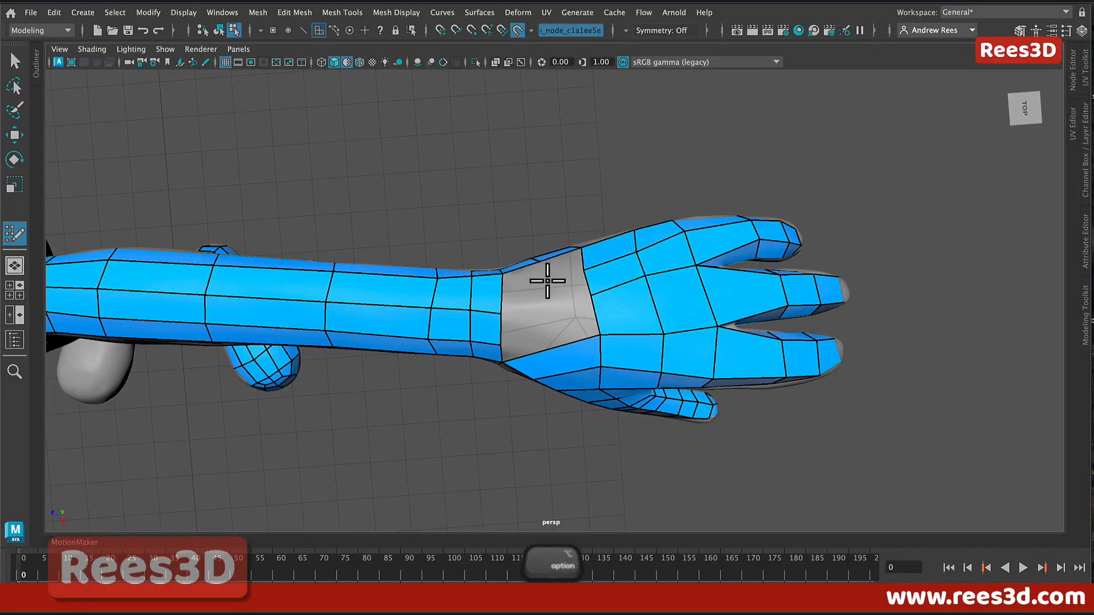
- Delete the extra edge and points splitting the quads between the outer side of the hand and the wrist
left_click_drag(547, 280, 547, 268, "alt")
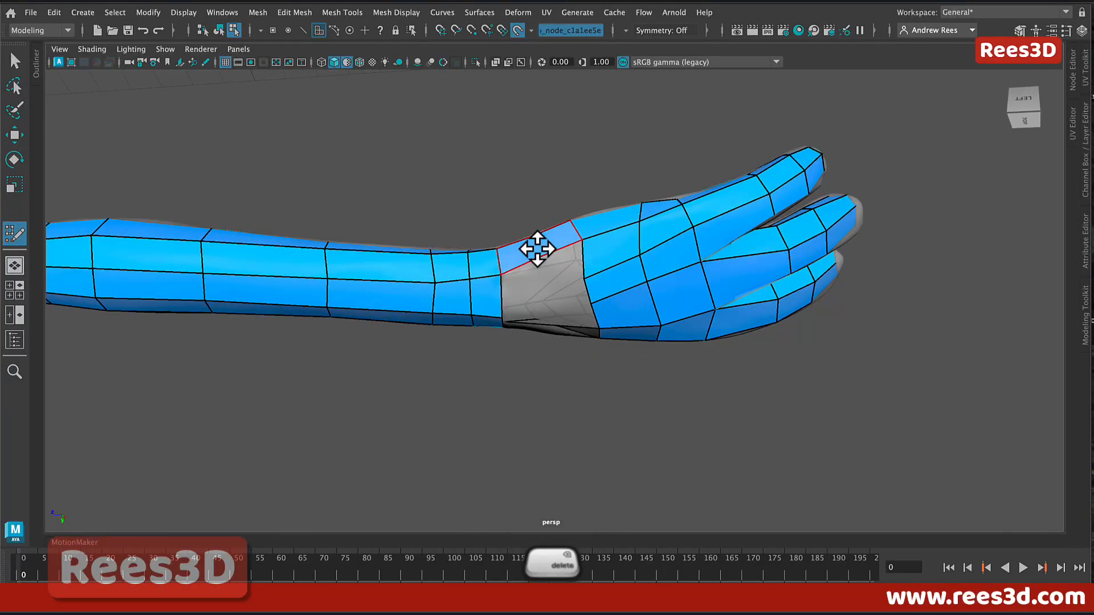
key("BackSpace")
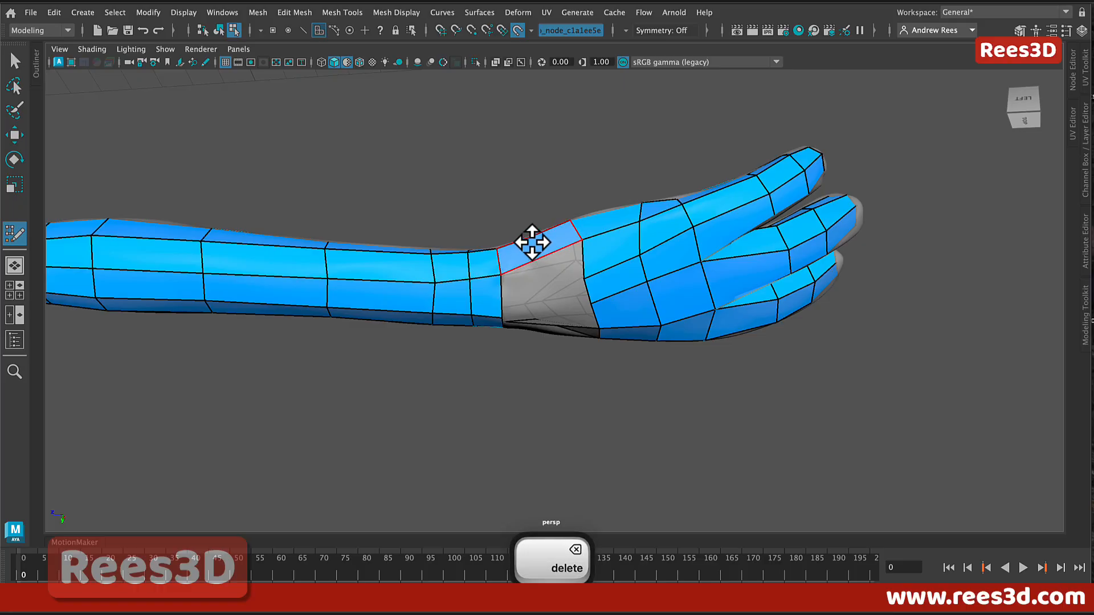
key("BackSpace")
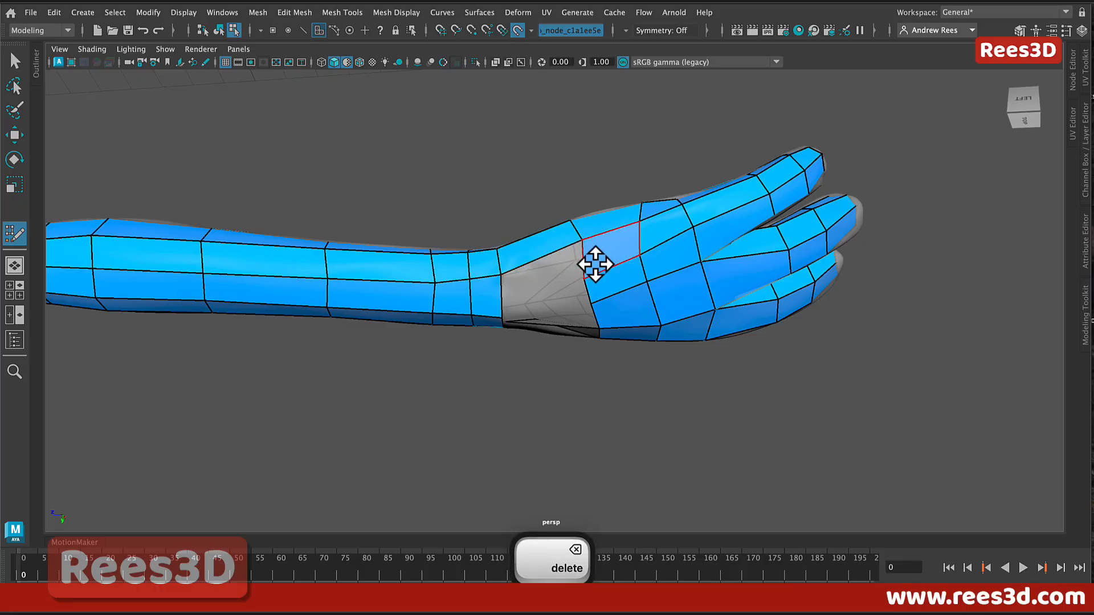
- Fill the remaining quads between the back of the hand and the wrist to close the gap
mouse_move(595, 264)
left_mouse_down("alt")
mouse_move(594, 294)
mouse_move(611, 273)
mouse_move(606, 253)
left_mouse_up("alt")
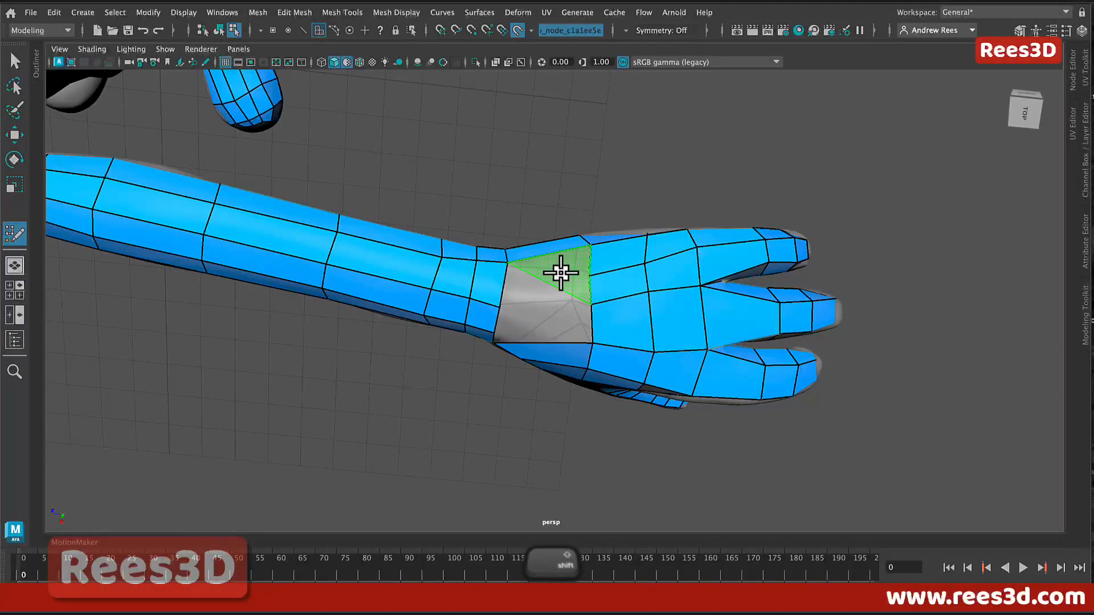
left_click_drag(532, 293, 588, 395, "alt")
left_click(579, 350, "shift")
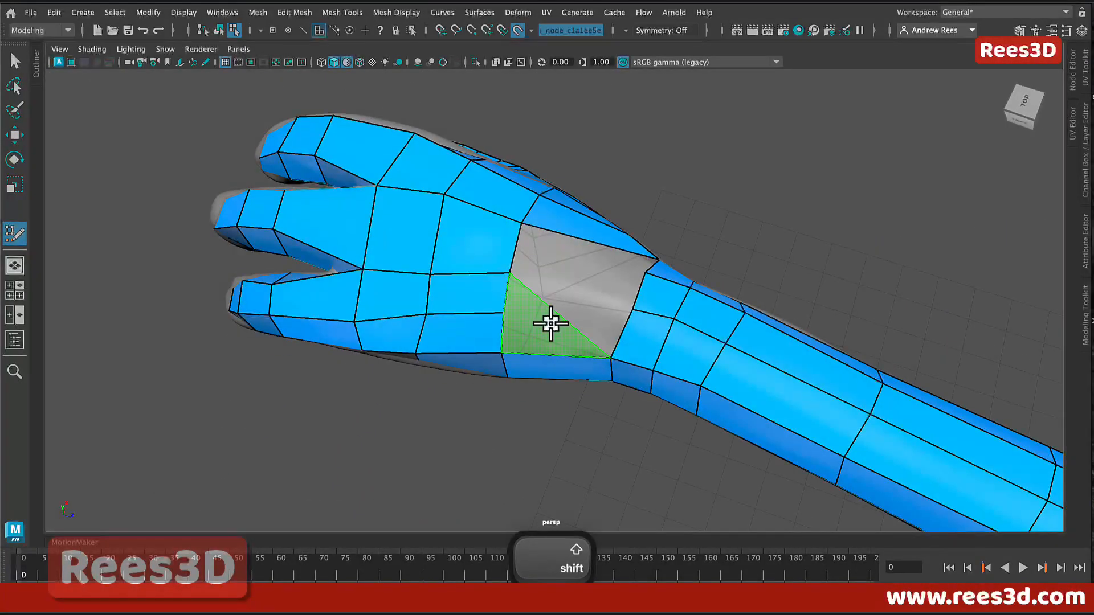
left_click(571, 335, "shift")
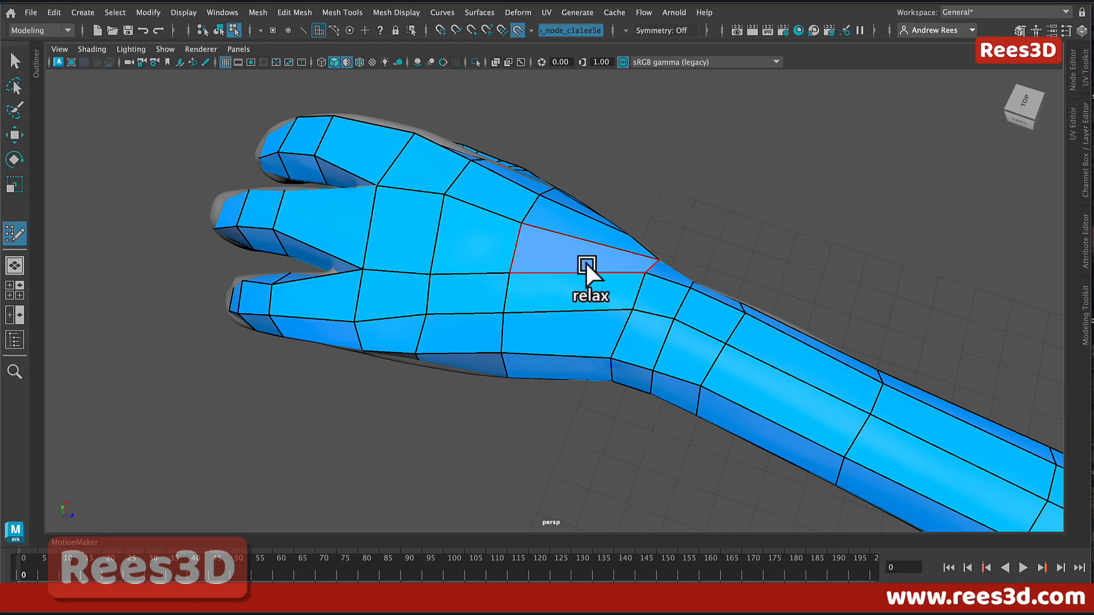
left_click_drag(578, 312, 490, 292, "alt")
left_click_drag(577, 235, 512, 275, "alt")
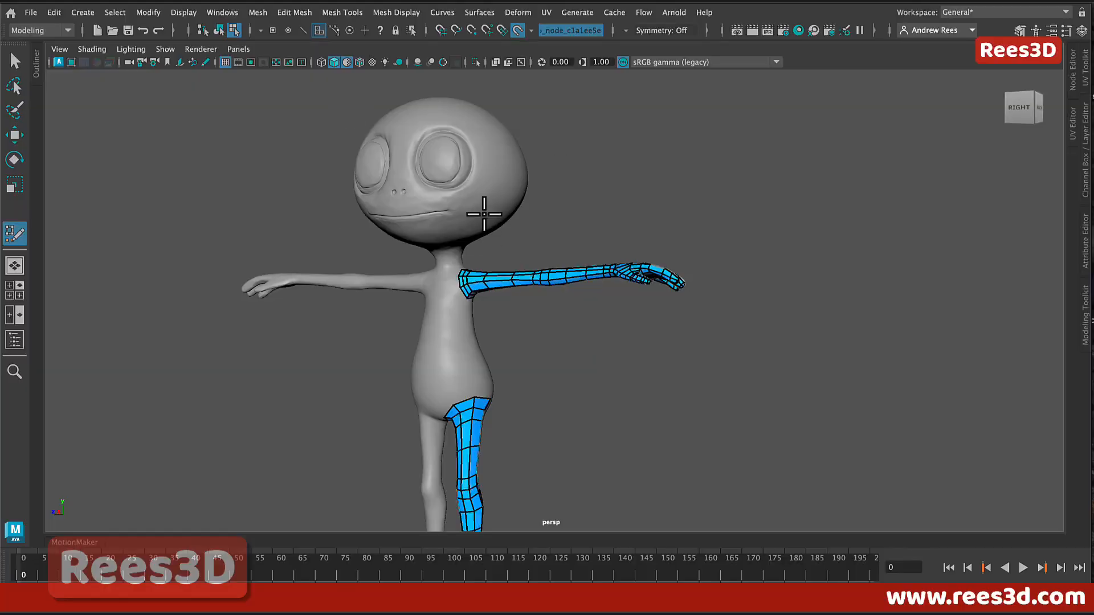